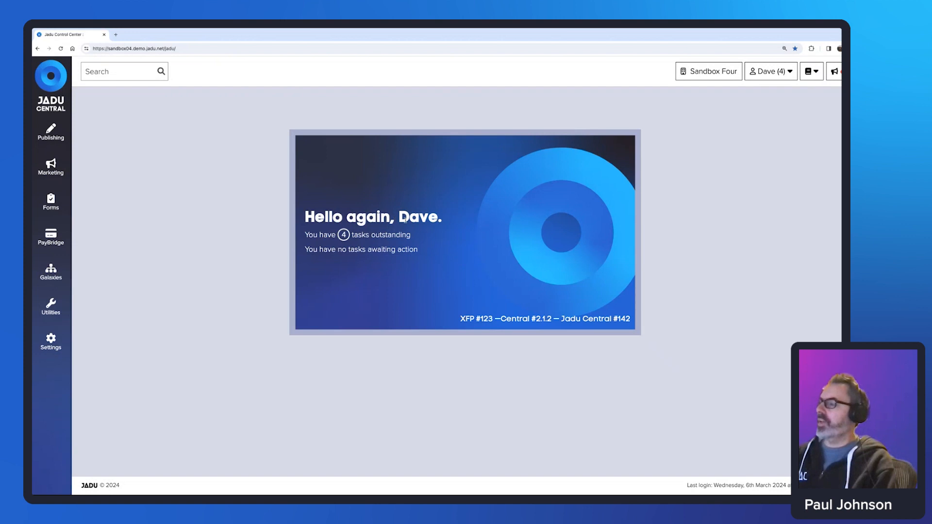
# Point out the dashboard's outstanding task count and its no-tasks-awaiting-action line.
pyautogui.moveTo(305, 234); pyautogui.dragTo(414, 237)
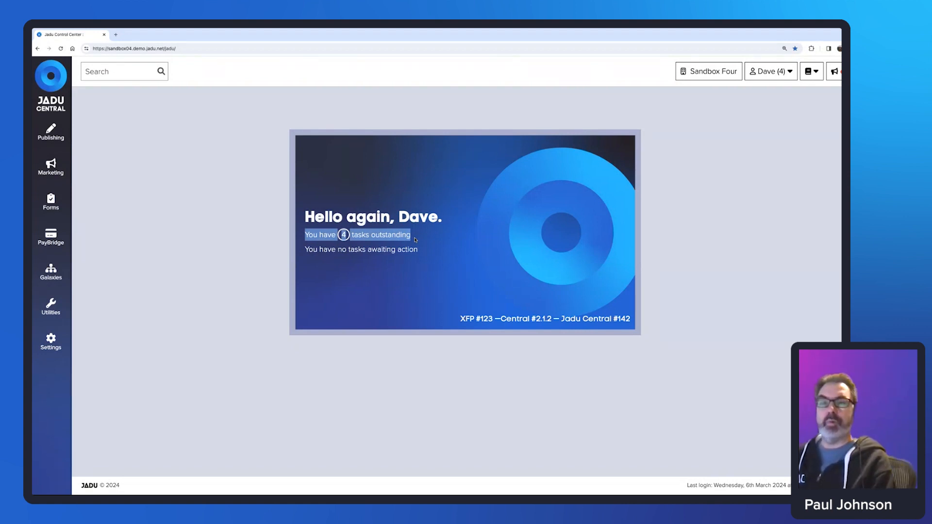
pyautogui.click(406, 250)
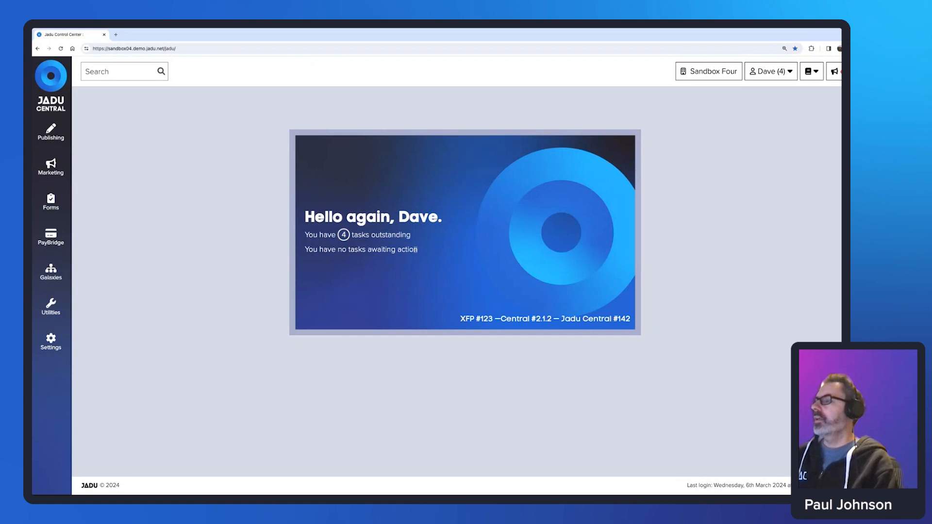
pyautogui.moveTo(418, 249); pyautogui.dragTo(306, 248)
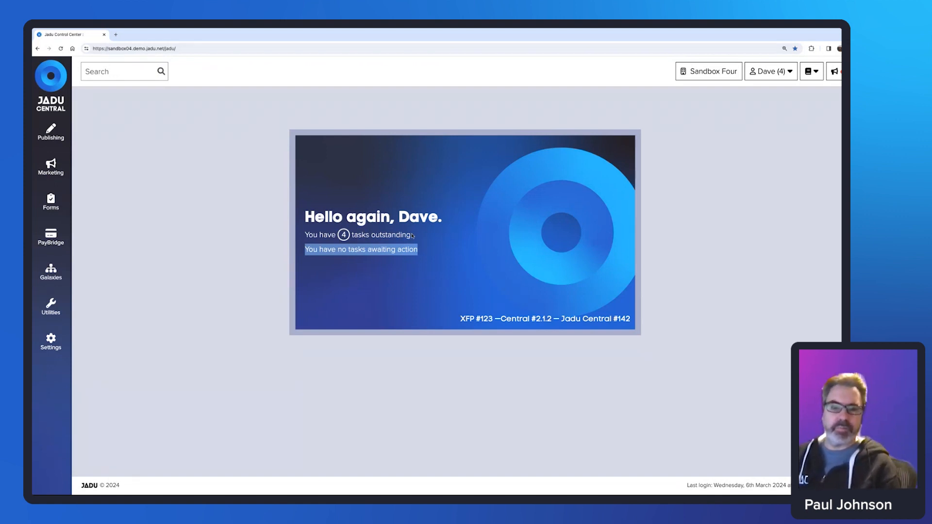
pyautogui.scroll(-1, 558, 194)
pyautogui.click(716, 152)
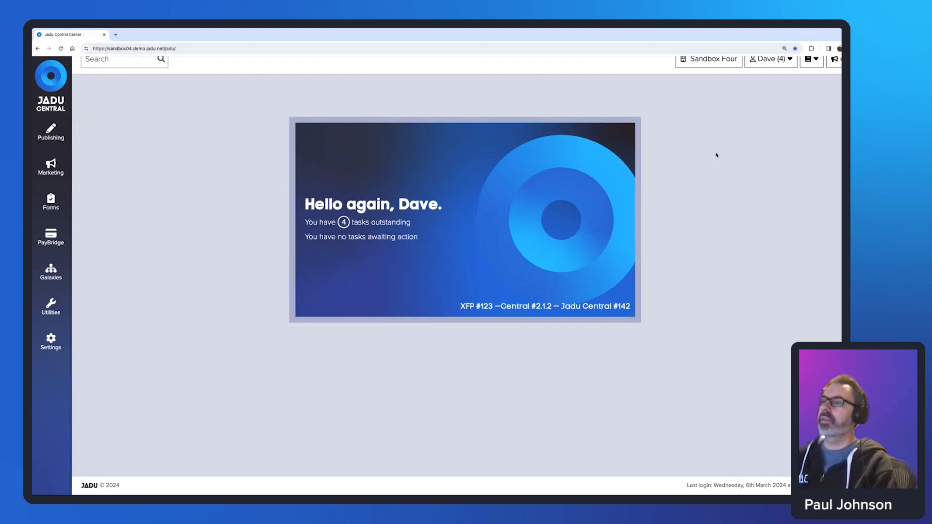
pyautogui.scroll(1, 752, 145)
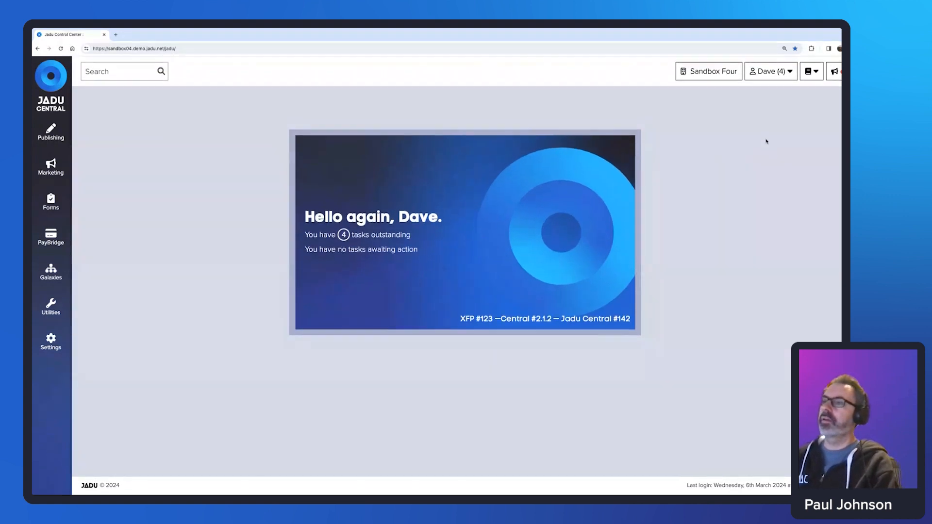
# From My Tasks, open the Cycling and fitness document commented 'Please review my content.'.
pyautogui.click(787, 73)
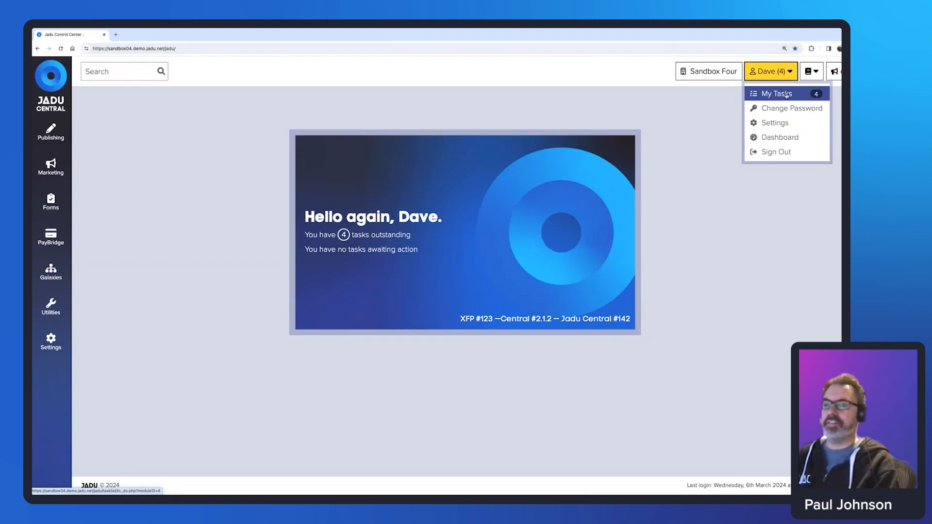
pyautogui.click(783, 94)
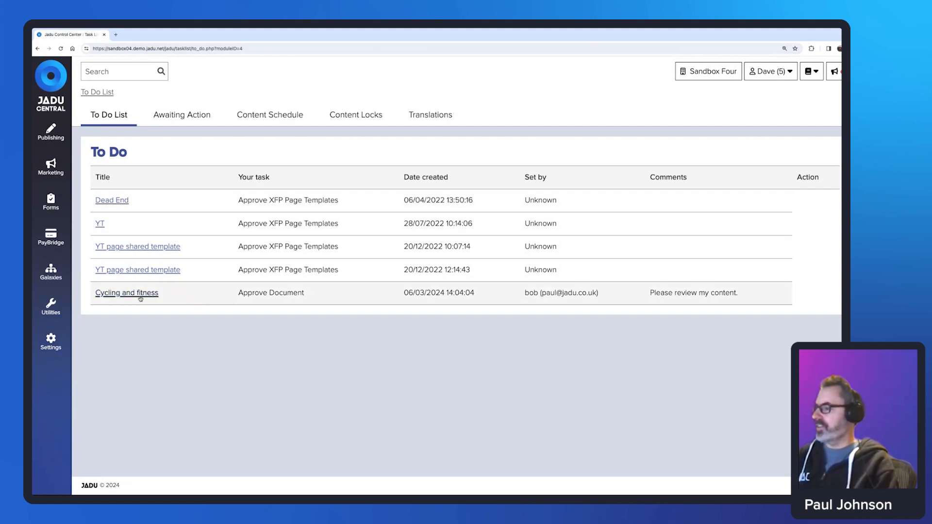
pyautogui.moveTo(737, 293); pyautogui.dragTo(649, 293)
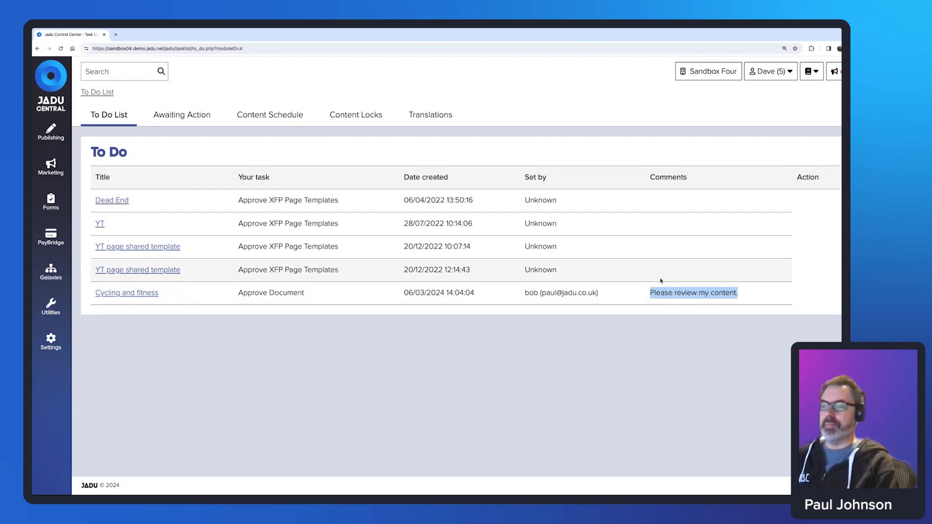
pyautogui.click(166, 339)
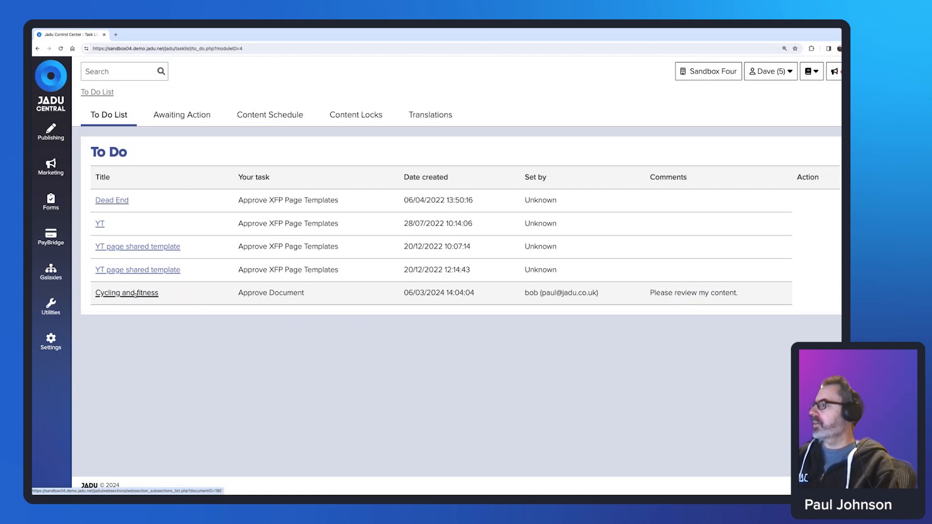
pyautogui.click(135, 293)
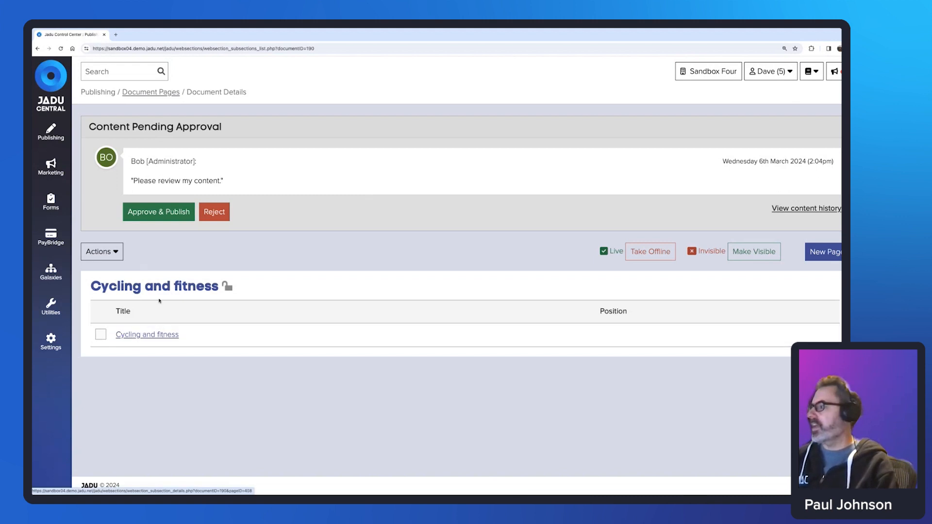
pyautogui.click(99, 251)
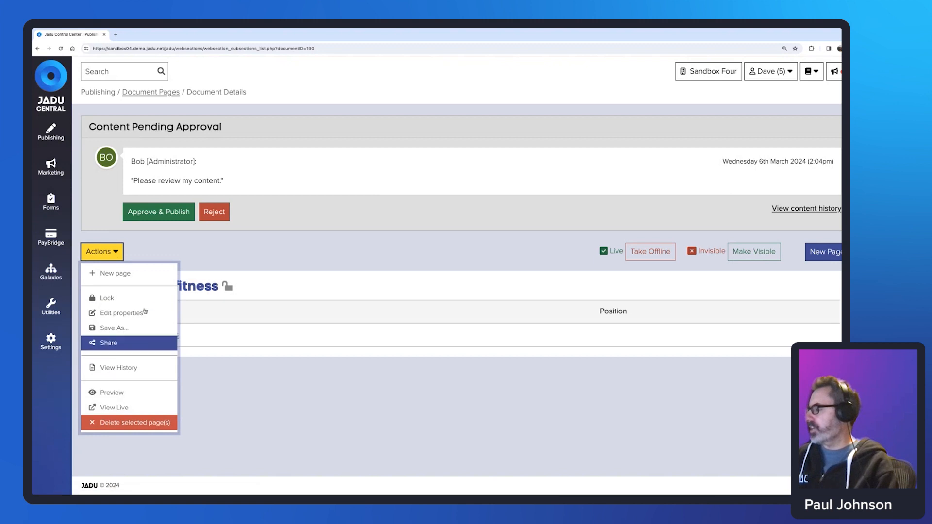
pyautogui.click(233, 376)
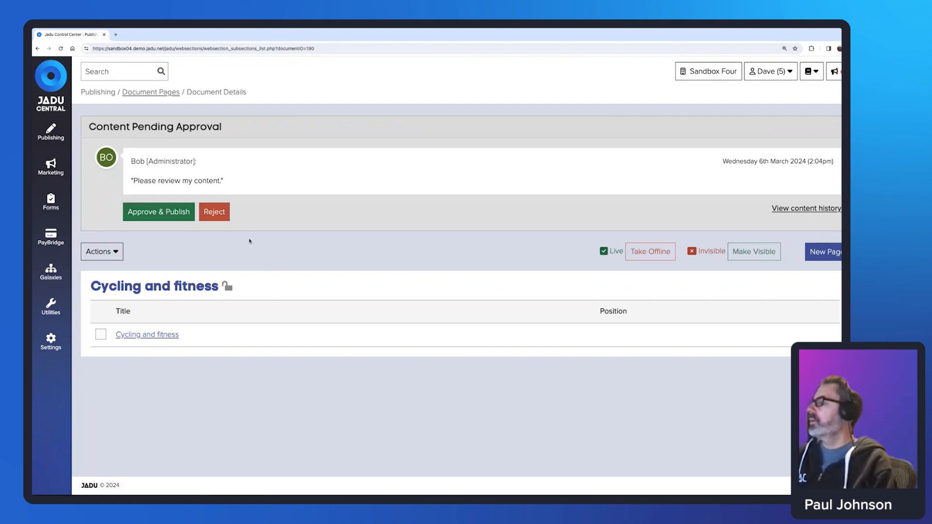
pyautogui.click(217, 213)
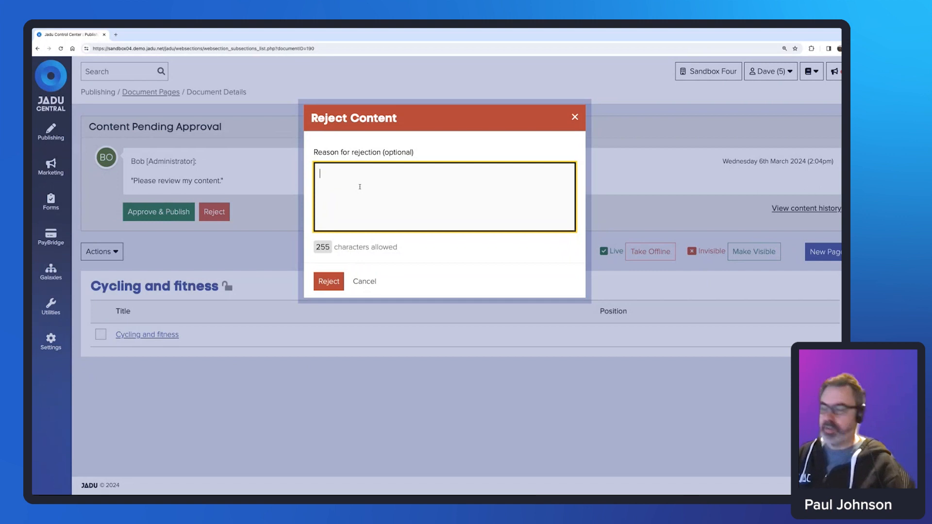
# Reject Cycling and fitness, giving the reason 'Please check your spelling'.
pyautogui.write('Please check your spelling')
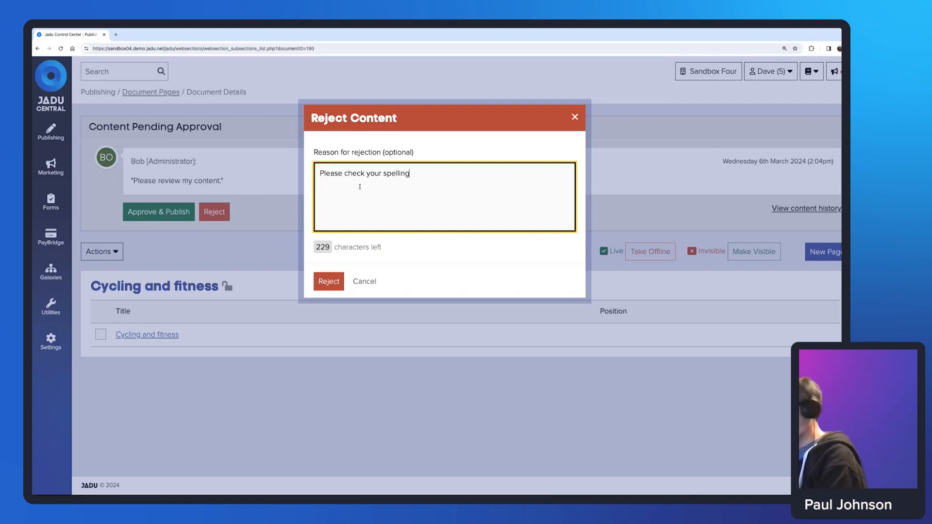
pyautogui.click(329, 281)
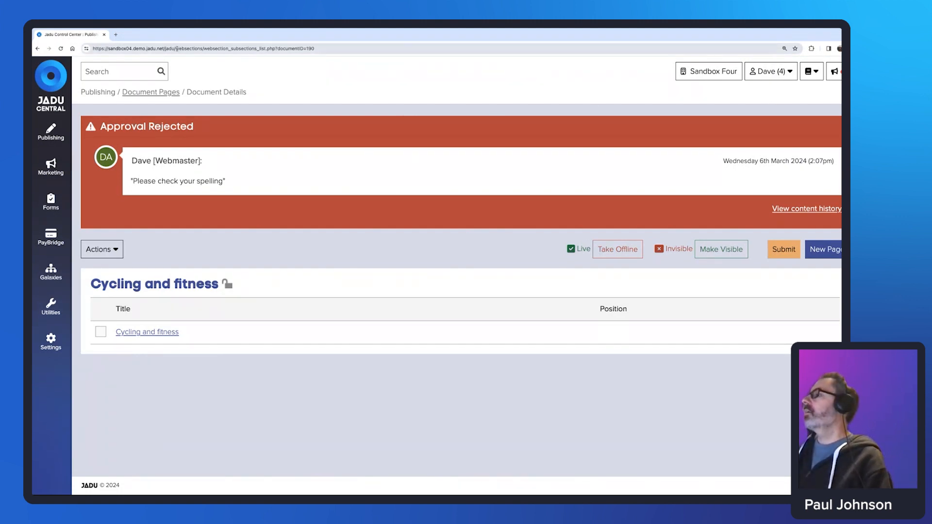
pyautogui.moveTo(177, 49); pyautogui.dragTo(325, 50)
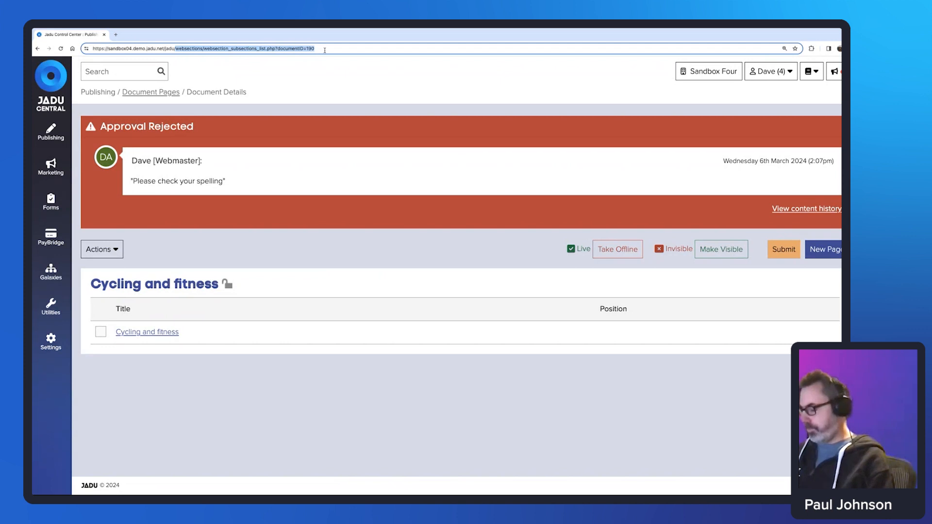
# Return to the /jadu/ dashboard and list Awaiting Action tasks, showing Bob's Edit Document task.
pyautogui.press('BackSpace')
pyautogui.press('Return')
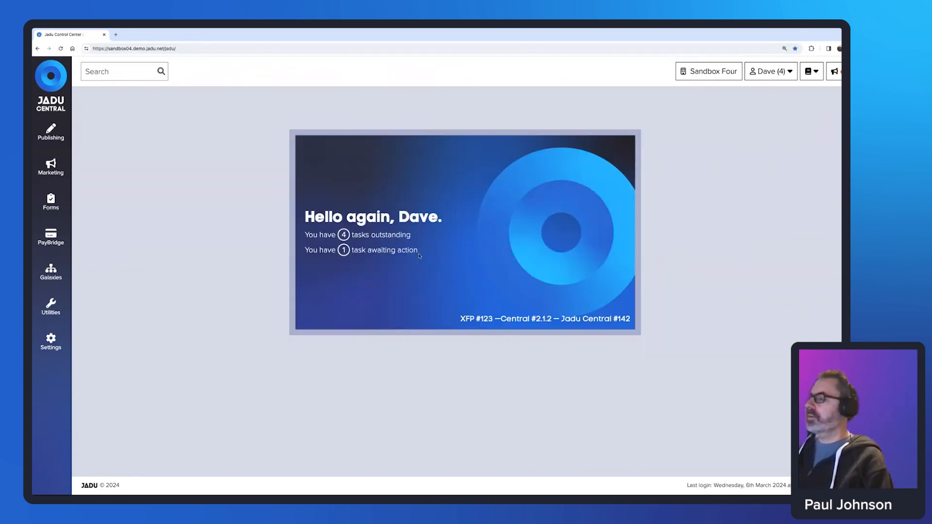
pyautogui.moveTo(418, 250); pyautogui.dragTo(308, 251)
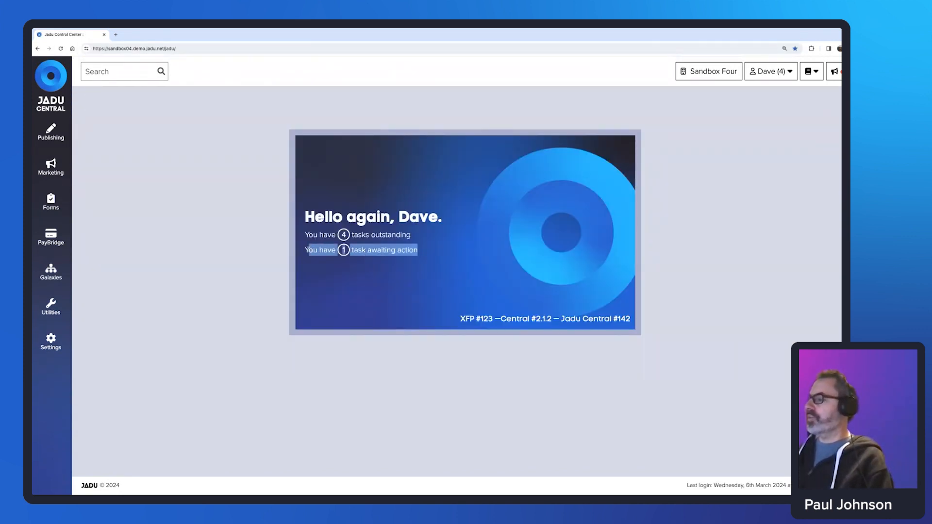
pyautogui.click(697, 185)
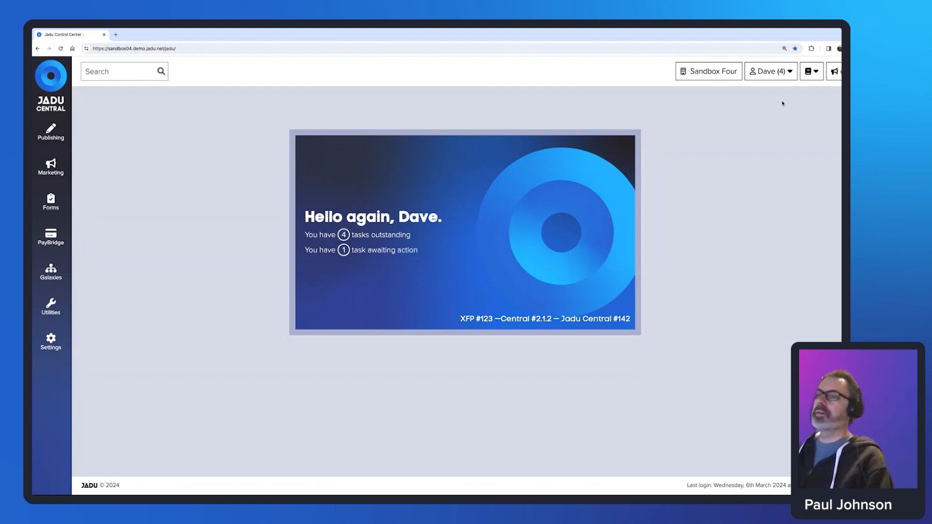
pyautogui.click(782, 71)
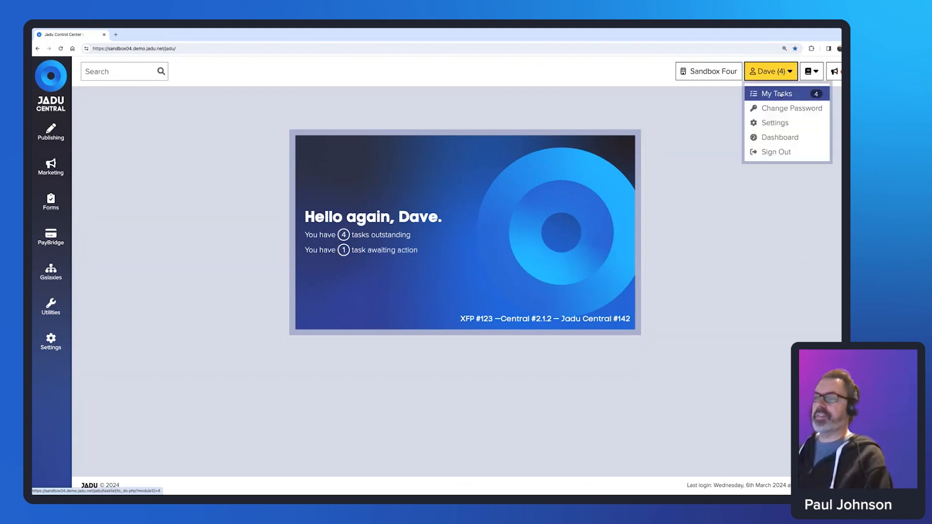
pyautogui.click(780, 94)
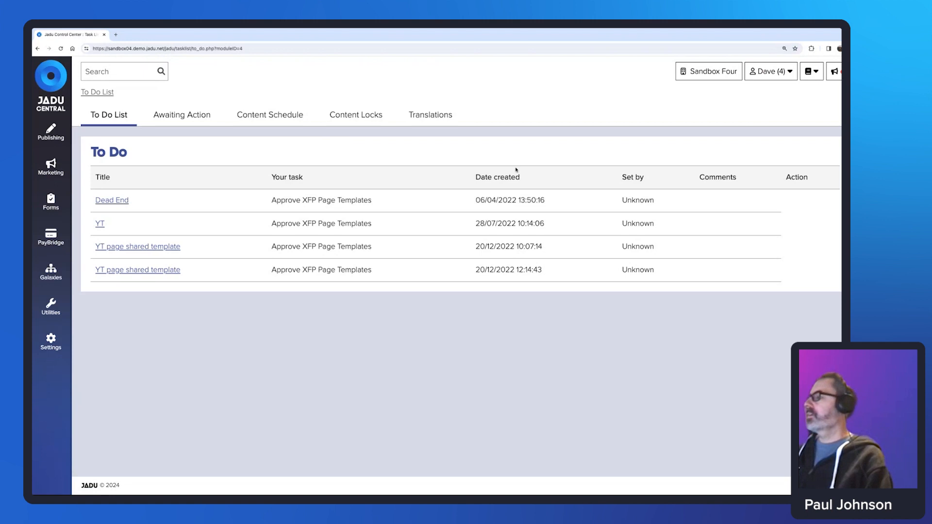
pyautogui.click(182, 117)
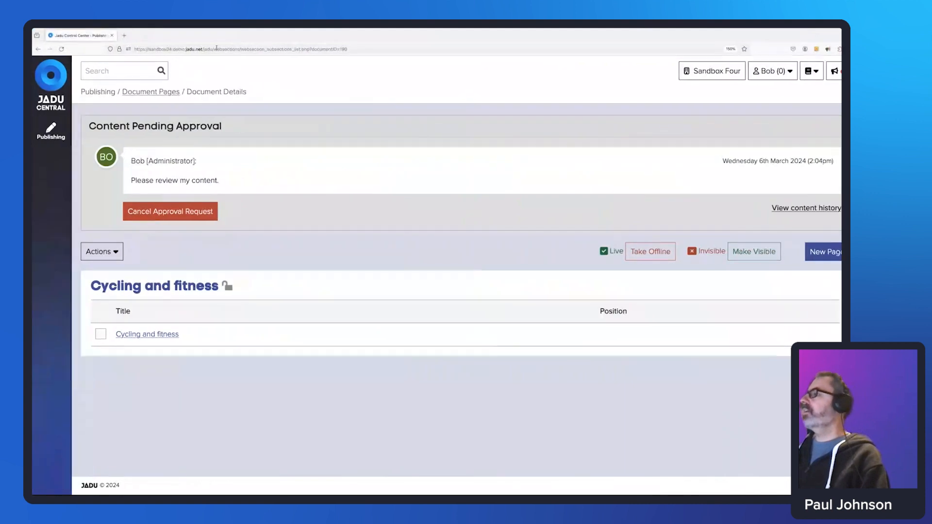
# As Bob, load the /jadu dashboard and open My Tasks showing the Cycling and fitness edit task.
pyautogui.click(216, 48)
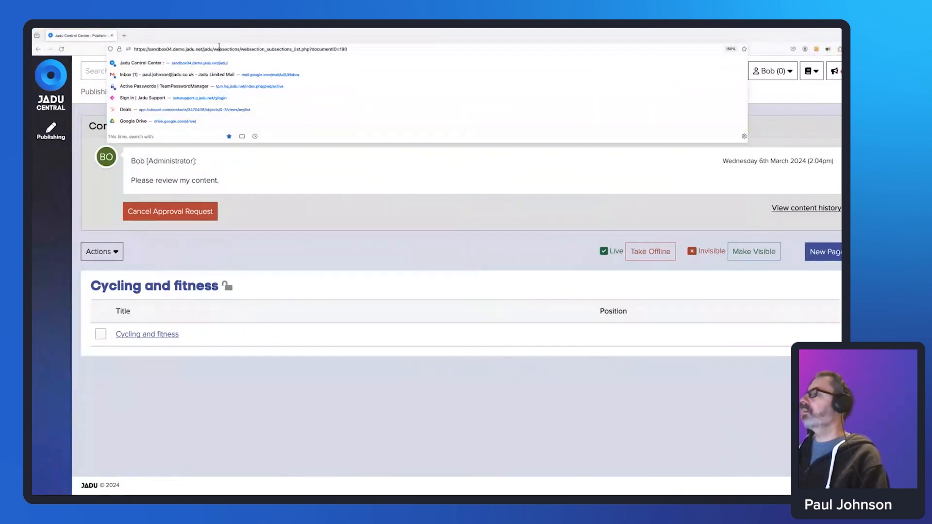
pyautogui.click(213, 49)
pyautogui.moveTo(212, 49); pyautogui.dragTo(348, 49)
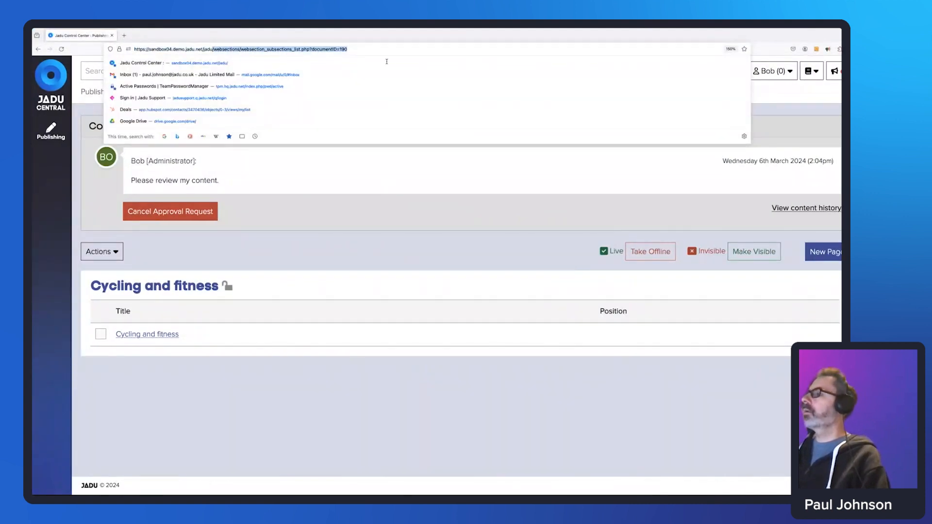
pyautogui.press('BackSpace')
pyautogui.press('Return')
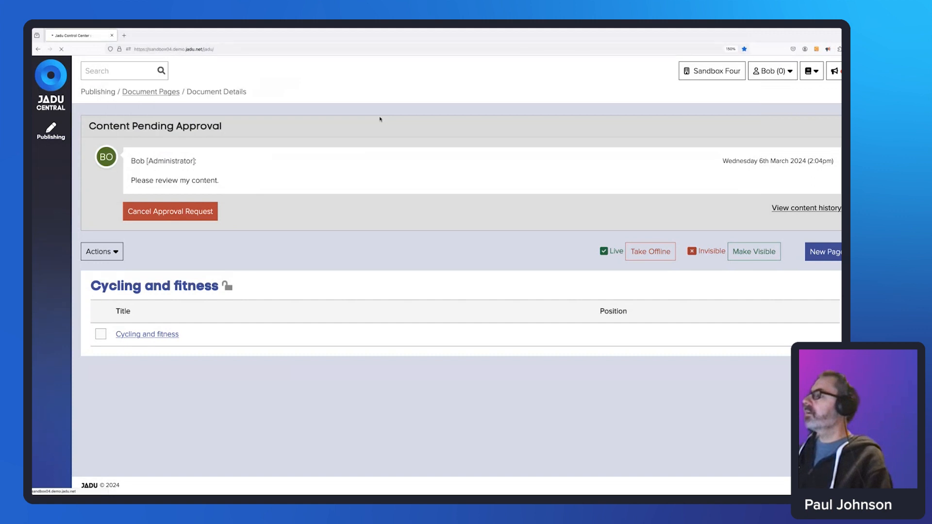
pyautogui.moveTo(409, 235); pyautogui.dragTo(304, 237)
pyautogui.moveTo(420, 253); pyautogui.dragTo(312, 250)
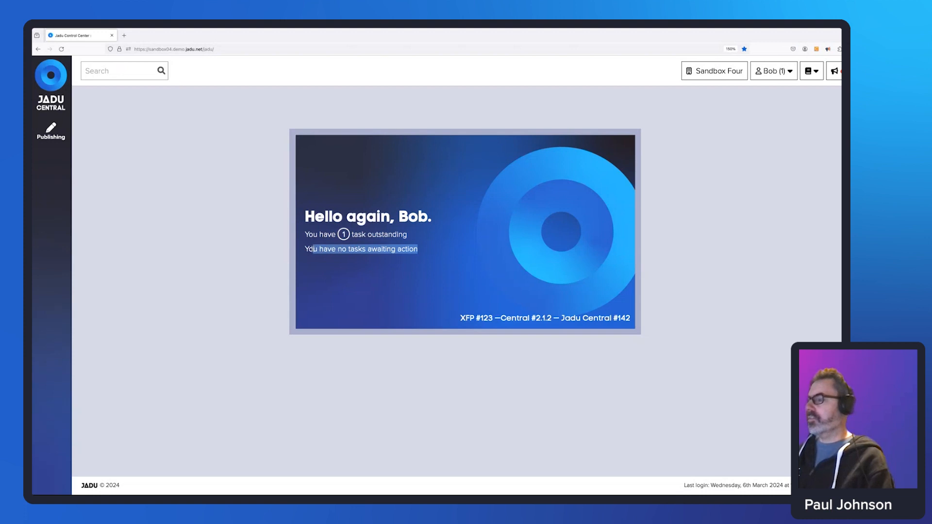
pyautogui.moveTo(416, 239); pyautogui.dragTo(345, 250)
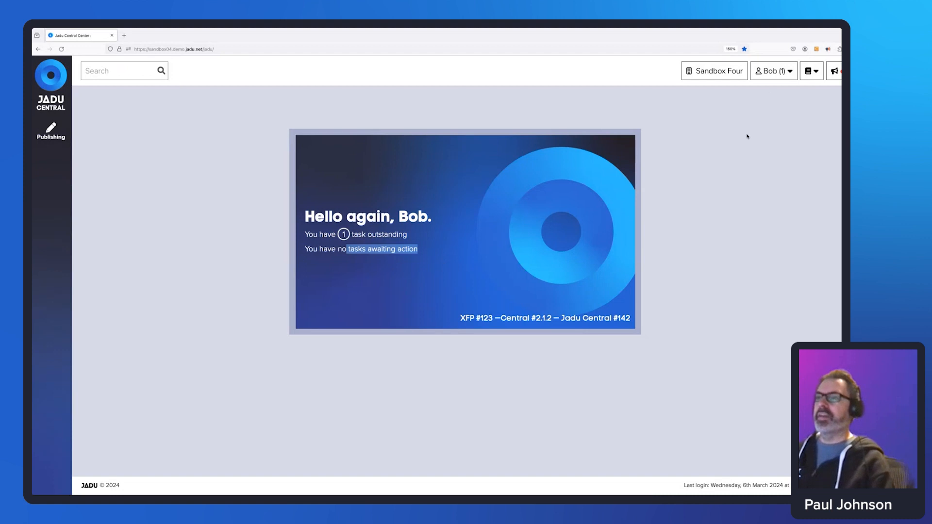
pyautogui.click(785, 73)
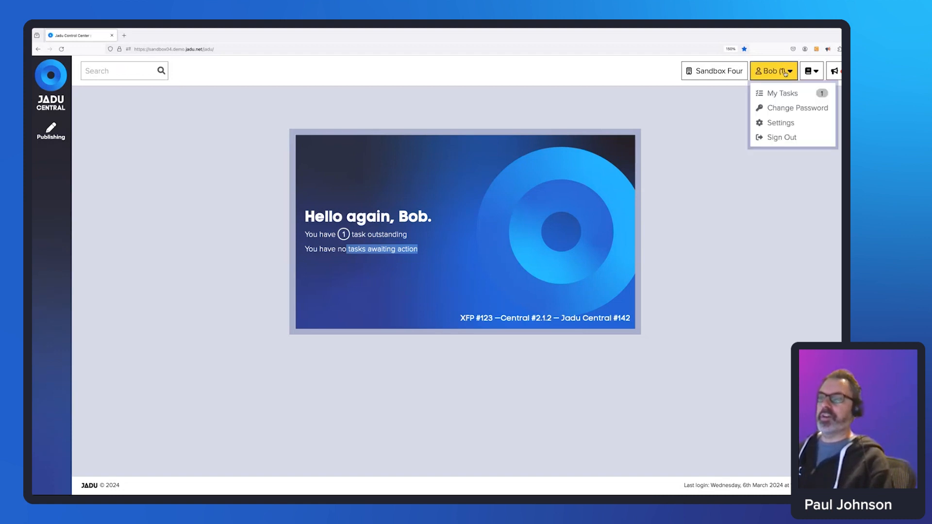
pyautogui.click(787, 93)
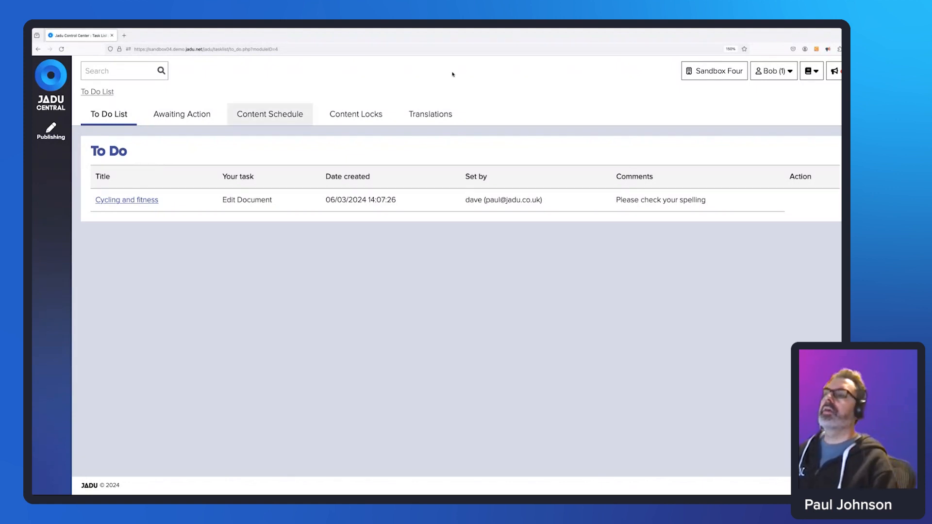
# Enable email alerts with Email me on workflow events and save the changes.
pyautogui.click(788, 70)
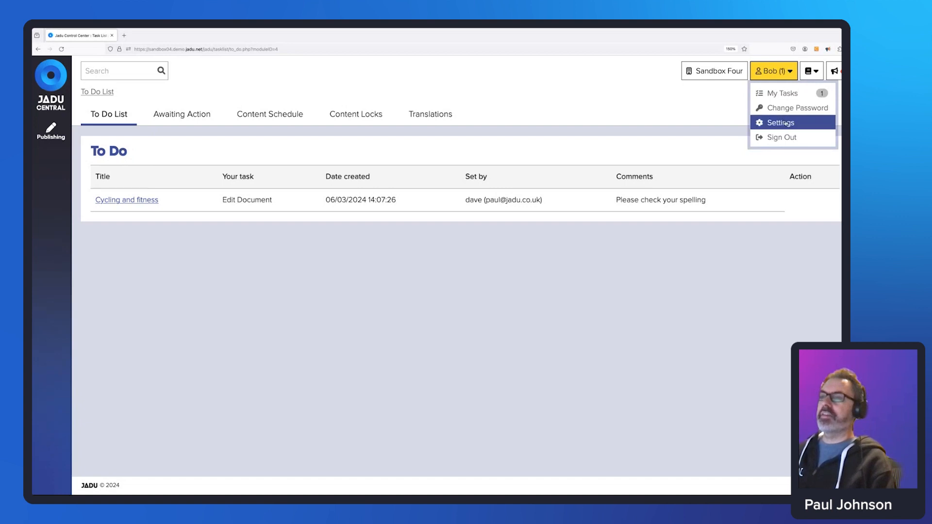
pyautogui.click(783, 125)
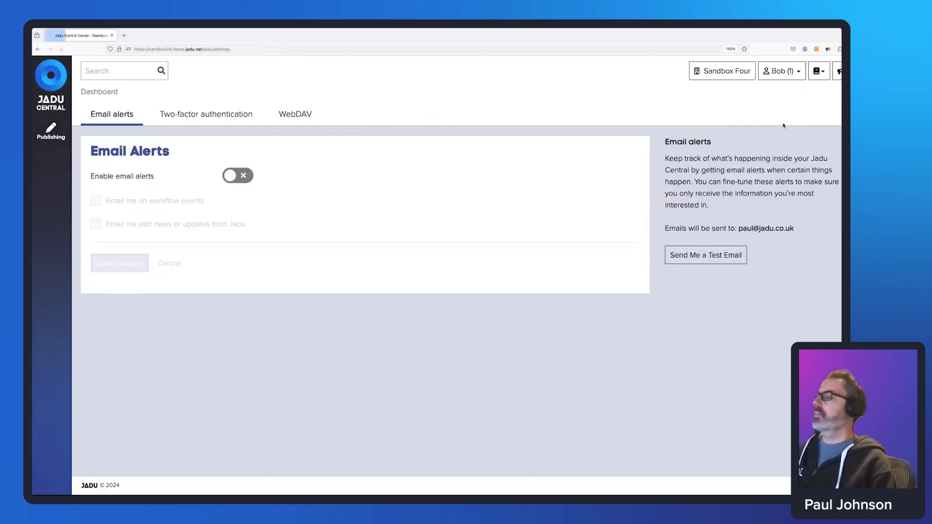
pyautogui.click(234, 179)
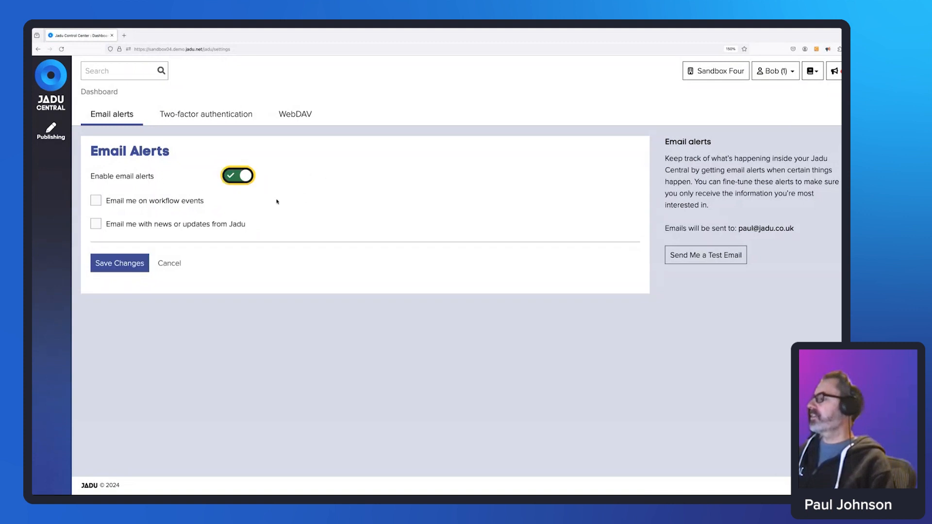
pyautogui.click(95, 202)
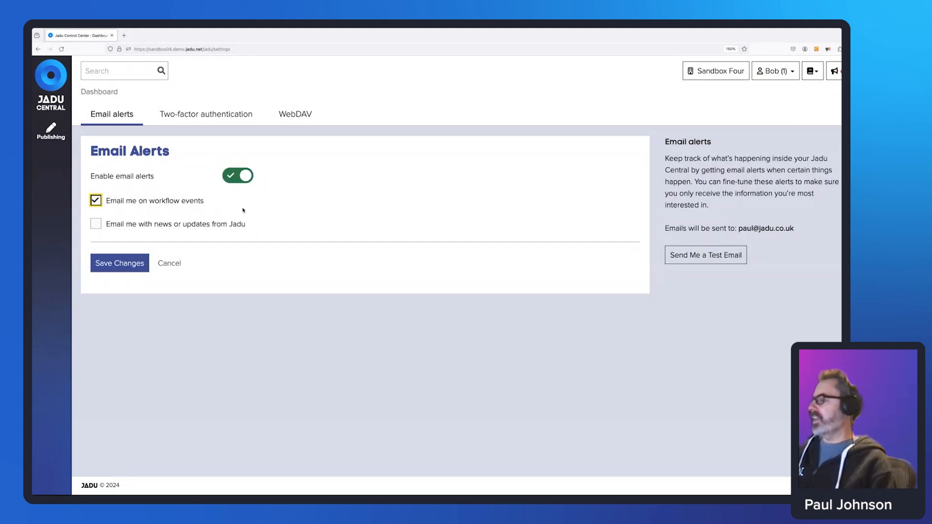
pyautogui.click(118, 264)
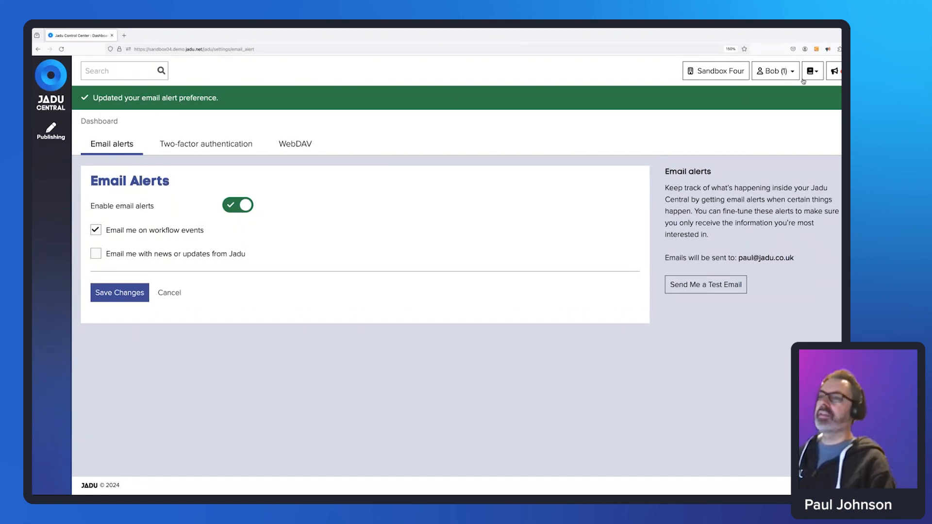
# Open the rejected Cycling and fitness document from My Tasks.
pyautogui.click(775, 70)
pyautogui.click(780, 94)
pyautogui.click(109, 201)
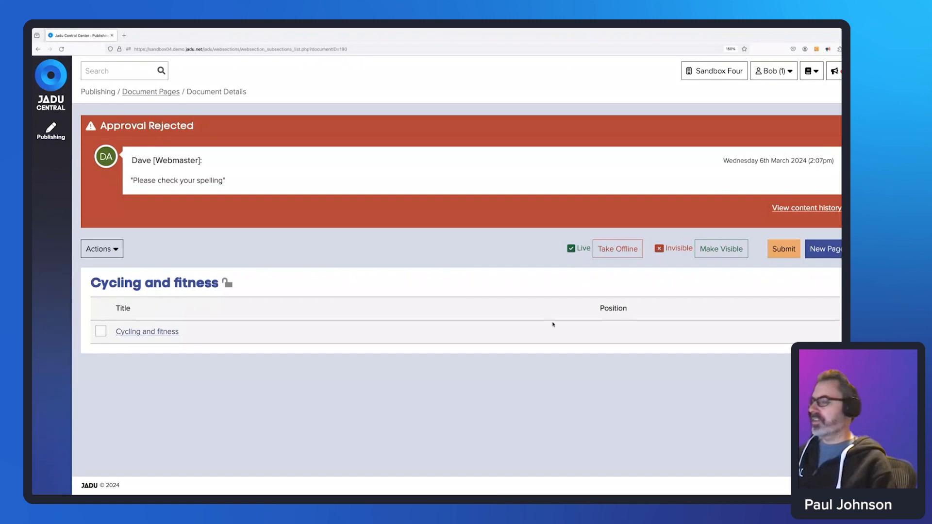
# Send Cycling and fitness for approval again with the note 'I've checked my spelling'.
pyautogui.click(783, 249)
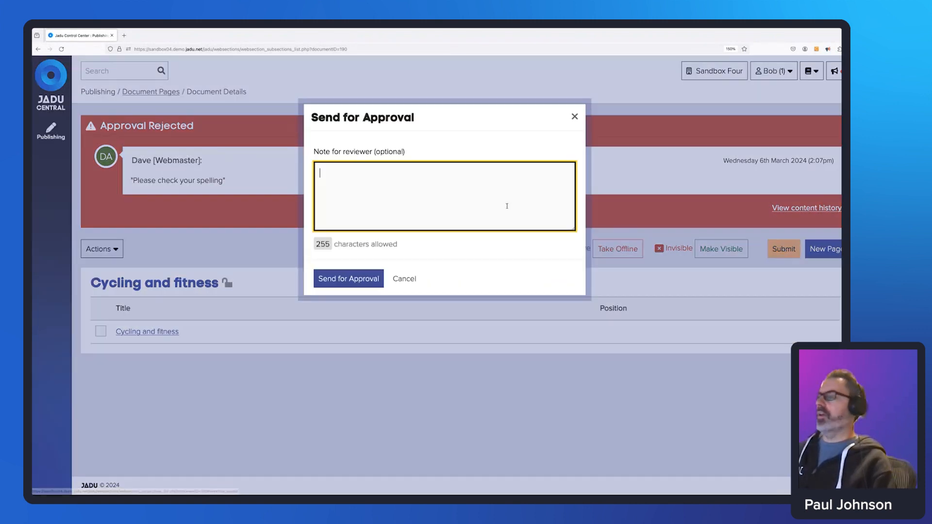
pyautogui.write("I'v")
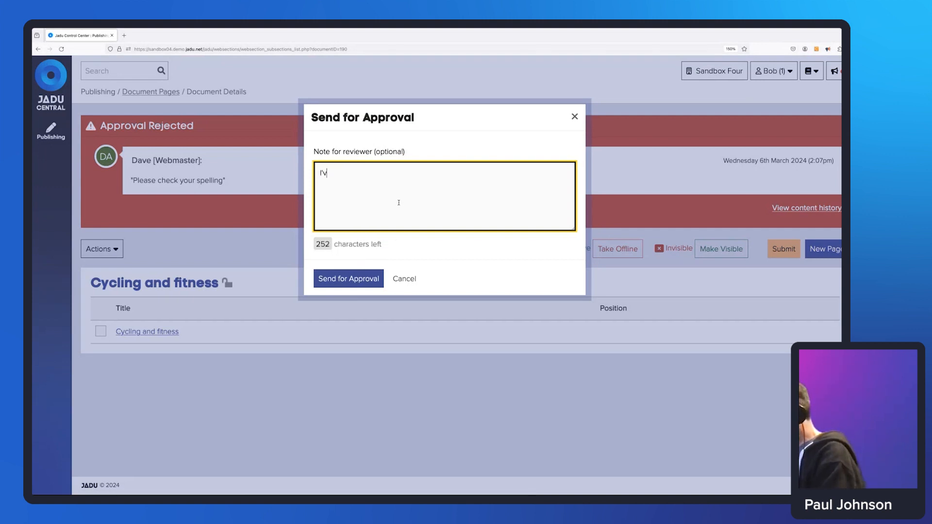
pyautogui.write('e checked my')
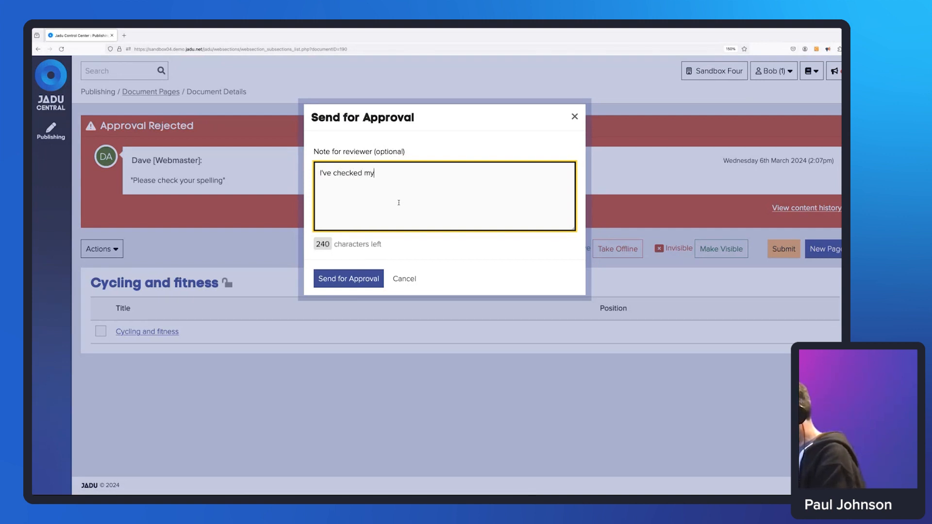
pyautogui.write(' spelling')
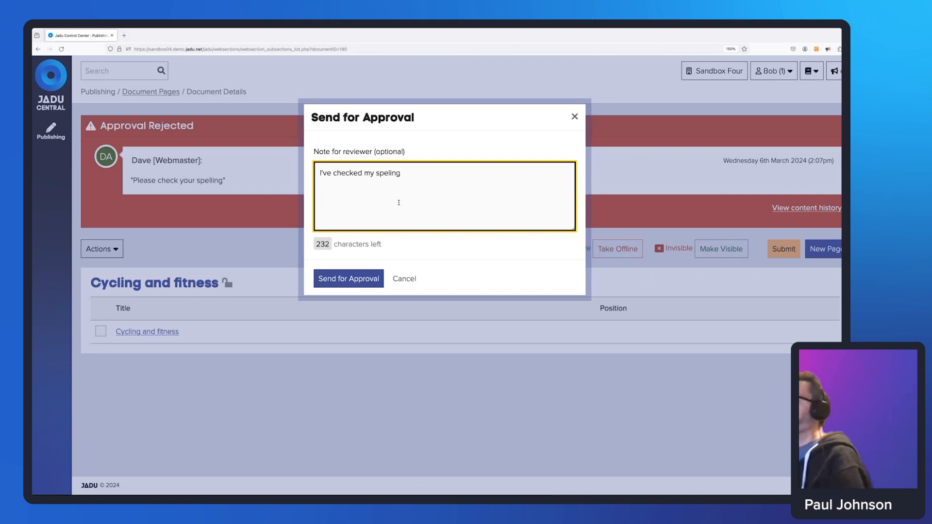
pyautogui.click(387, 173)
pyautogui.write('l')
pyautogui.click(361, 279)
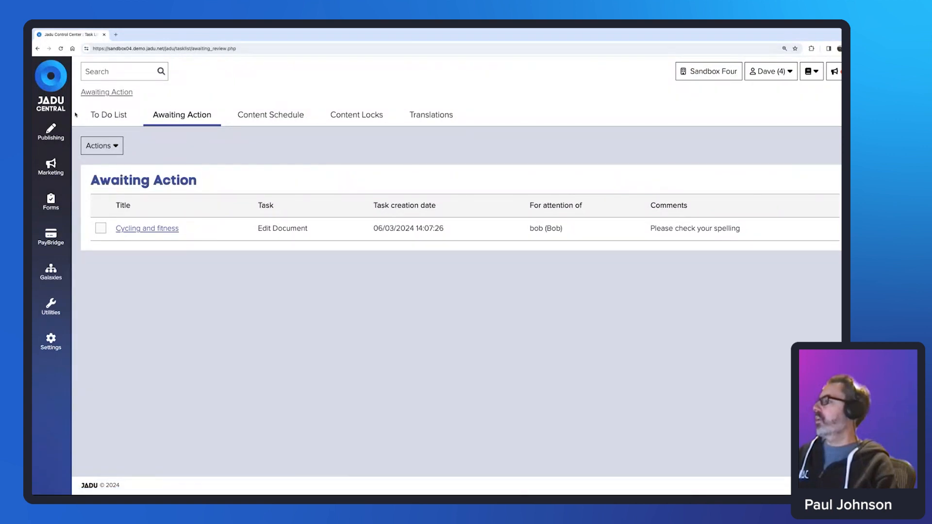
# As reviewer, open Cycling and fitness from My Tasks and choose Approve & Publish.
pyautogui.click(782, 77)
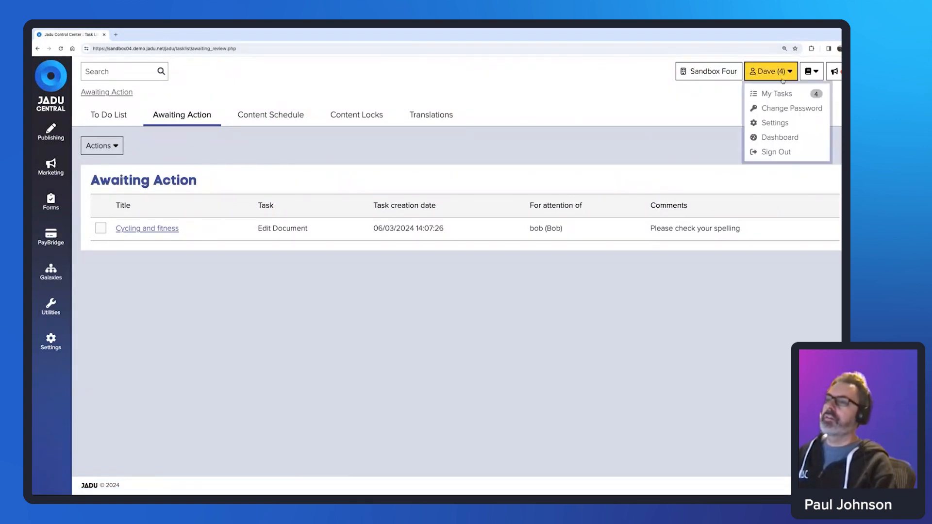
pyautogui.click(787, 93)
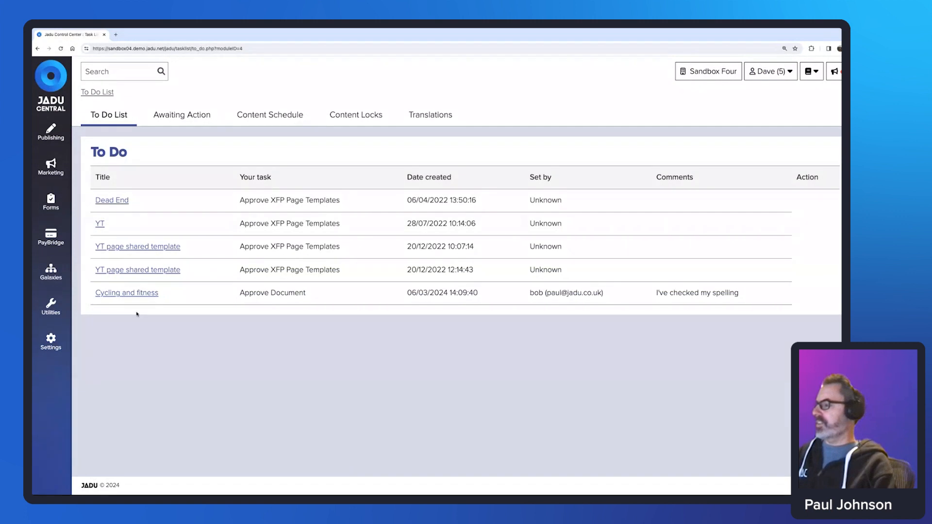
pyautogui.moveTo(241, 293); pyautogui.dragTo(310, 295)
pyautogui.click(442, 384)
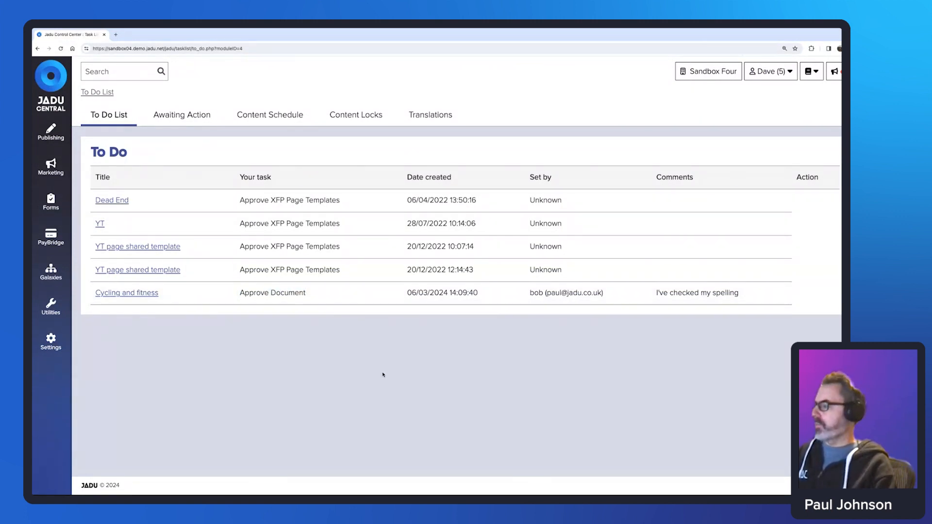
pyautogui.click(135, 293)
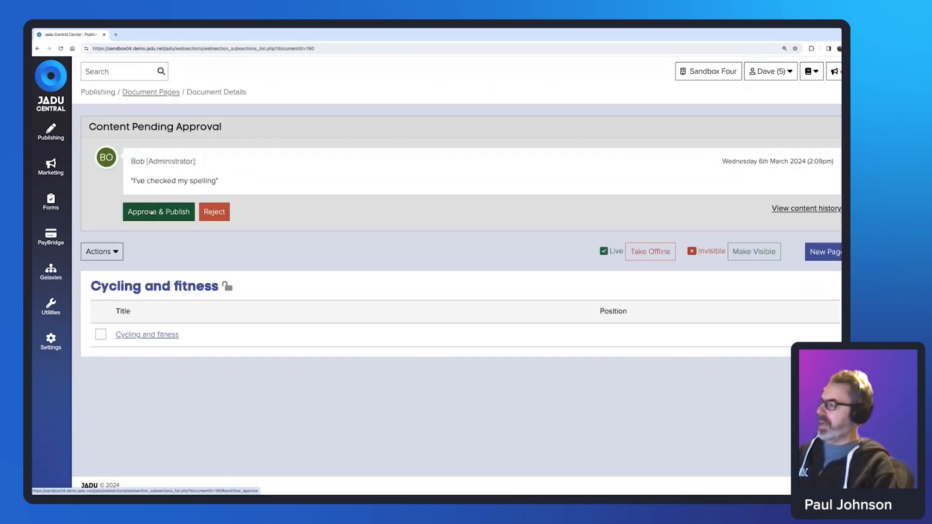
pyautogui.click(152, 212)
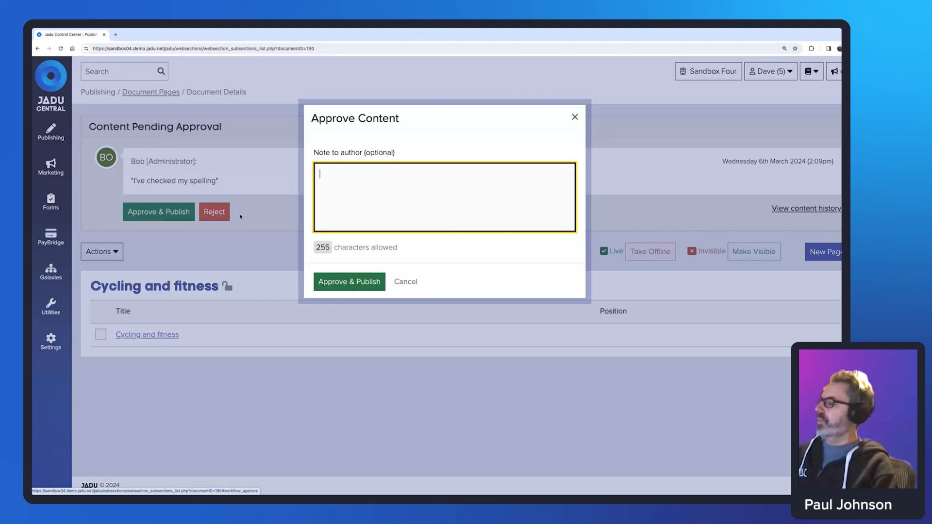
pyautogui.click(358, 283)
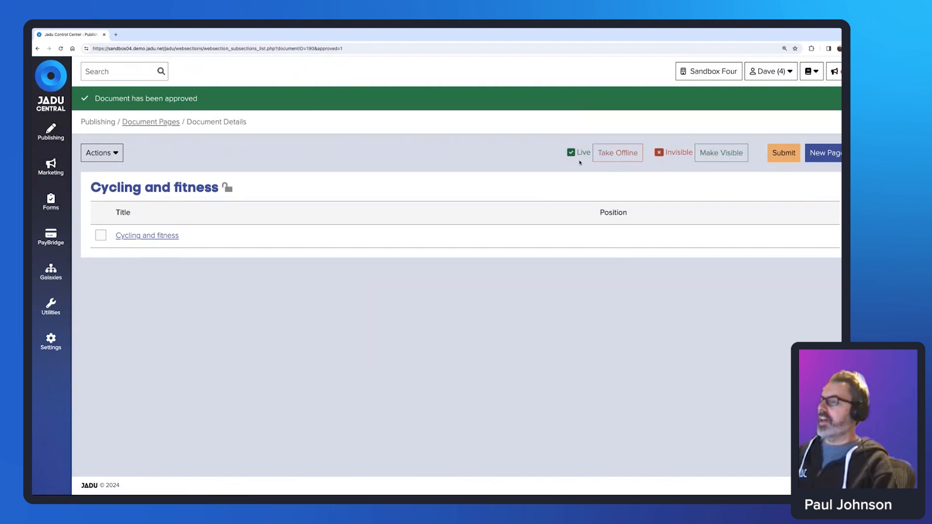
# Take Cycling and fitness offline, then make it live and visible again.
pyautogui.click(619, 156)
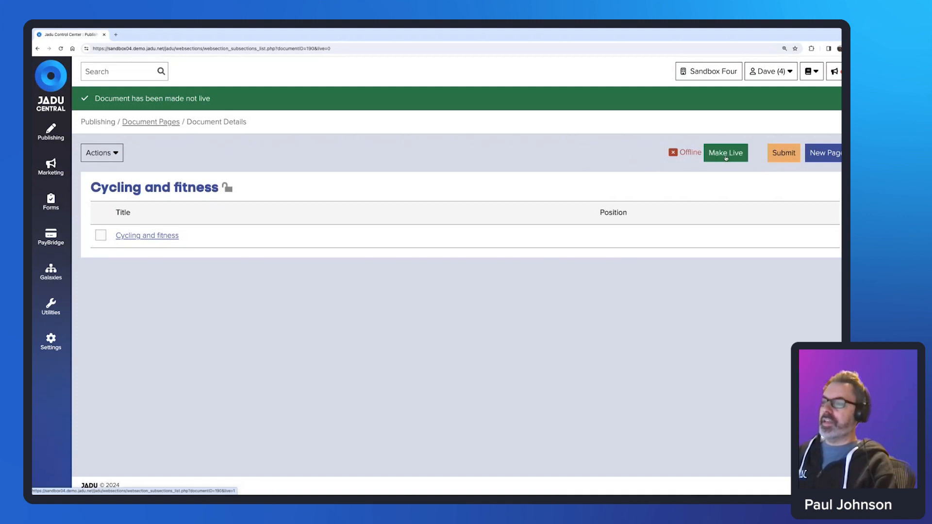
pyautogui.click(725, 154)
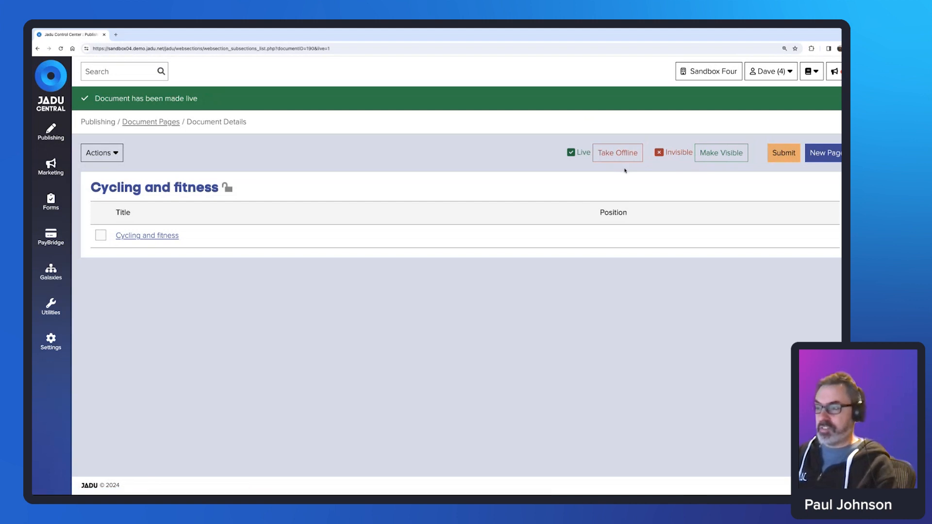
pyautogui.click(717, 154)
pyautogui.click(717, 153)
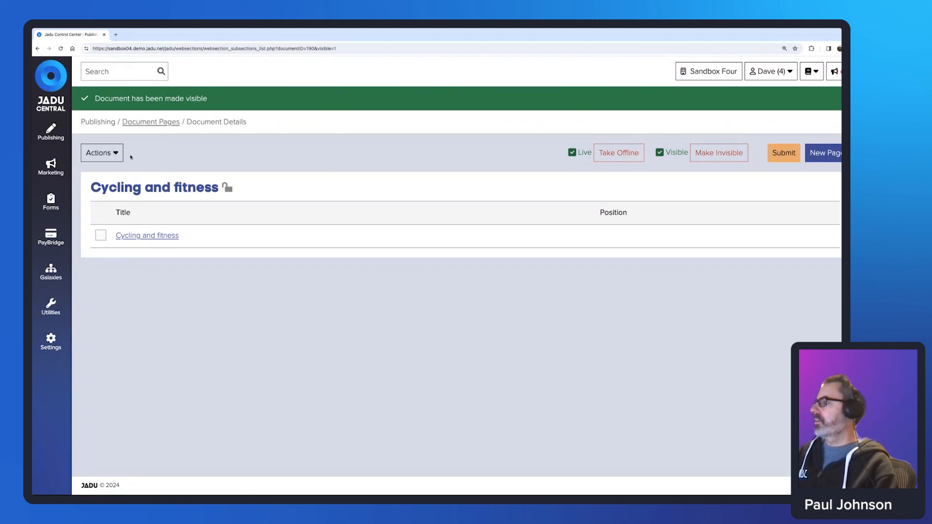
pyautogui.click(115, 157)
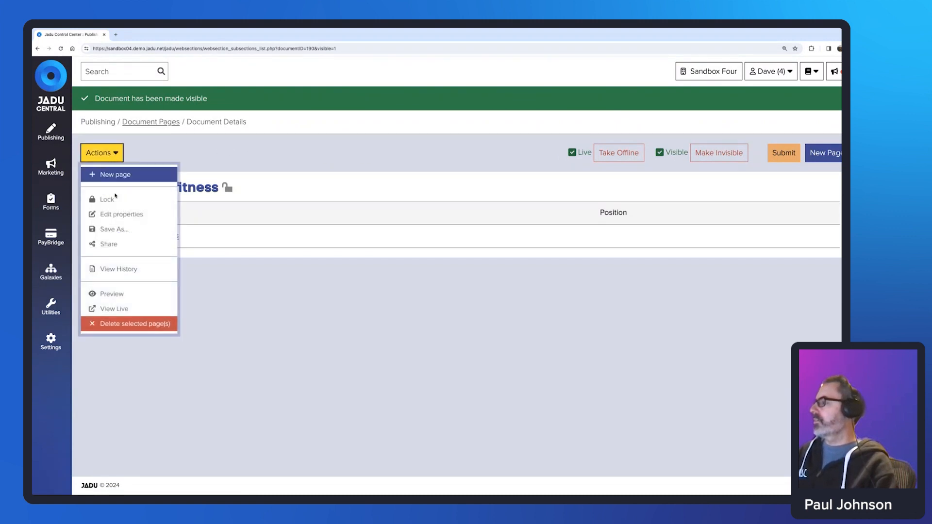
# View the live page, confirm Cycling and fitness is listed under Fitness, then return to Jadu Central.
pyautogui.click(137, 310)
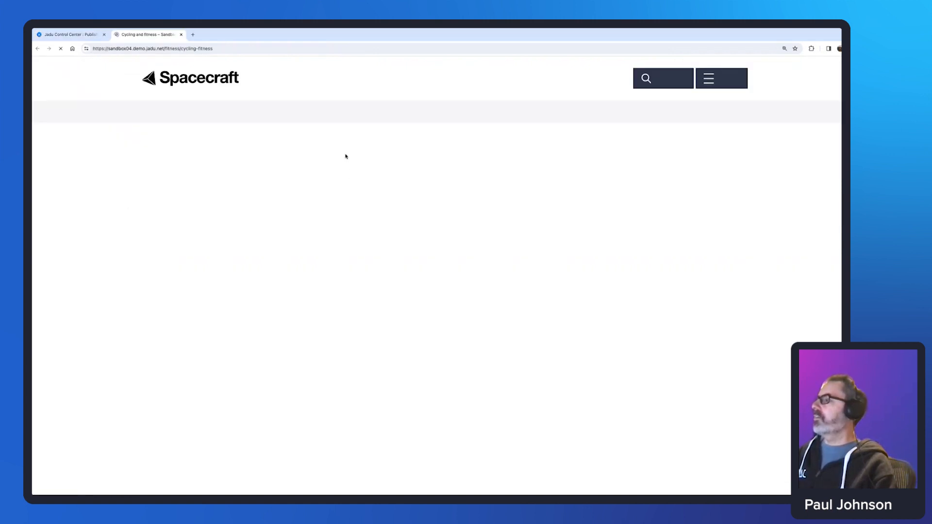
pyautogui.click(270, 113)
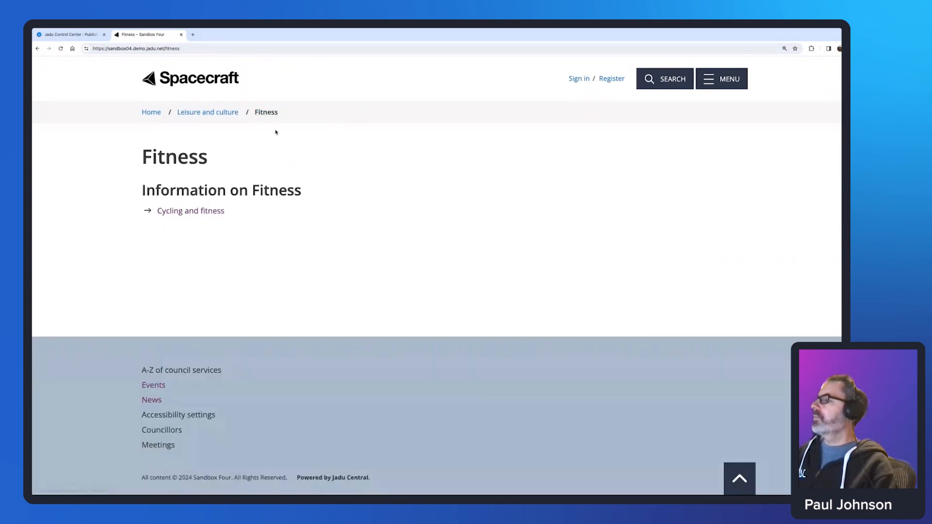
pyautogui.click(193, 210)
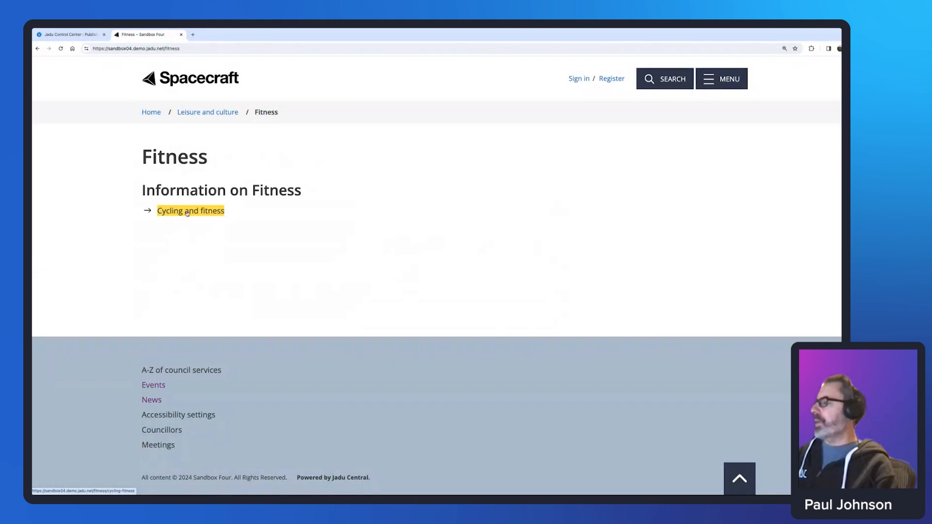
pyautogui.click(244, 214)
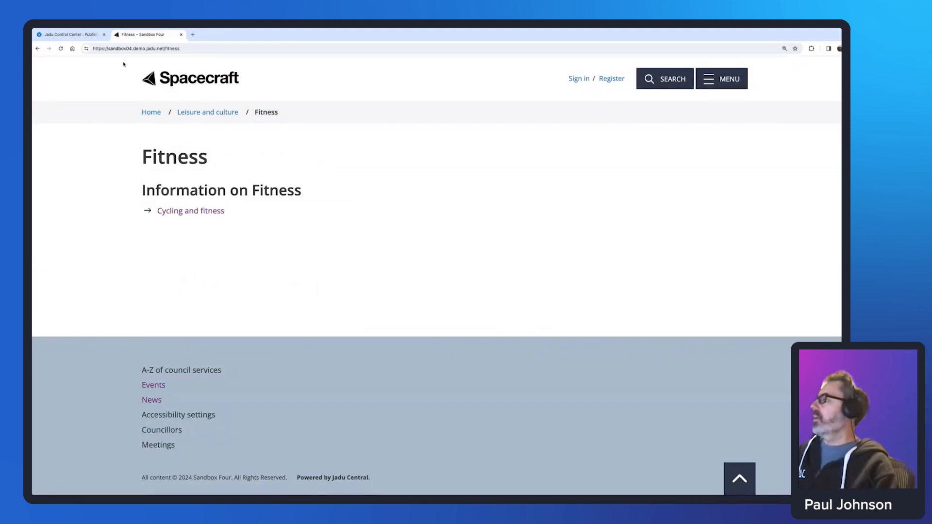
pyautogui.click(68, 34)
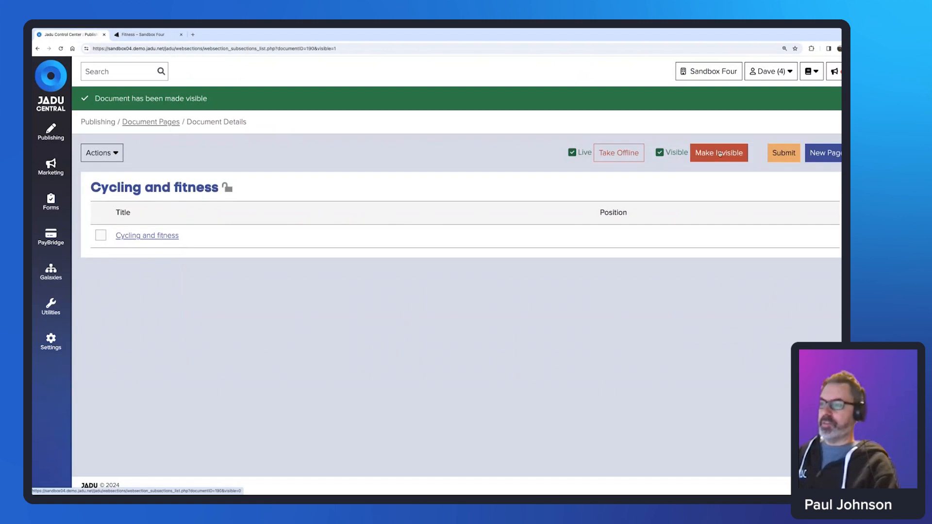
pyautogui.click(145, 34)
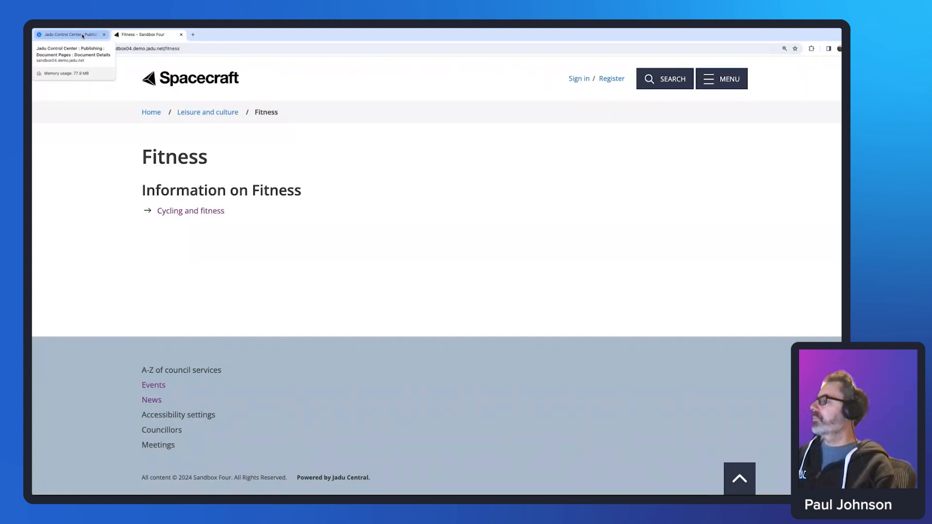
pyautogui.click(83, 35)
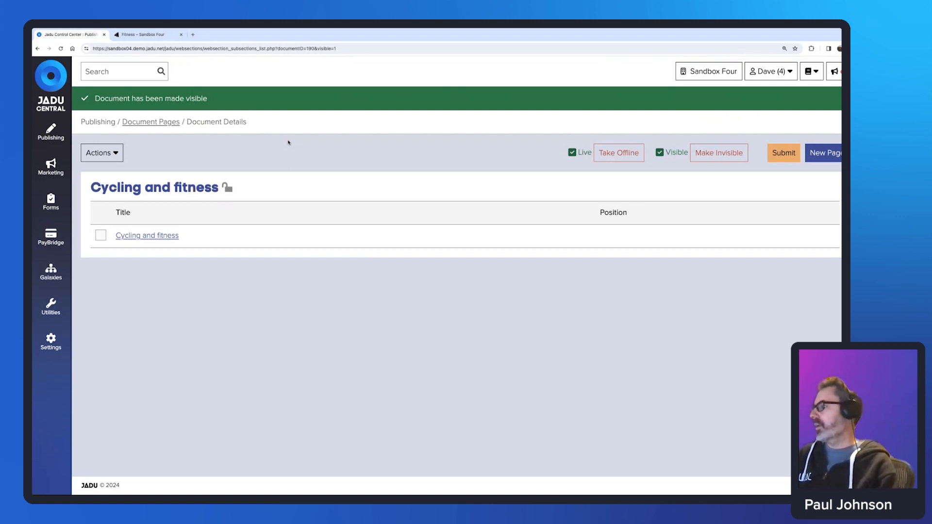
pyautogui.click(50, 303)
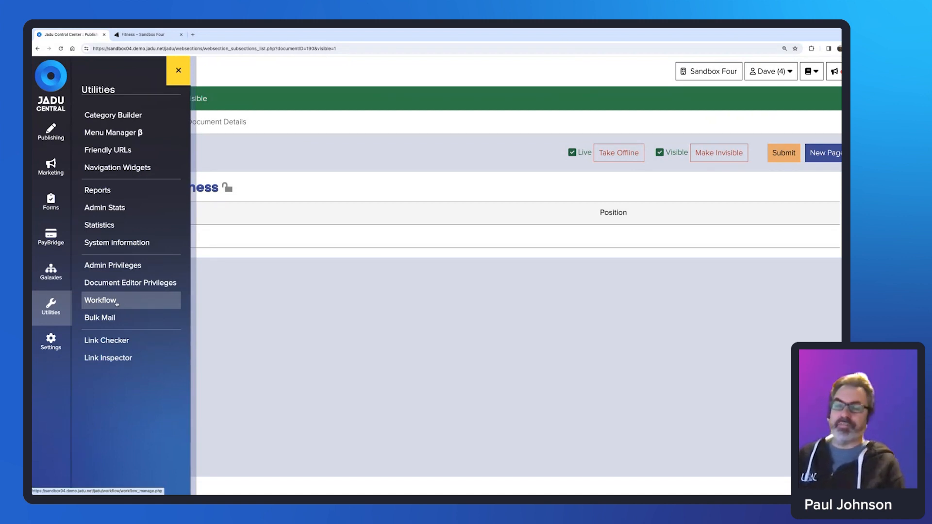
pyautogui.scroll(-1, 116, 304)
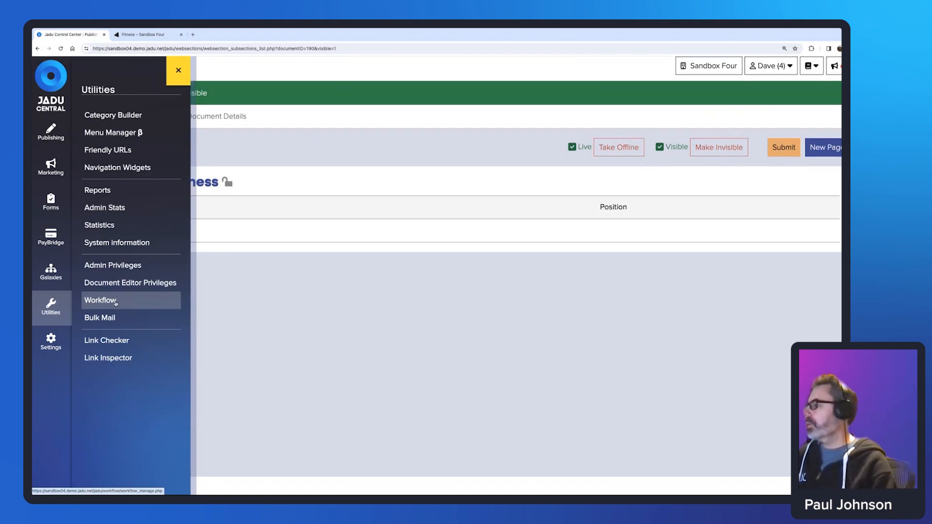
pyautogui.click(109, 300)
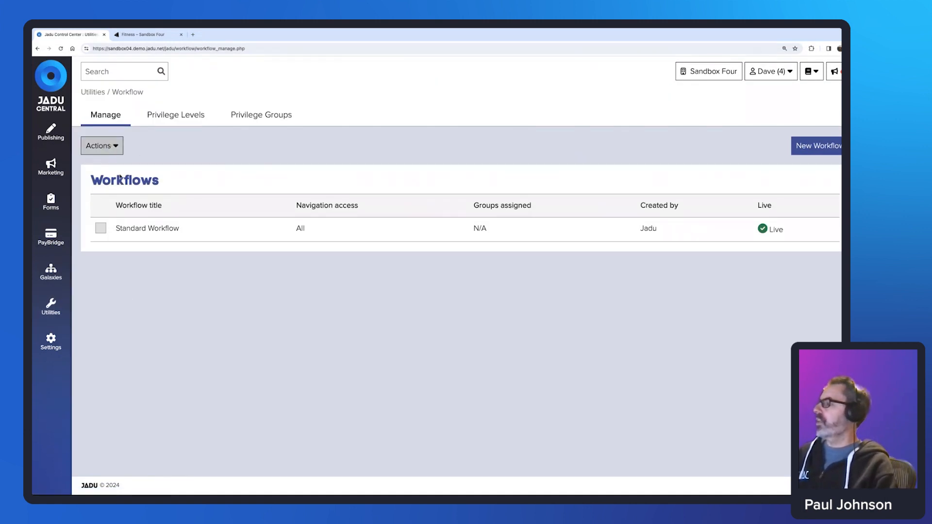
pyautogui.moveTo(180, 228); pyautogui.dragTo(115, 229)
pyautogui.click(102, 145)
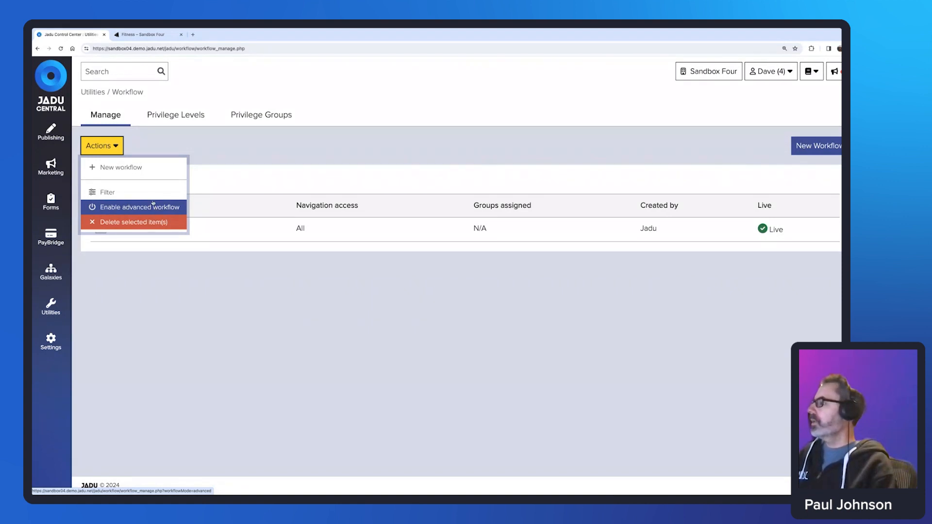
pyautogui.click(144, 209)
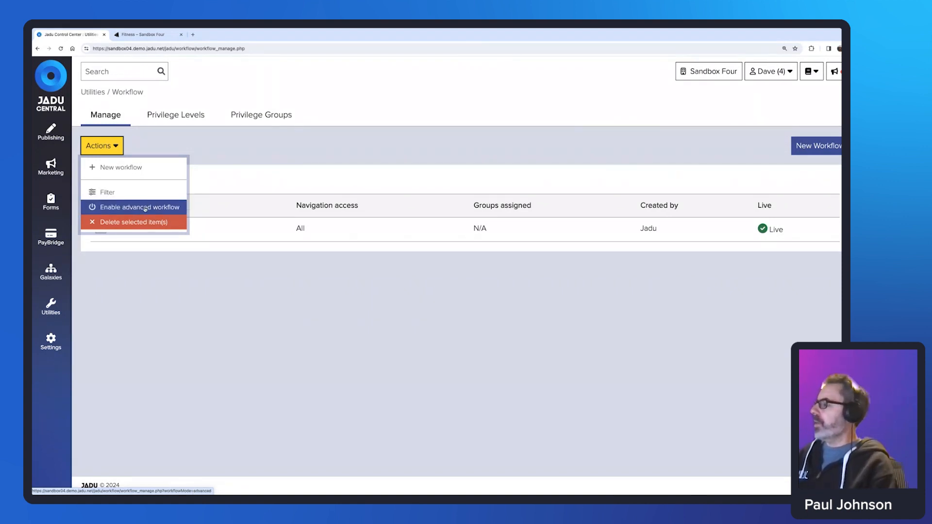
pyautogui.click(264, 174)
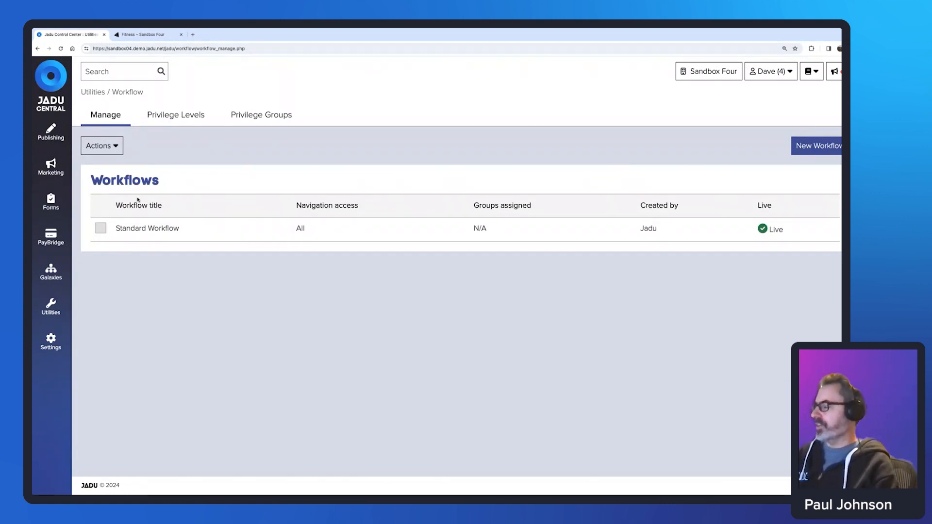
# Show the Privilege Levels tab listing Administrator (14 admins) and Webmaster (5).
pyautogui.click(175, 116)
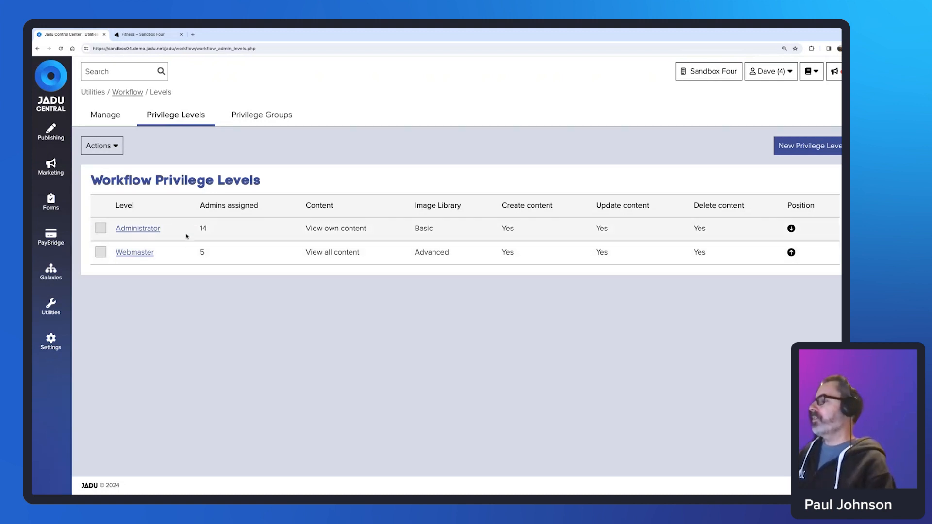
pyautogui.click(51, 306)
pyautogui.click(113, 265)
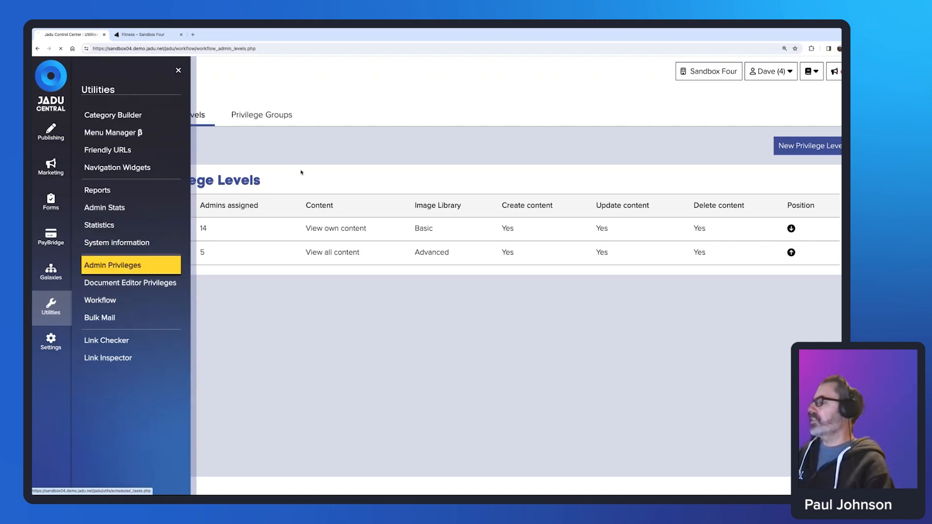
pyautogui.click(197, 120)
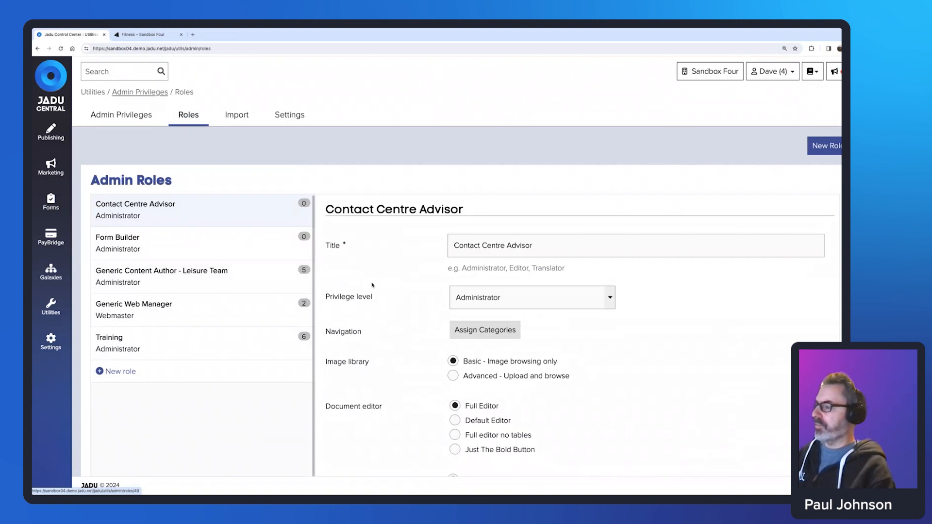
pyautogui.scroll(-5, 373, 285)
pyautogui.scroll(5, 371, 285)
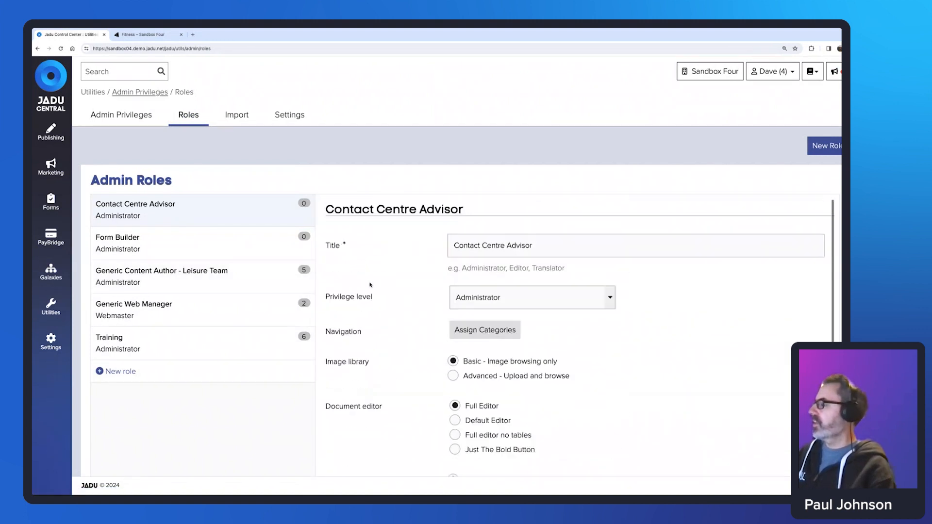
pyautogui.click(51, 310)
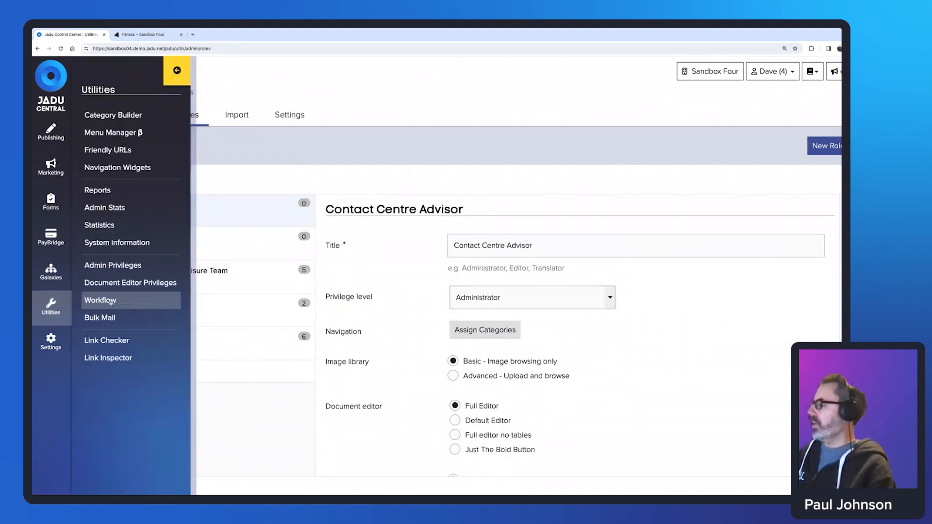
pyautogui.click(111, 301)
pyautogui.click(191, 119)
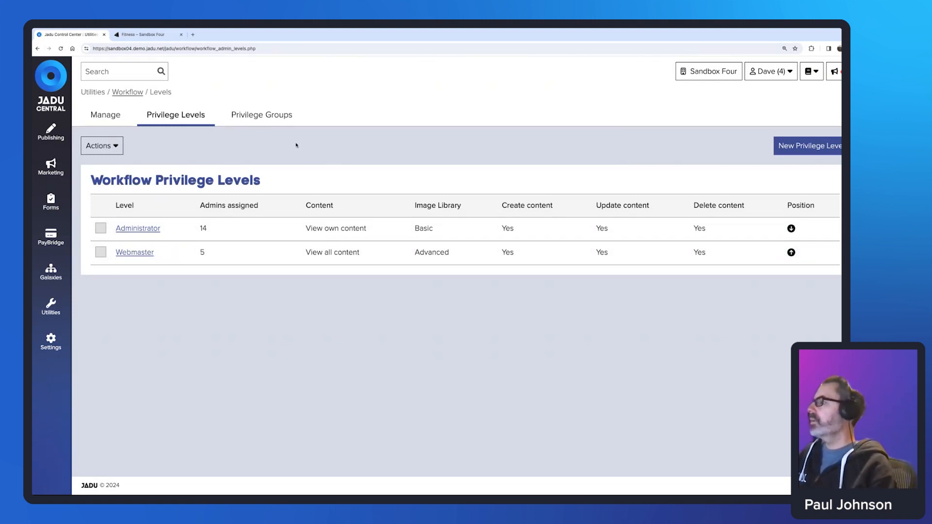
# Show the workflow privilege groups, currently only All Users, and begin a new group.
pyautogui.click(268, 117)
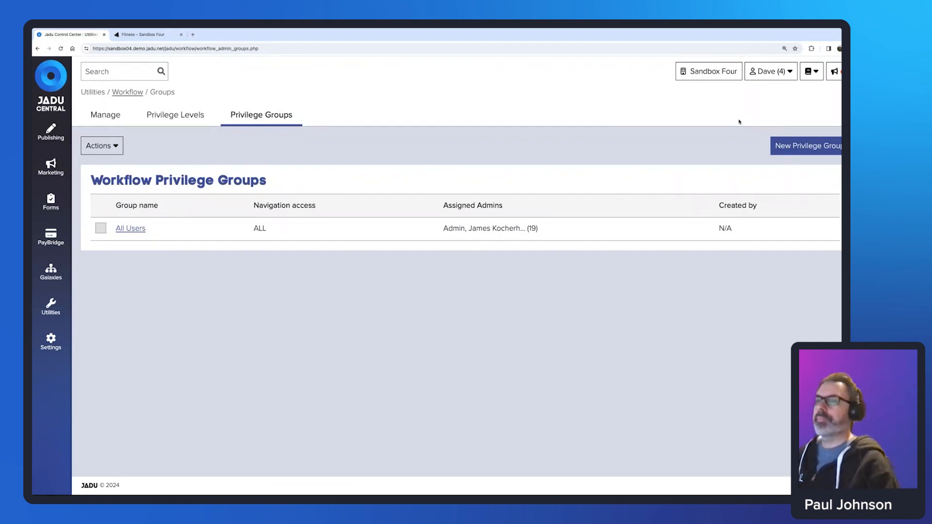
pyautogui.click(799, 148)
# Enter 'Leisure Team' as the new privilege group's title.
pyautogui.click(323, 188)
pyautogui.write('Leisure Team')
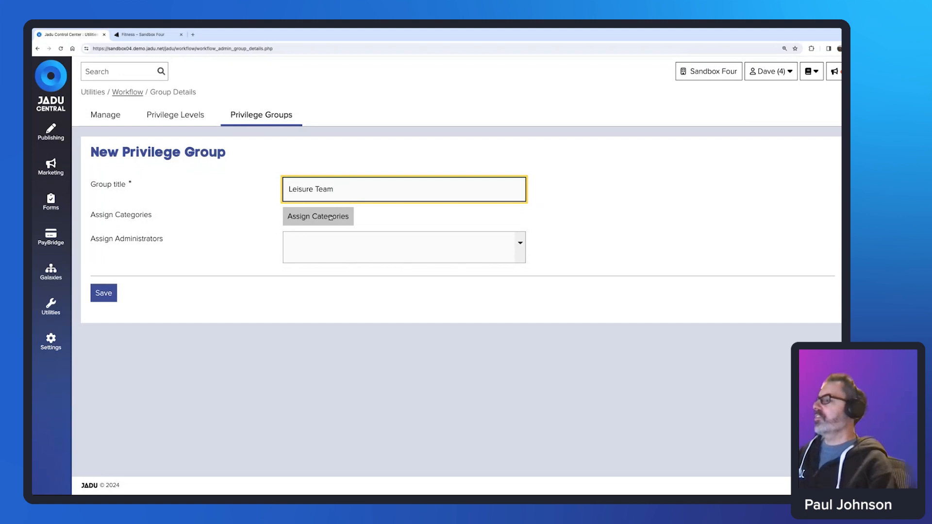
# Restrict Leisure Team to the Leisure and culture category, including all child categories.
pyautogui.click(329, 218)
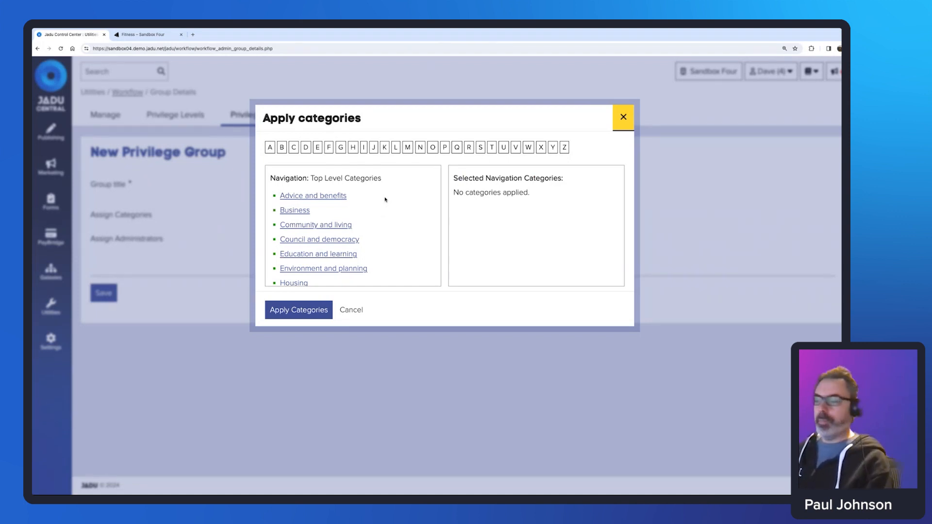
pyautogui.scroll(-2, 380, 197)
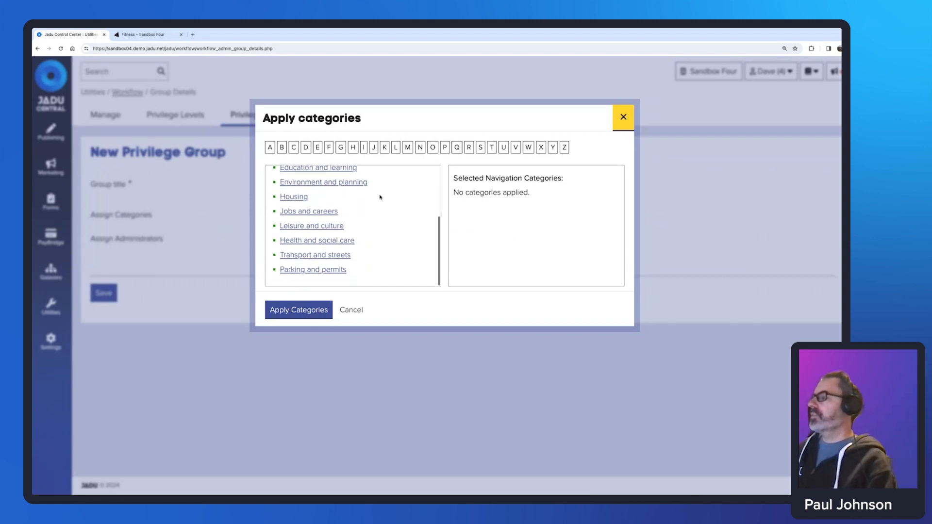
pyautogui.click(328, 226)
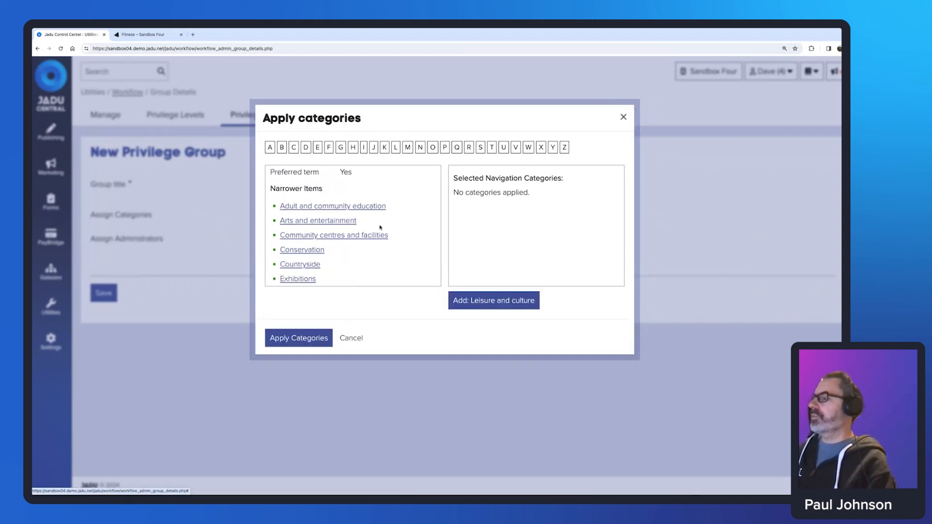
pyautogui.click(487, 299)
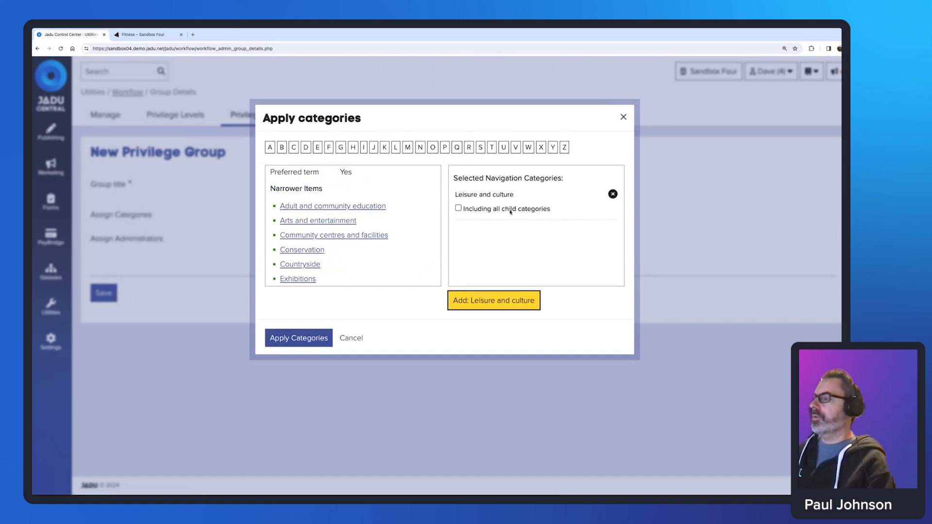
pyautogui.click(465, 209)
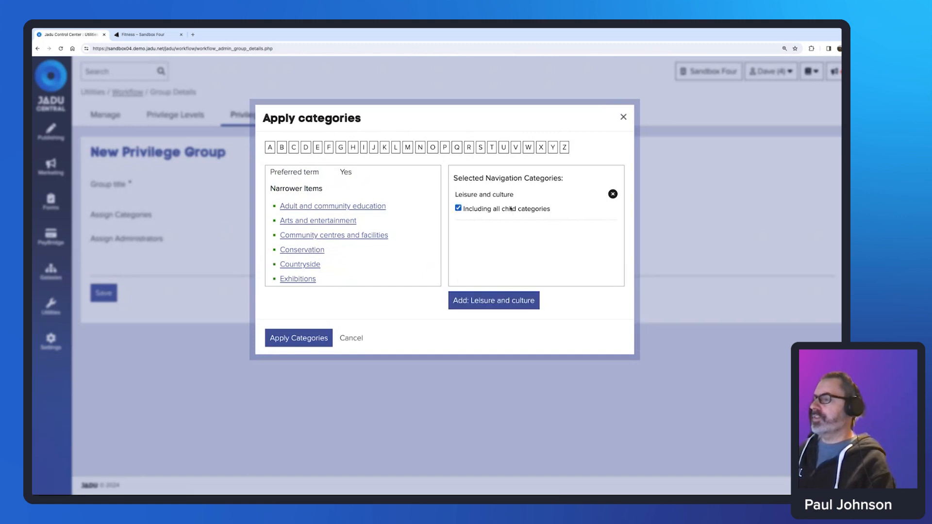
pyautogui.click(301, 340)
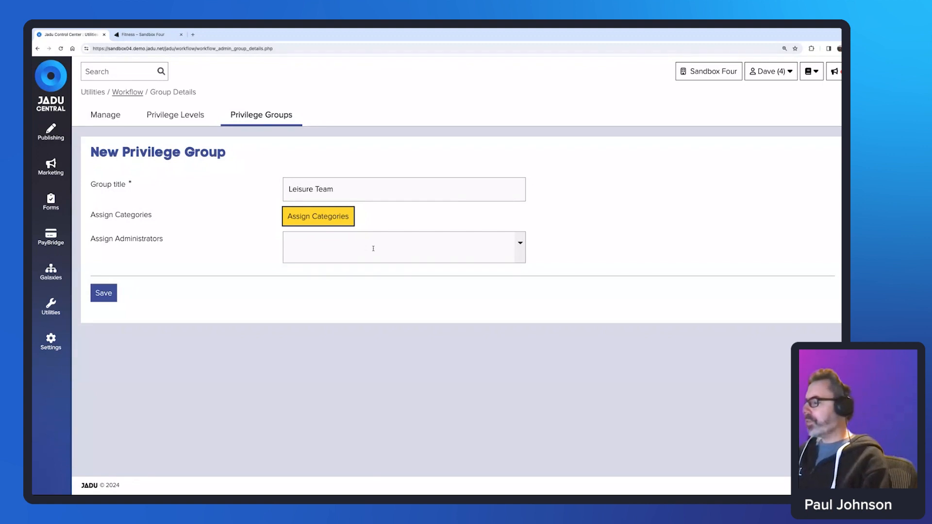
# Assign four administrators to the Leisure Team privilege group.
pyautogui.click(333, 241)
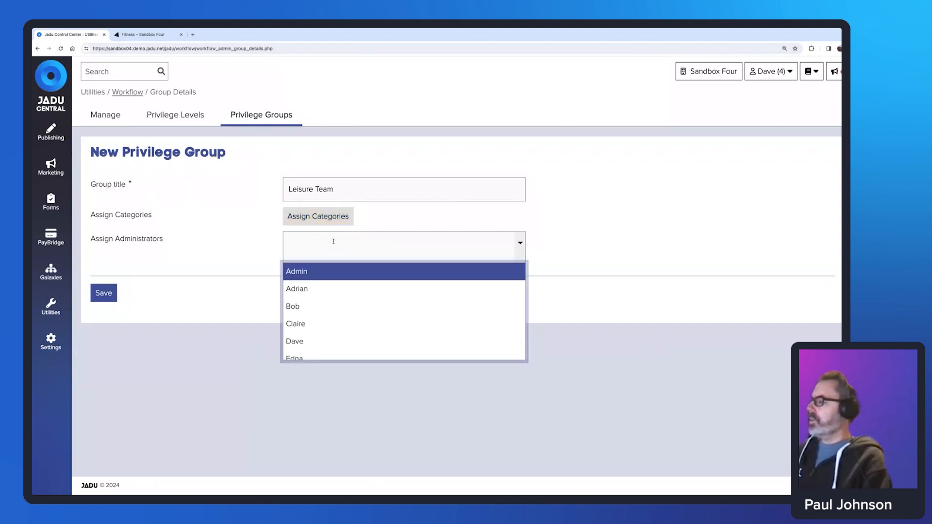
pyautogui.click(315, 290)
pyautogui.click(358, 240)
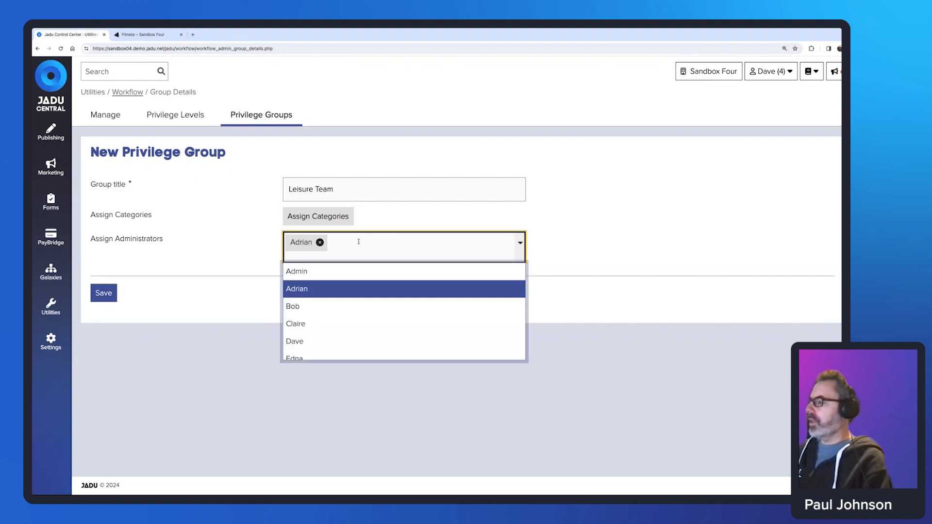
pyautogui.click(337, 308)
pyautogui.click(393, 248)
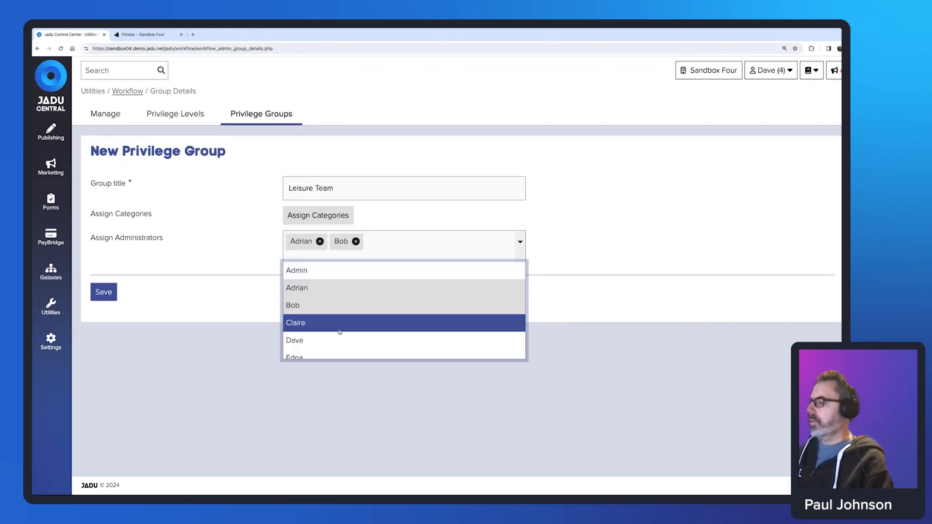
pyautogui.click(339, 324)
pyautogui.click(430, 251)
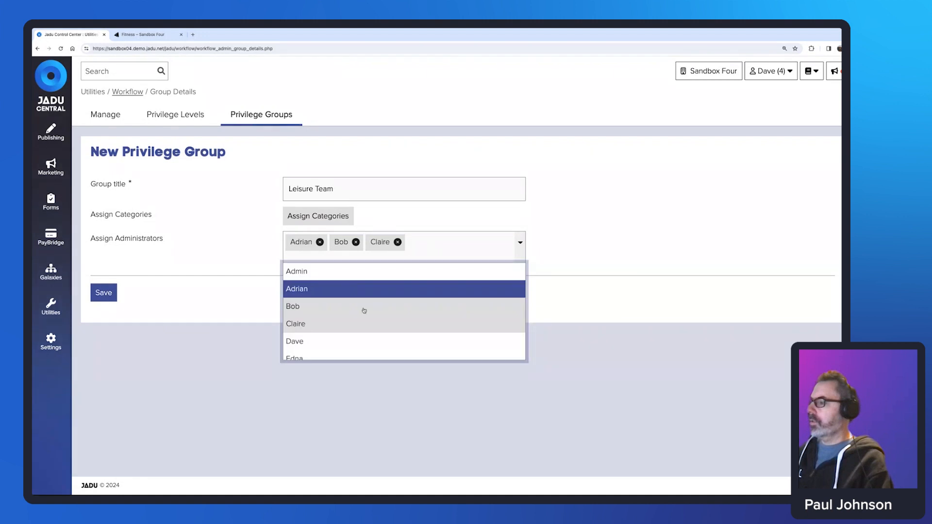
pyautogui.click(340, 357)
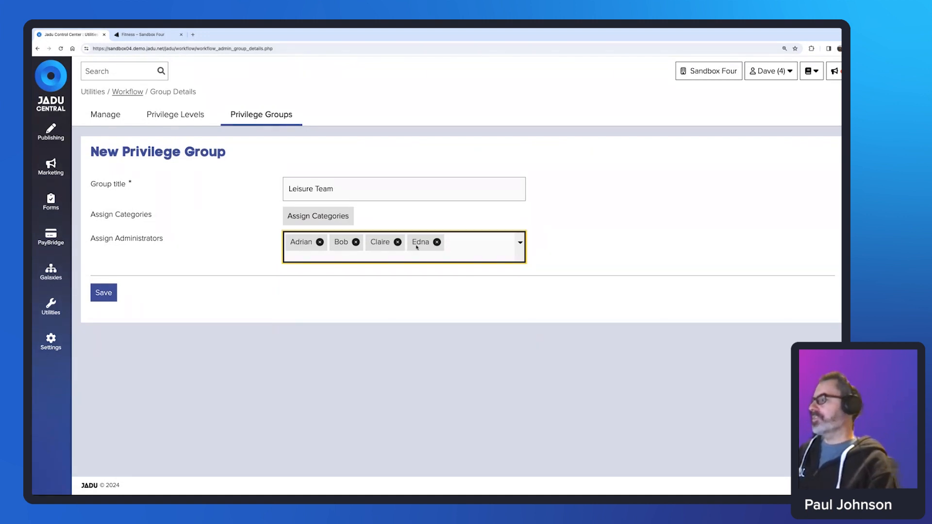
# Save the Leisure Team group and start another new privilege group.
pyautogui.moveTo(337, 189); pyautogui.dragTo(289, 188)
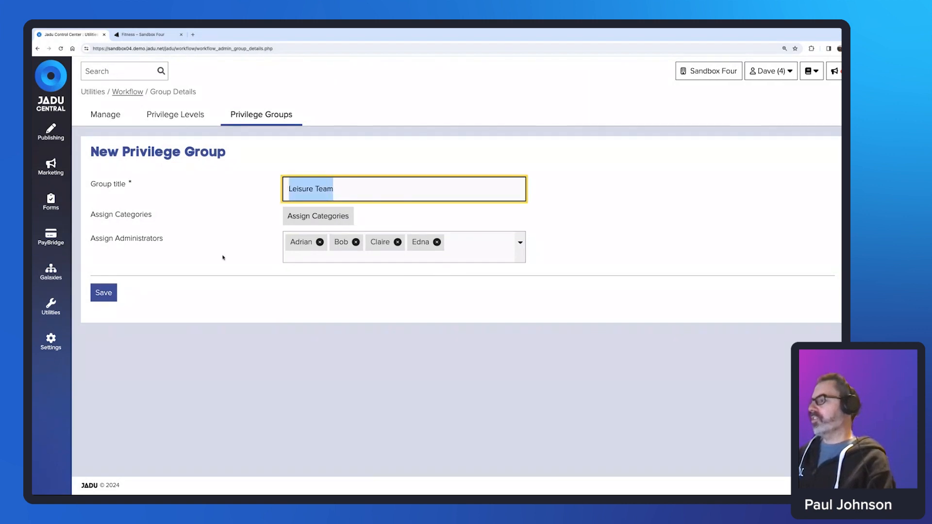
pyautogui.click(105, 294)
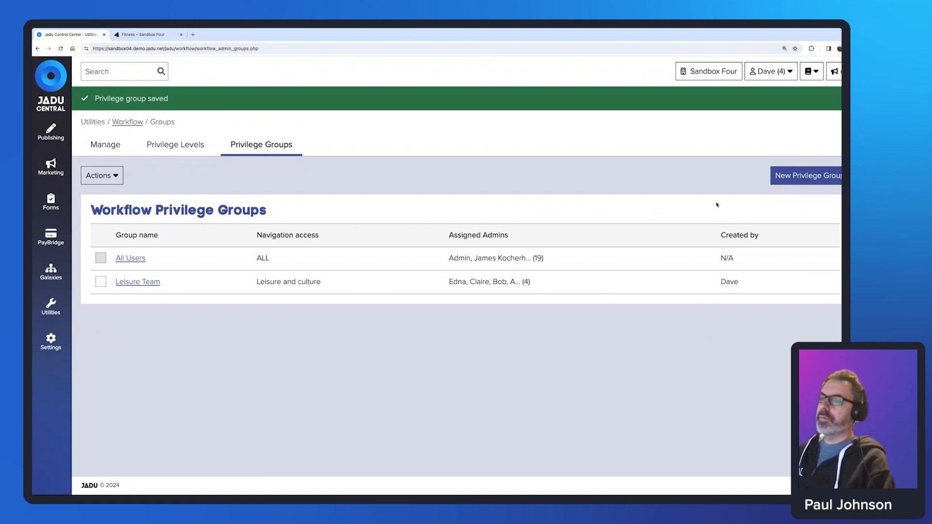
pyautogui.click(788, 178)
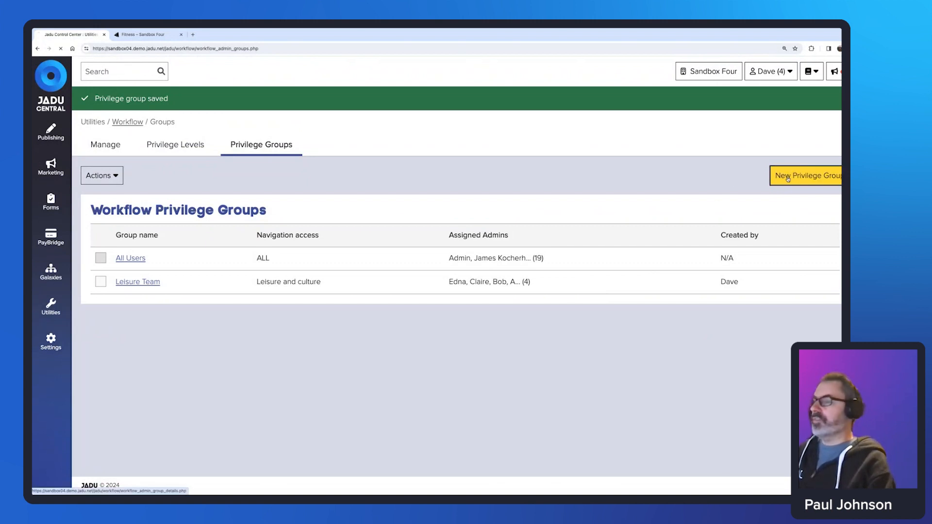
pyautogui.click(461, 195)
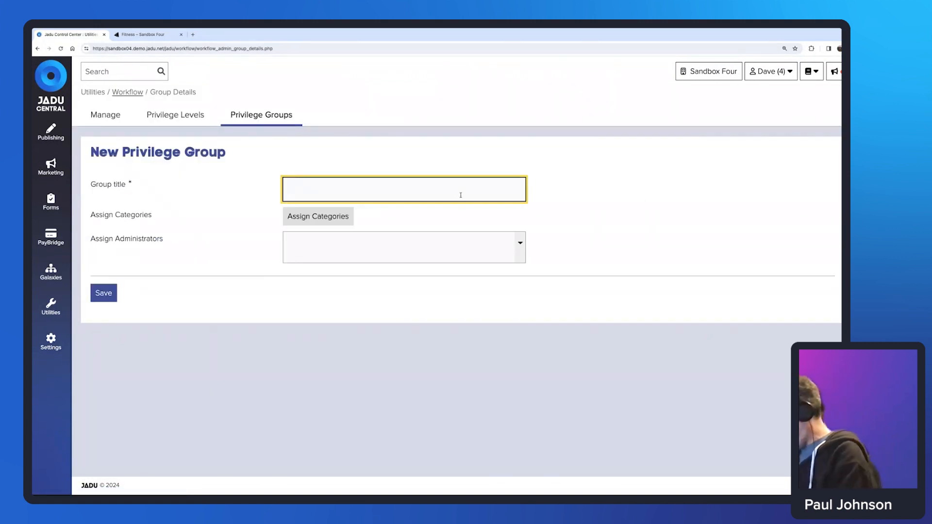
# Title the new group 'Web Managers', leaving its categories unchanged.
pyautogui.write('eb Man')
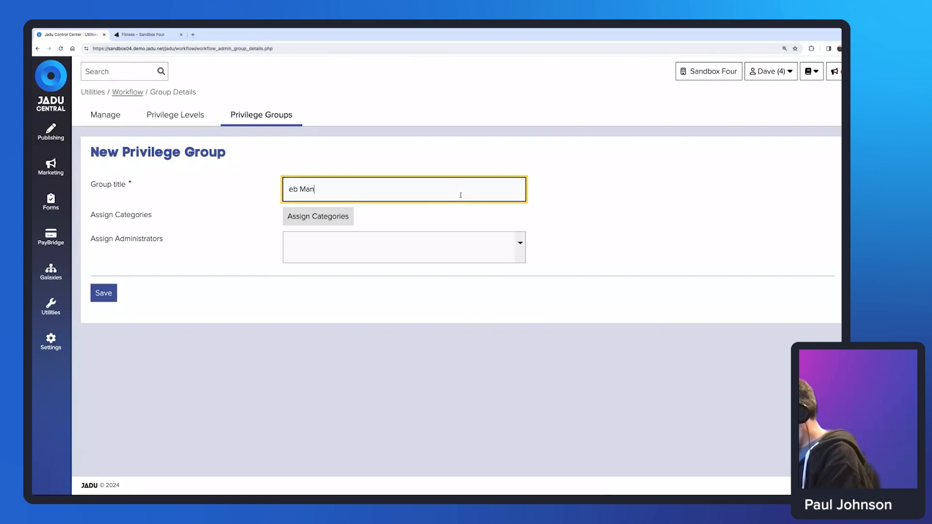
pyautogui.write('agers')
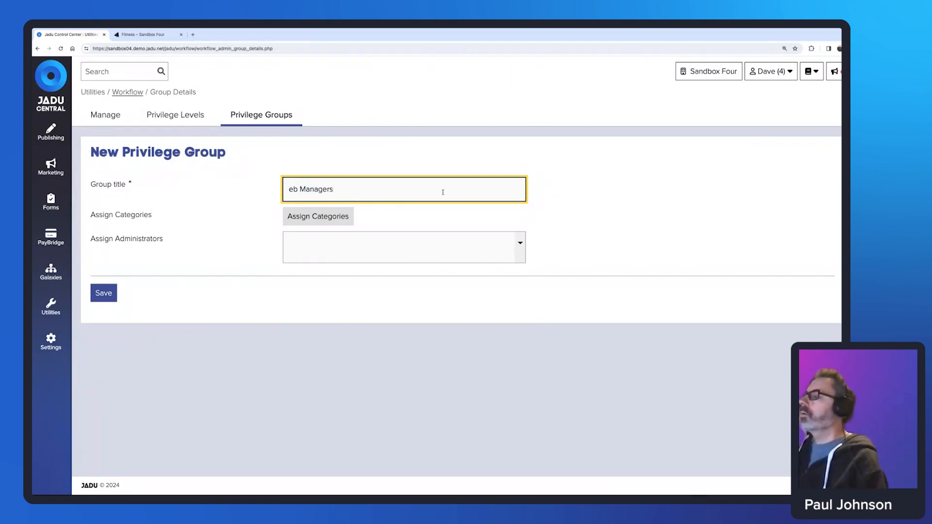
pyautogui.click(291, 189)
pyautogui.write('W')
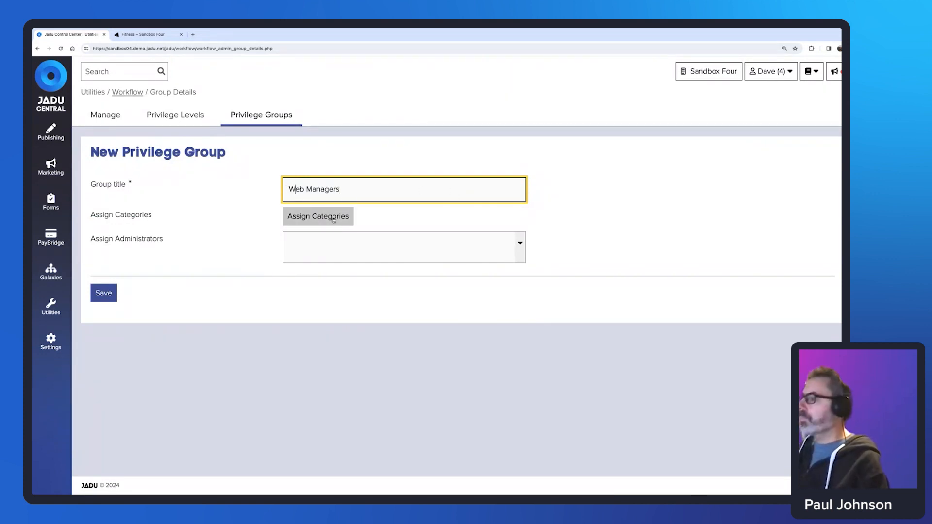
pyautogui.click(332, 218)
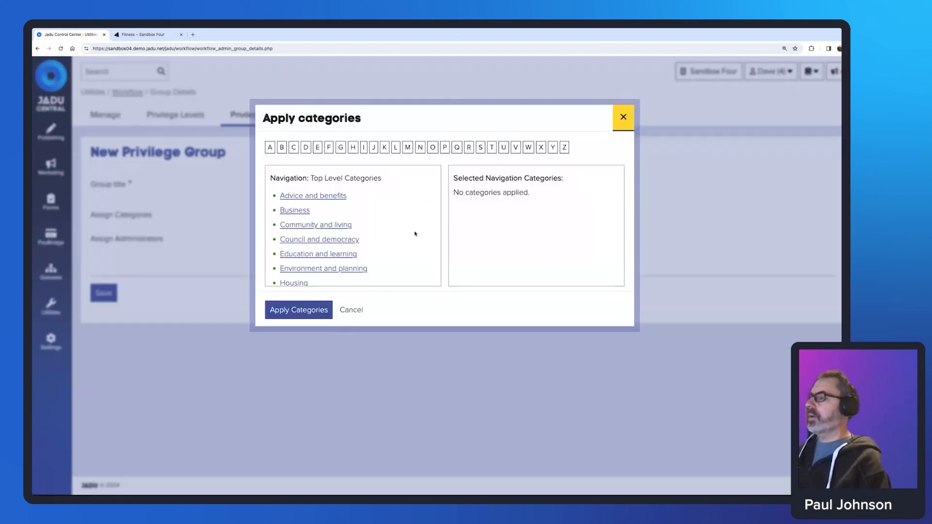
pyautogui.click(359, 309)
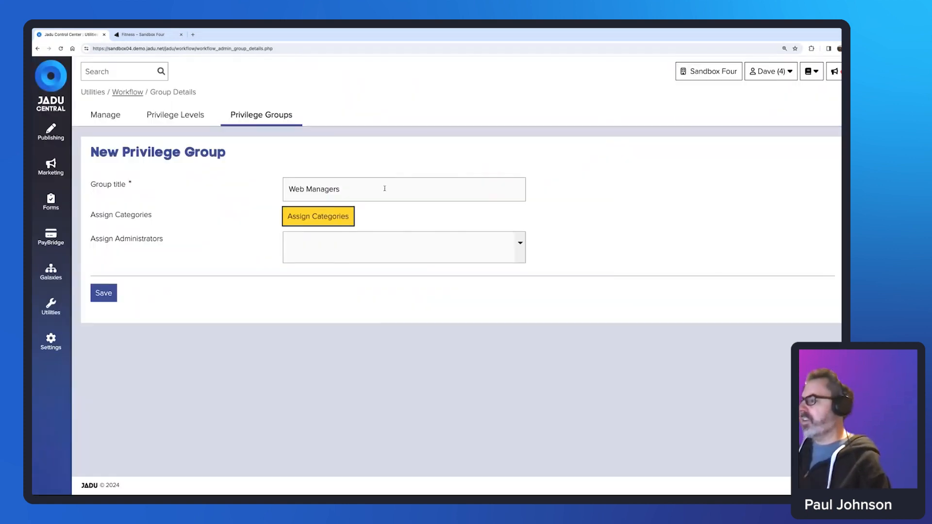
# Assign two administrators to Web Managers and save the group.
pyautogui.click(386, 244)
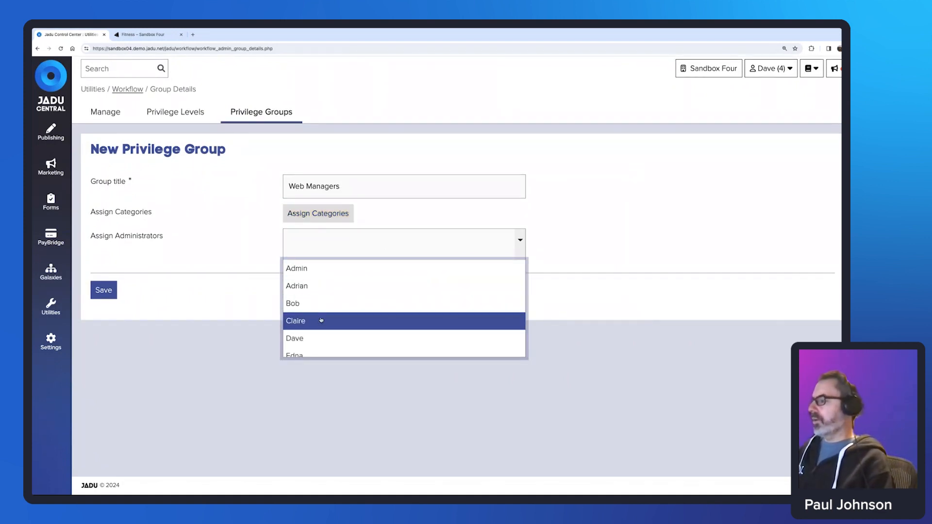
pyautogui.click(318, 339)
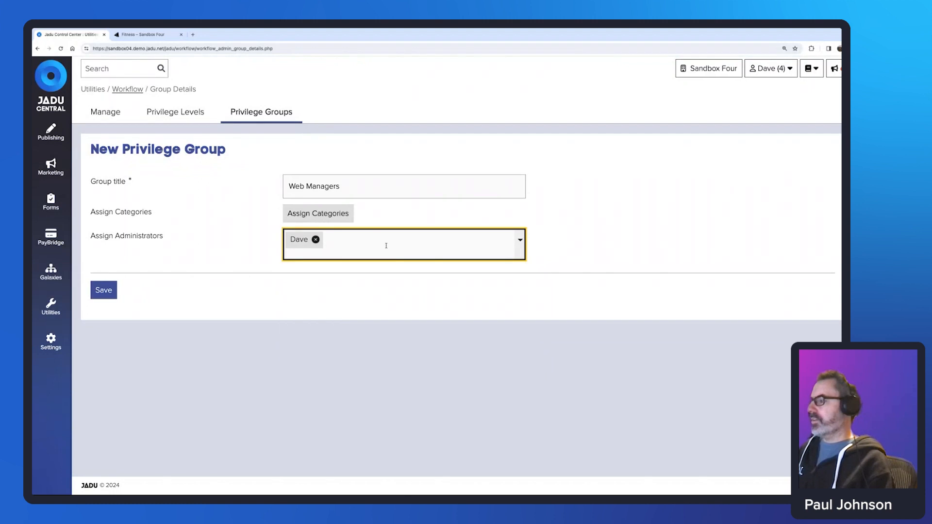
pyautogui.click(385, 245)
pyautogui.scroll(-1, 340, 320)
pyautogui.click(321, 340)
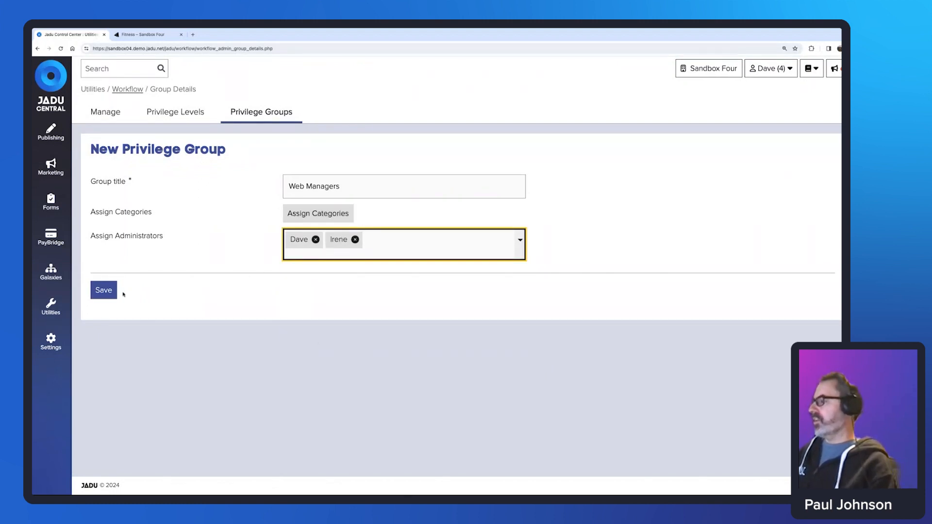
pyautogui.click(103, 291)
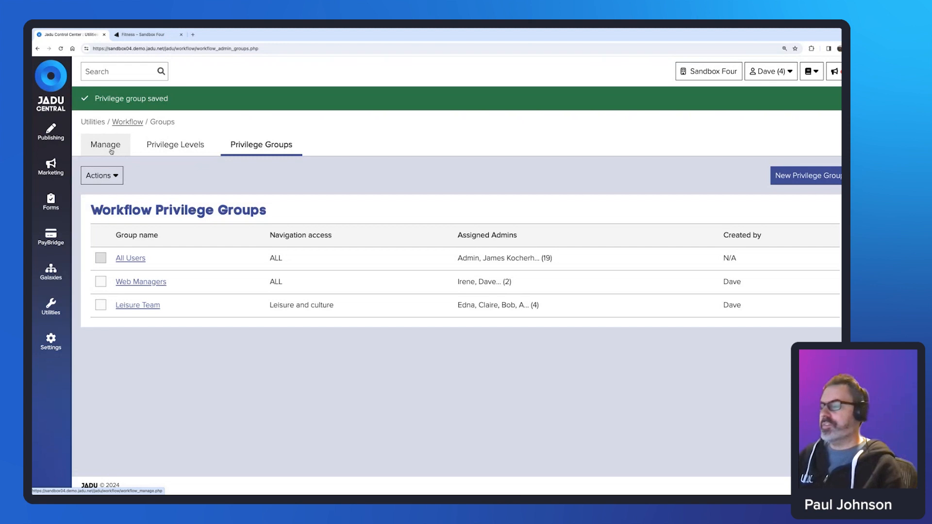
# Scroll the Workflow Privilege Groups list to check All Users, Web Managers and Leisure Team.
pyautogui.scroll(-1, 111, 151)
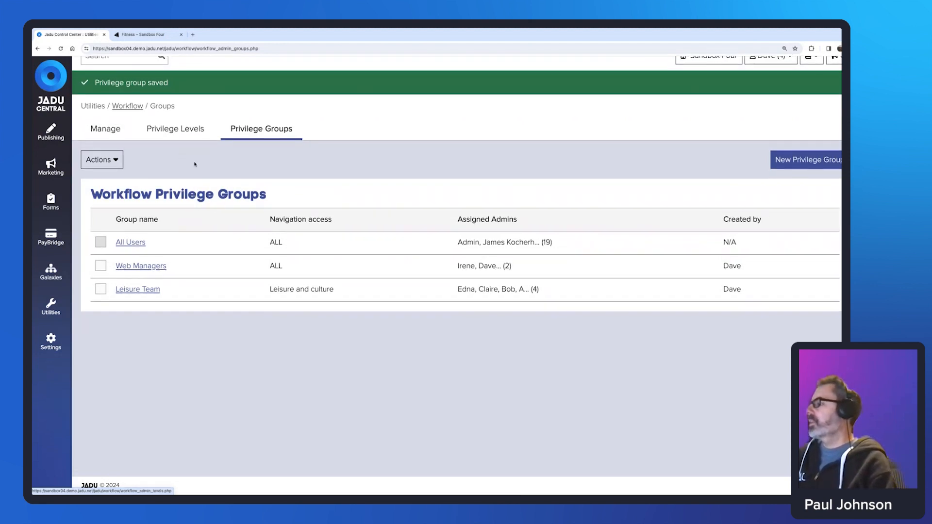
pyautogui.scroll(1, 208, 306)
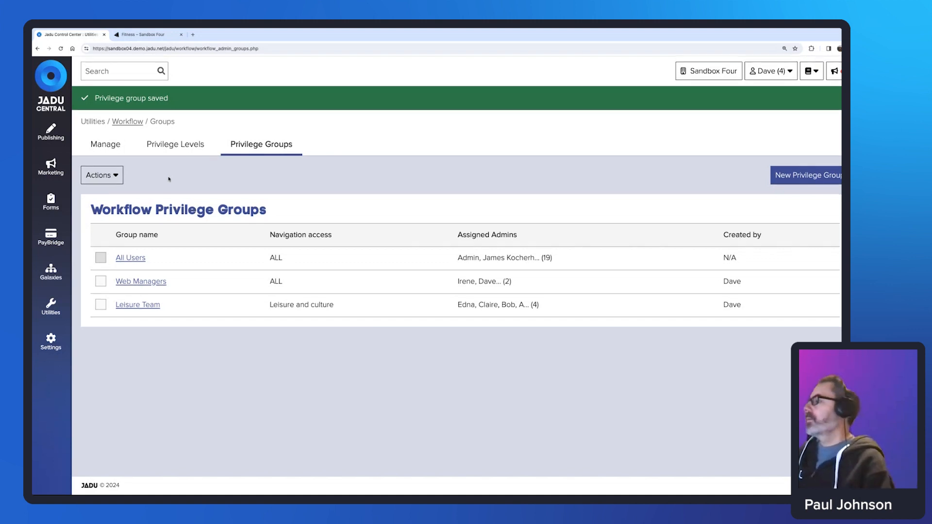
# Enable advanced workflow from the workflow list's Actions menu.
pyautogui.click(105, 148)
pyautogui.scroll(-1, 599, 225)
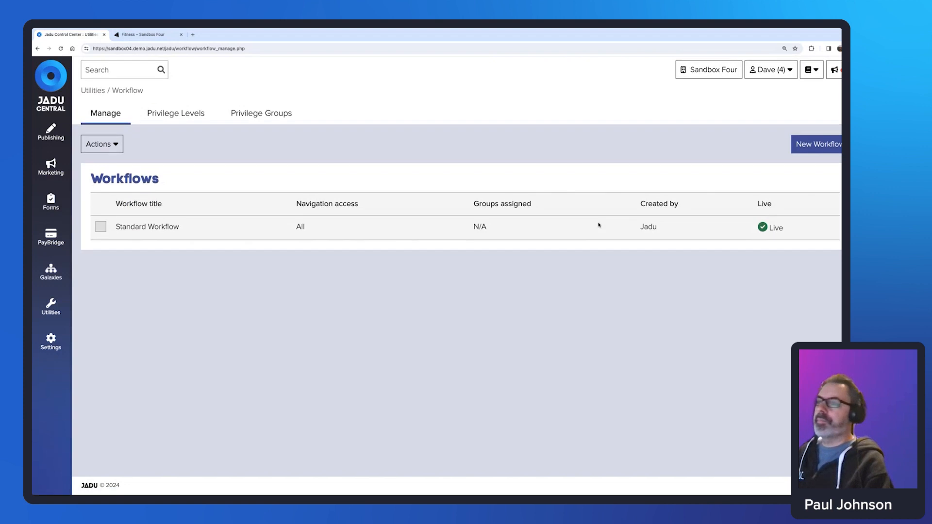
pyautogui.click(120, 142)
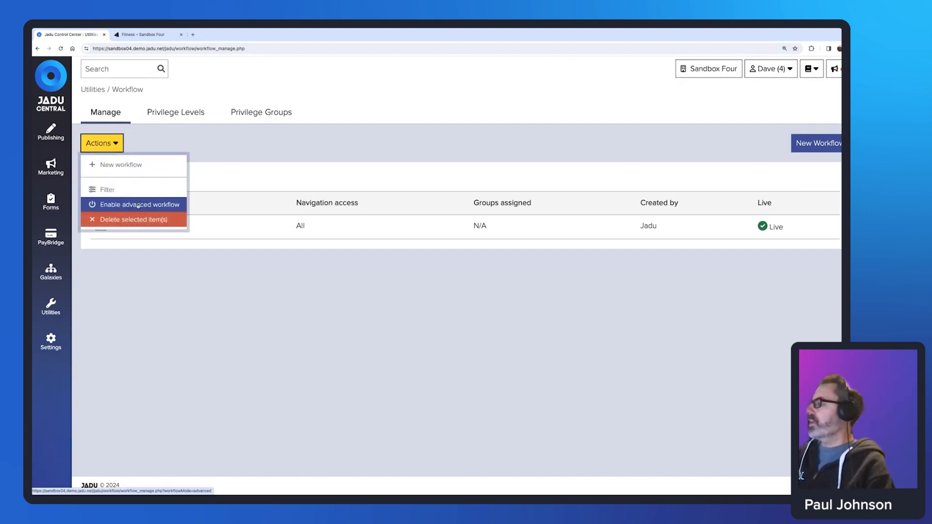
pyautogui.click(139, 204)
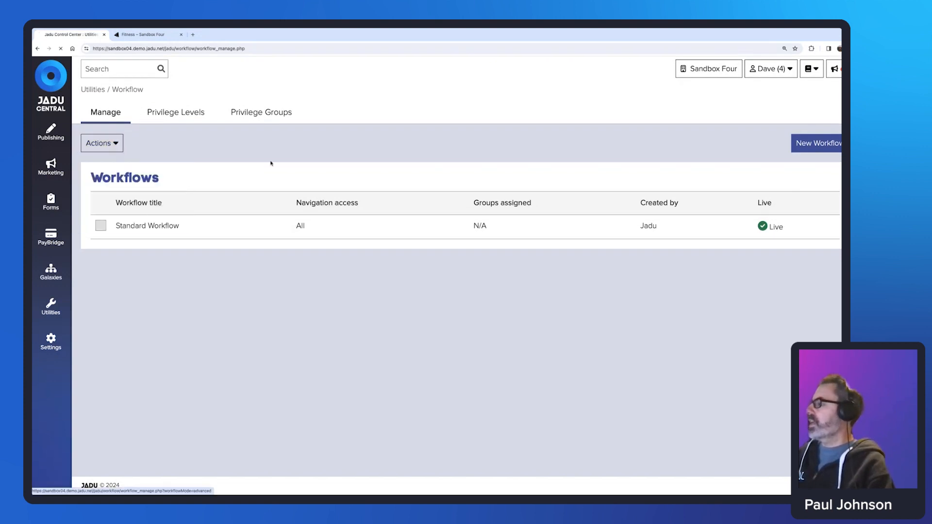
# Create a new workflow named 'Leisure Content'.
pyautogui.click(816, 147)
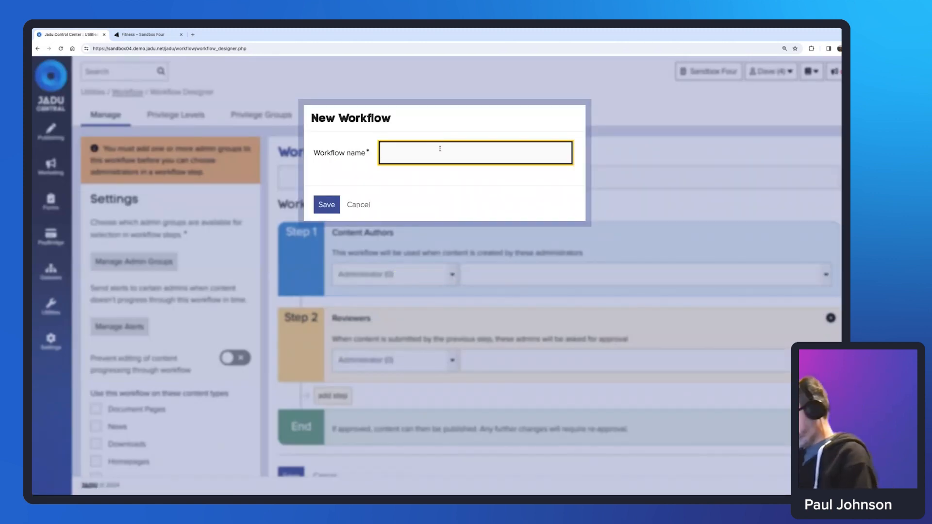
pyautogui.write('Leisur')
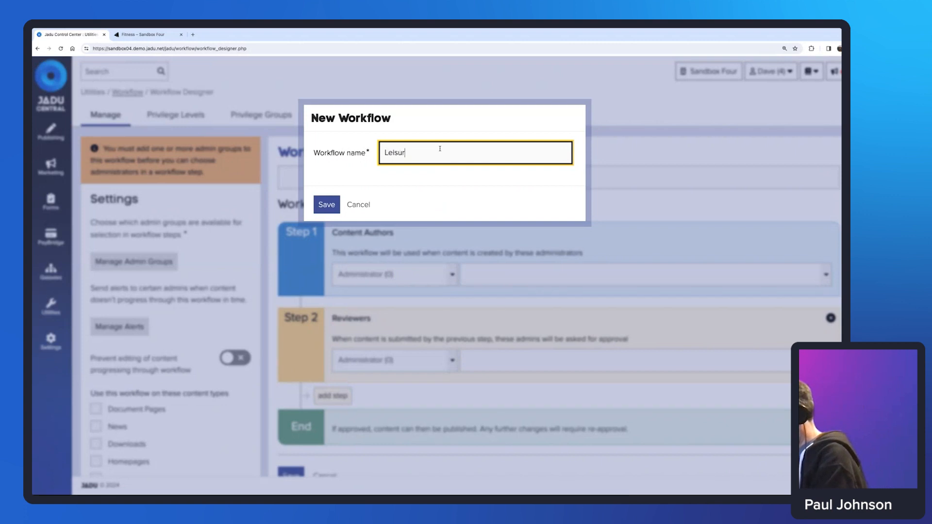
pyautogui.write('e Content')
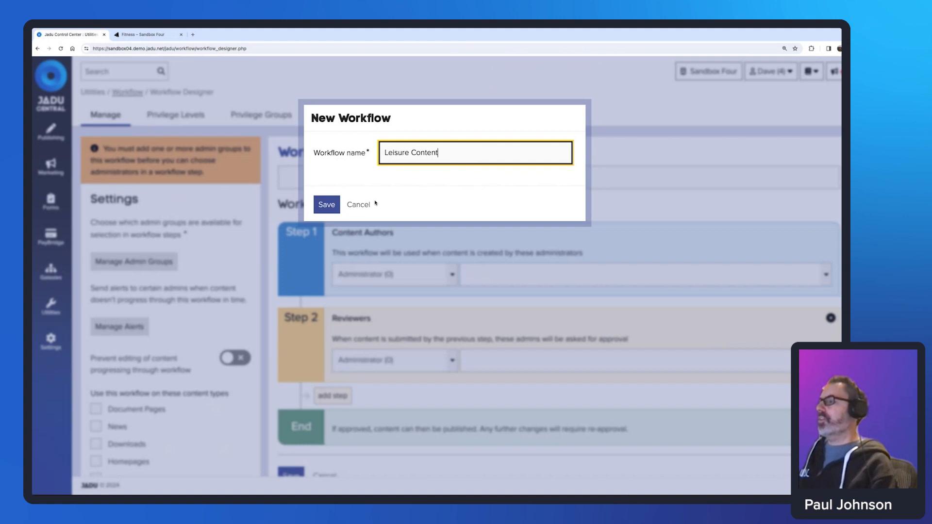
pyautogui.click(327, 205)
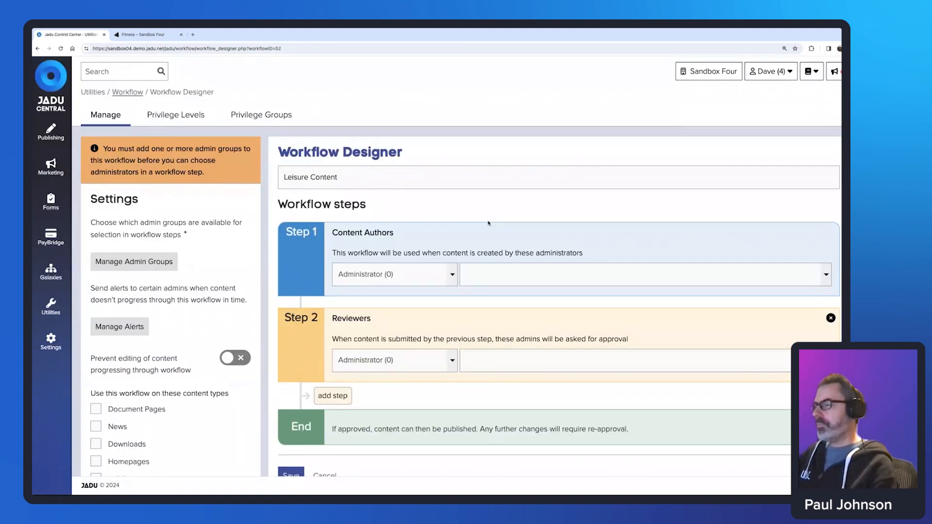
# Assign Web Managers and Leisure Team as the Leisure Content workflow's admin groups.
pyautogui.scroll(-2, 202, 200)
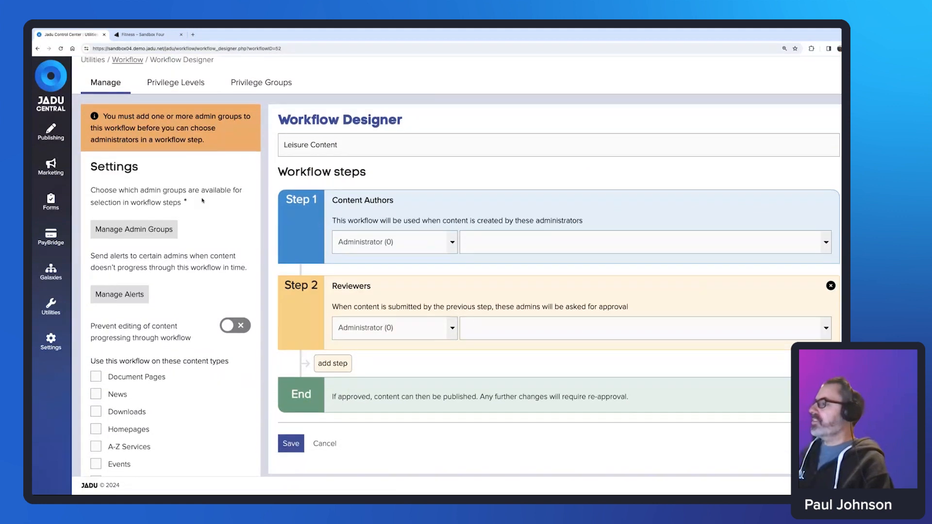
pyautogui.scroll(-1, 202, 200)
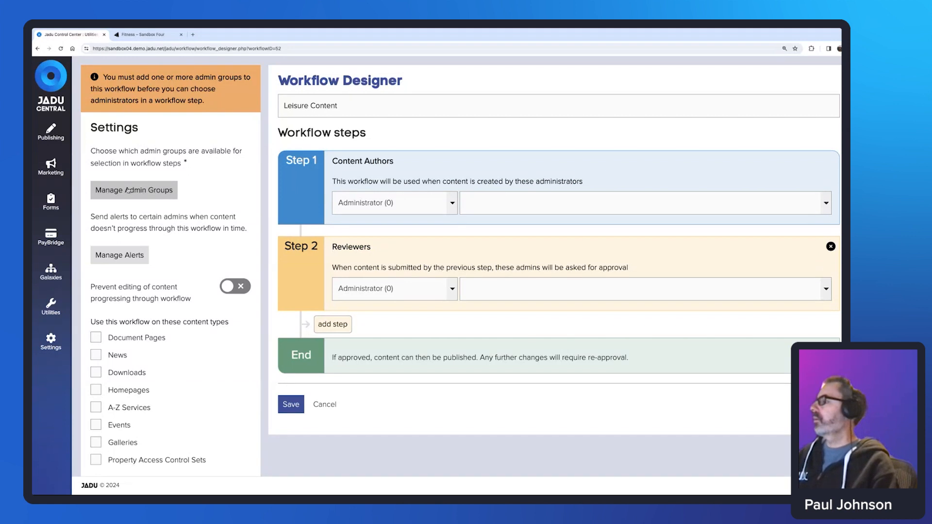
pyautogui.click(133, 192)
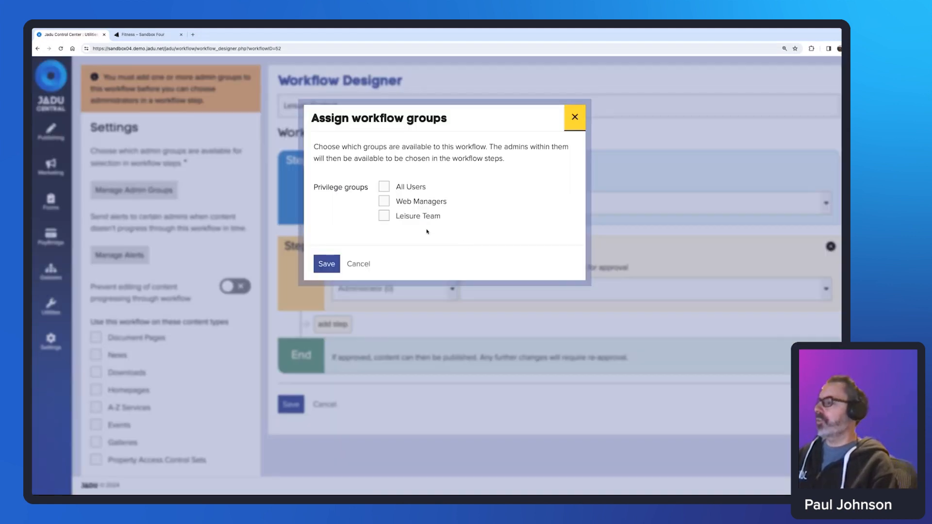
pyautogui.click(383, 202)
pyautogui.click(384, 216)
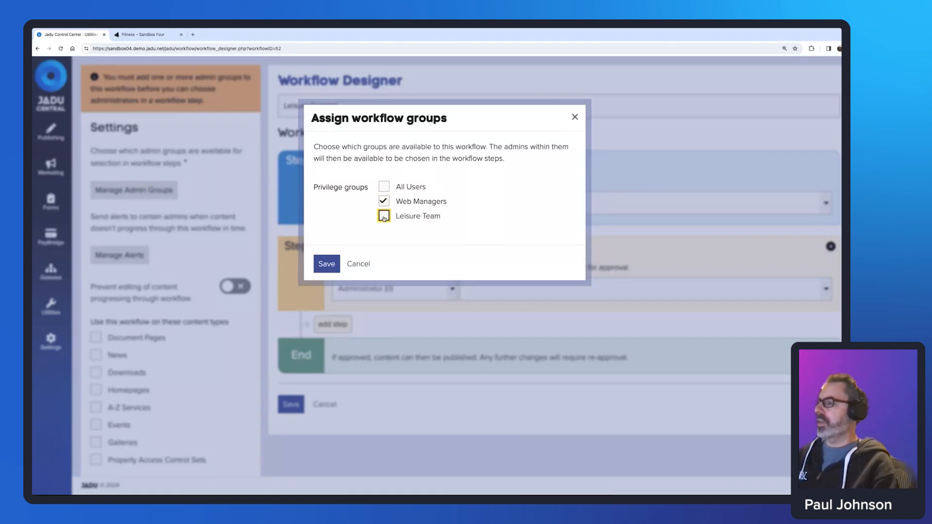
pyautogui.click(327, 264)
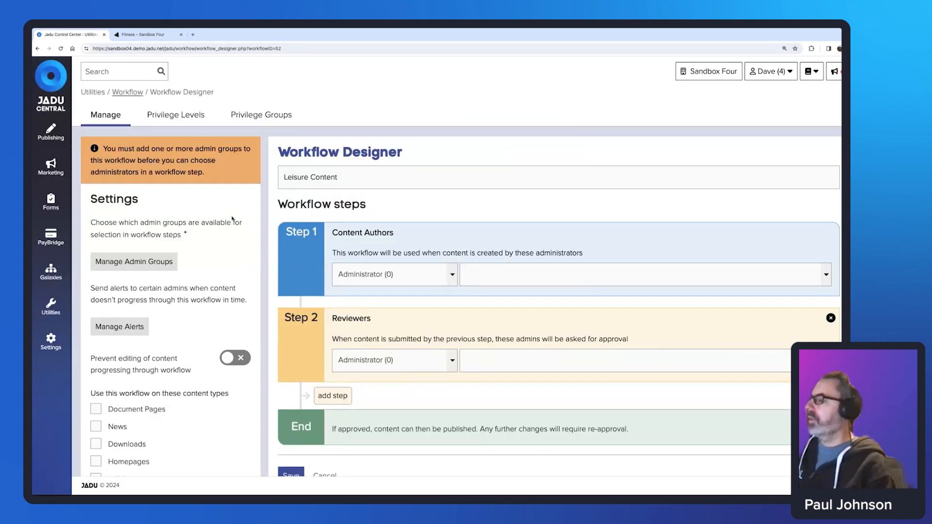
# Add Step 3 to Leisure Content and set its administrator level to Webmaster.
pyautogui.scroll(-1, 186, 246)
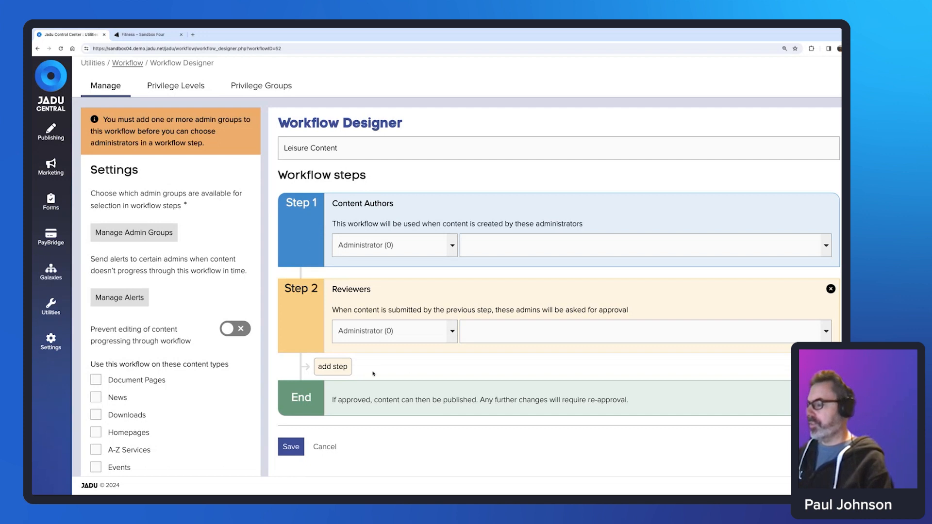
pyautogui.click(339, 370)
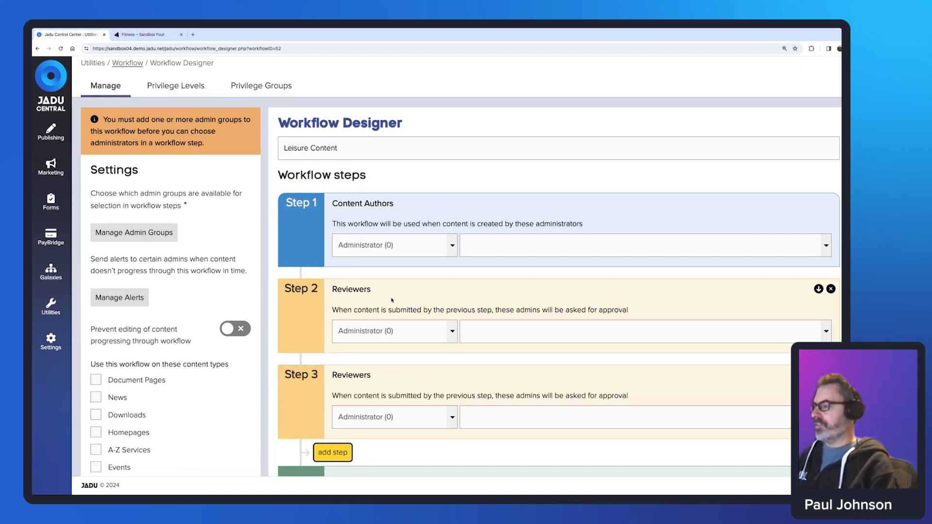
pyautogui.click(452, 416)
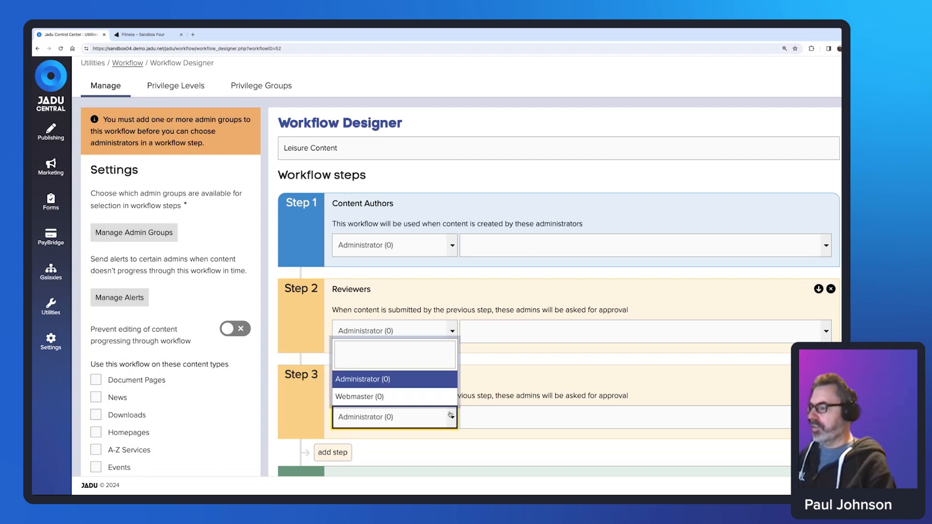
pyautogui.click(408, 402)
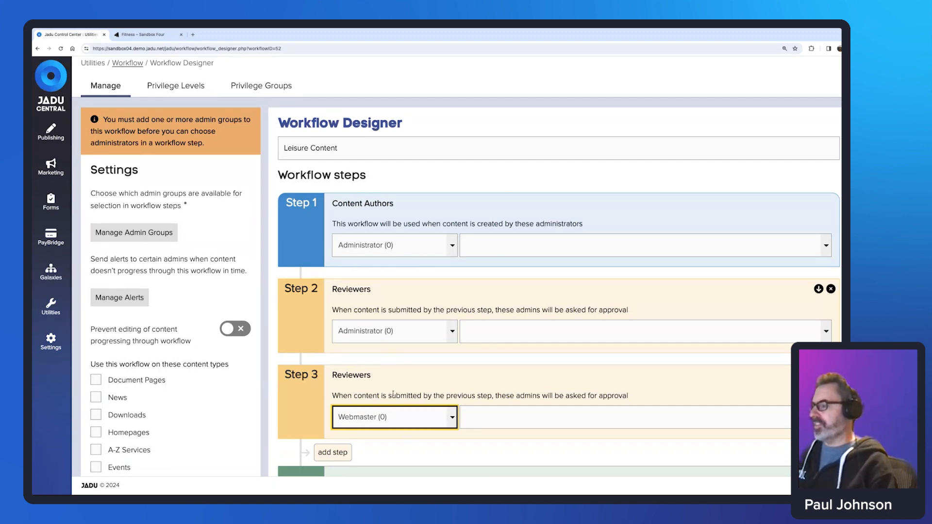
pyautogui.click(491, 243)
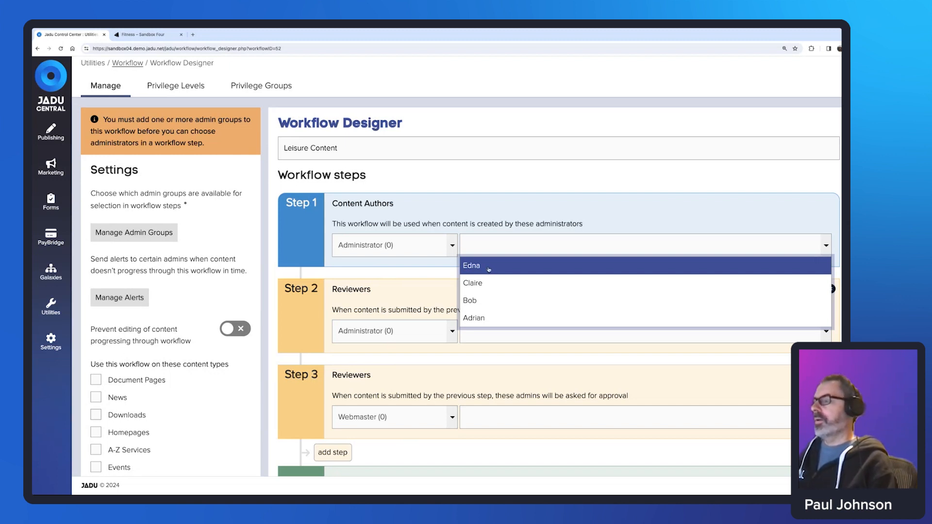
# Assign two content authors to Step 1 and two reviewers to Step 2.
pyautogui.click(487, 270)
pyautogui.click(527, 247)
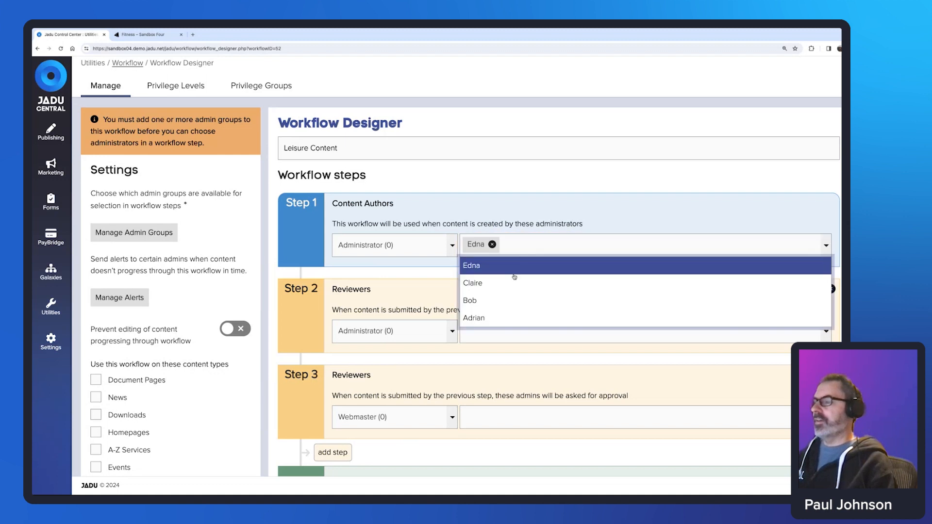
pyautogui.click(501, 317)
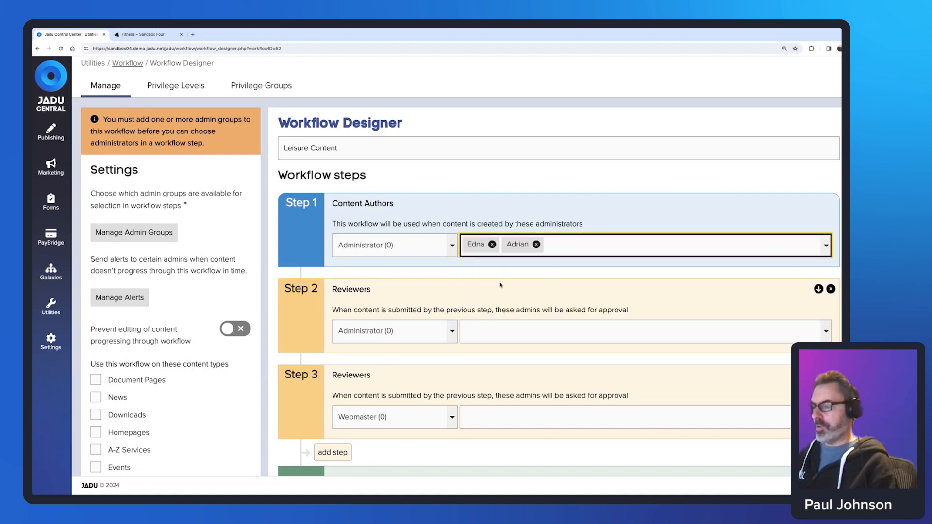
pyautogui.click(506, 330)
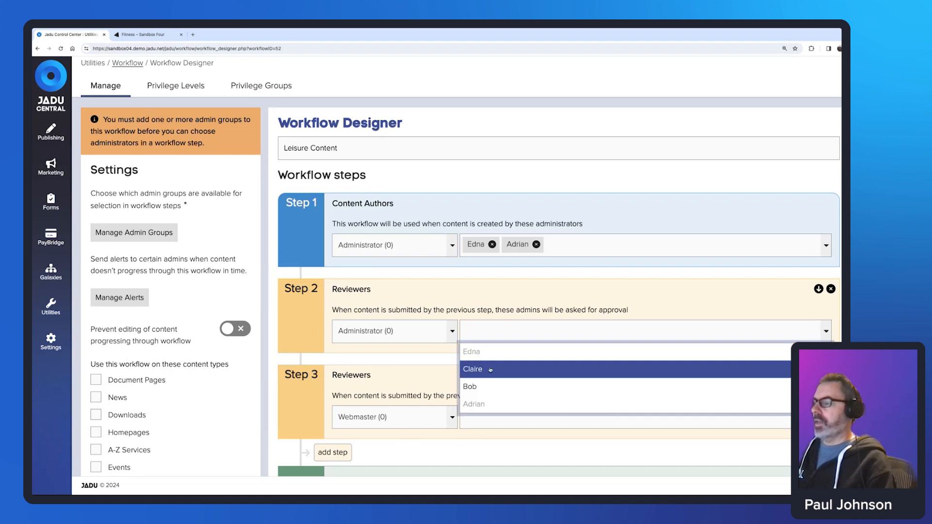
pyautogui.click(487, 375)
pyautogui.click(557, 333)
pyautogui.click(505, 396)
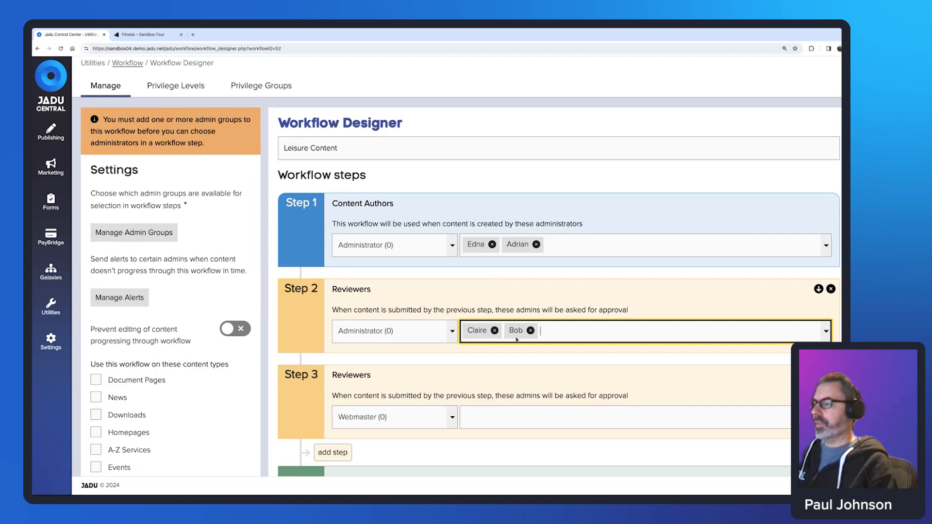
# Assign two reviewers to Step 3 of the workflow.
pyautogui.click(499, 416)
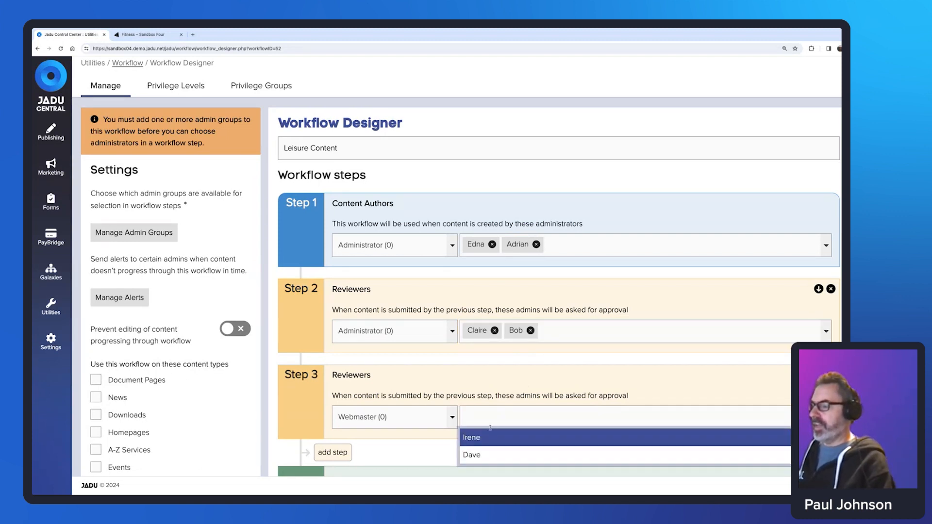
pyautogui.click(488, 438)
pyautogui.click(531, 416)
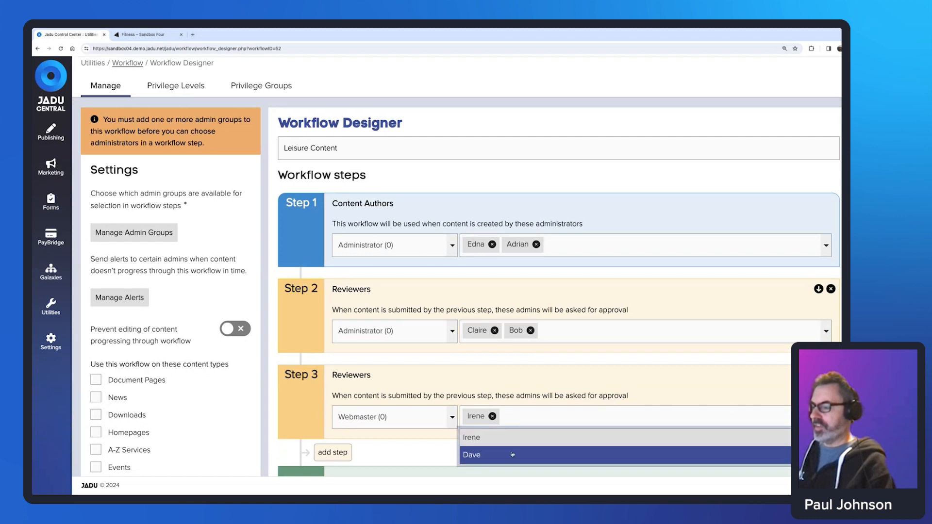
pyautogui.click(485, 453)
pyautogui.scroll(-1, 642, 166)
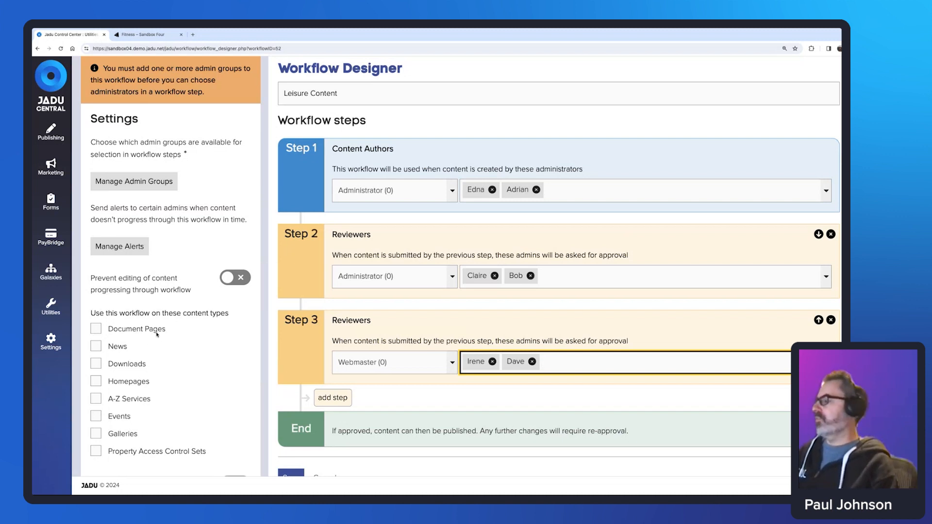
# Apply the Leisure Content workflow to Document Pages and Downloads, save its steps, and open Manage Alerts.
pyautogui.click(95, 330)
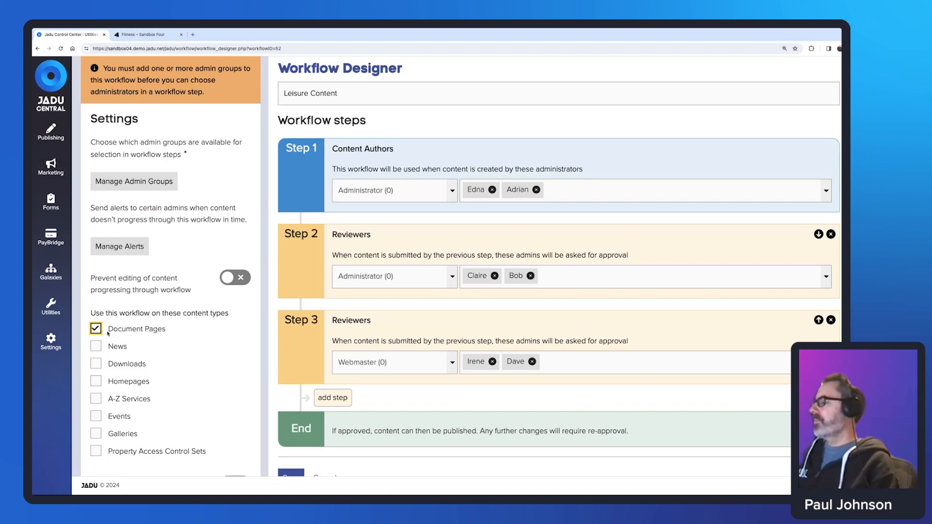
pyautogui.click(96, 364)
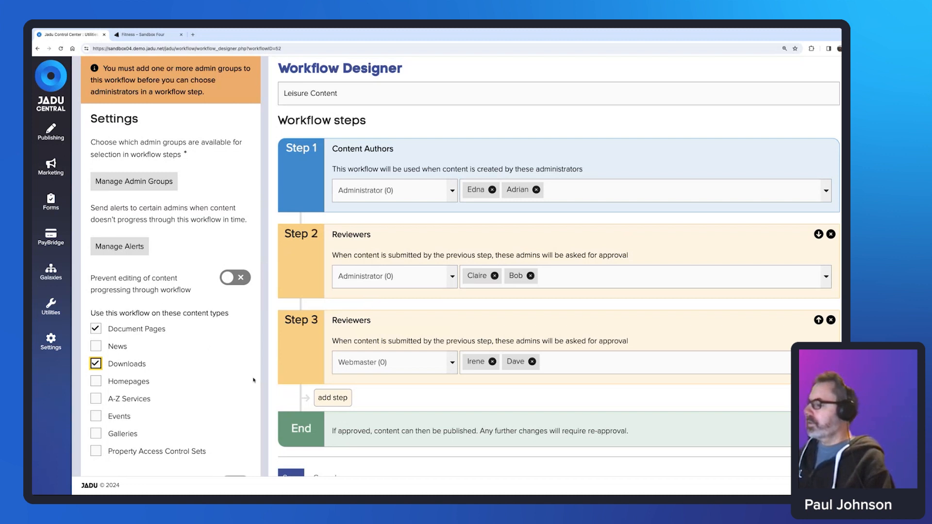
pyautogui.scroll(-1, 291, 437)
pyautogui.click(290, 454)
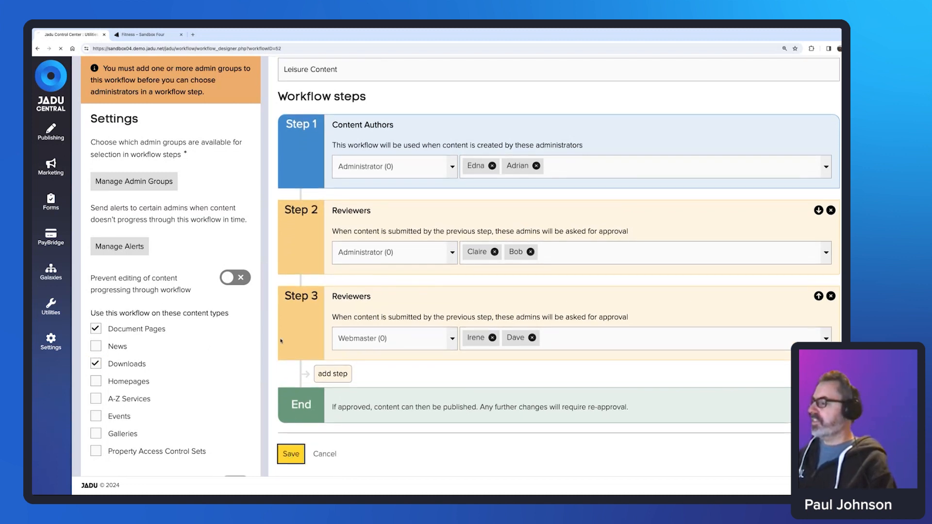
pyautogui.scroll(-2, 229, 224)
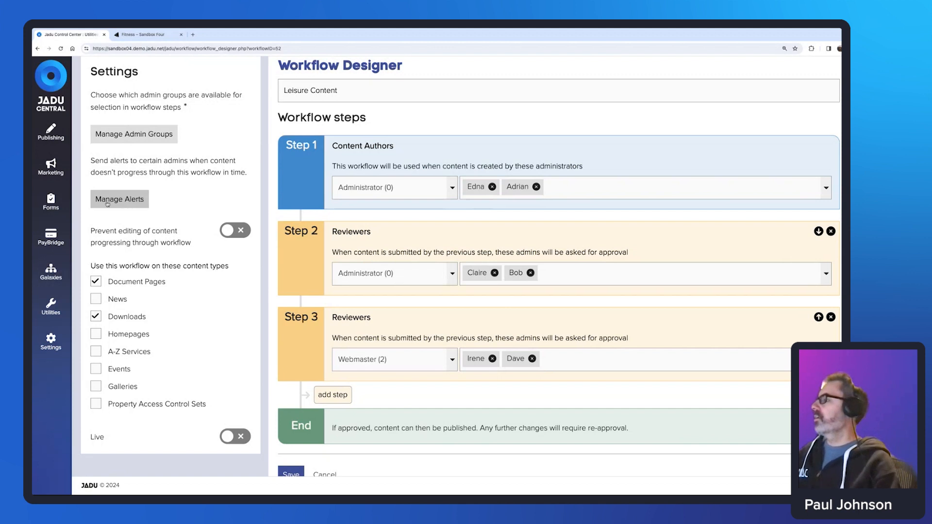
pyautogui.click(118, 200)
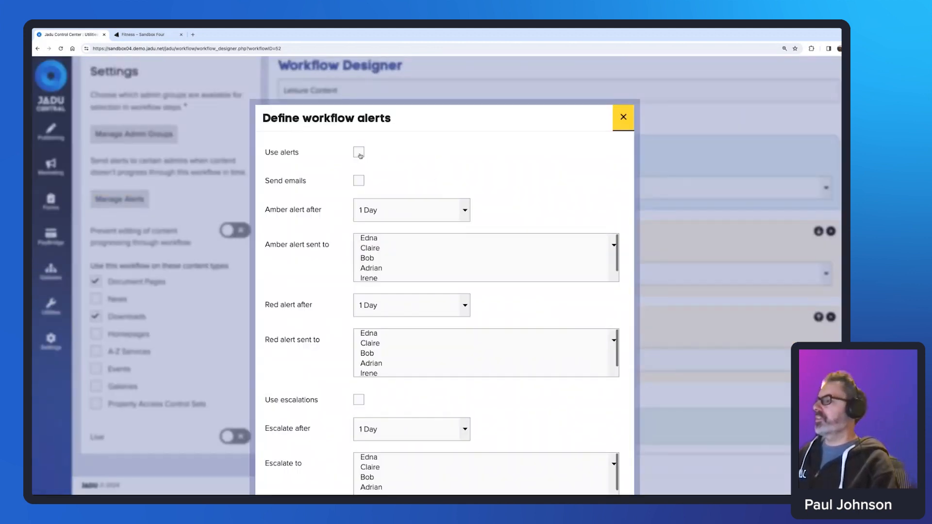
# Turn on emailed alerts, with amber alerts after 1 Day going to five admins.
pyautogui.click(358, 153)
pyautogui.click(359, 181)
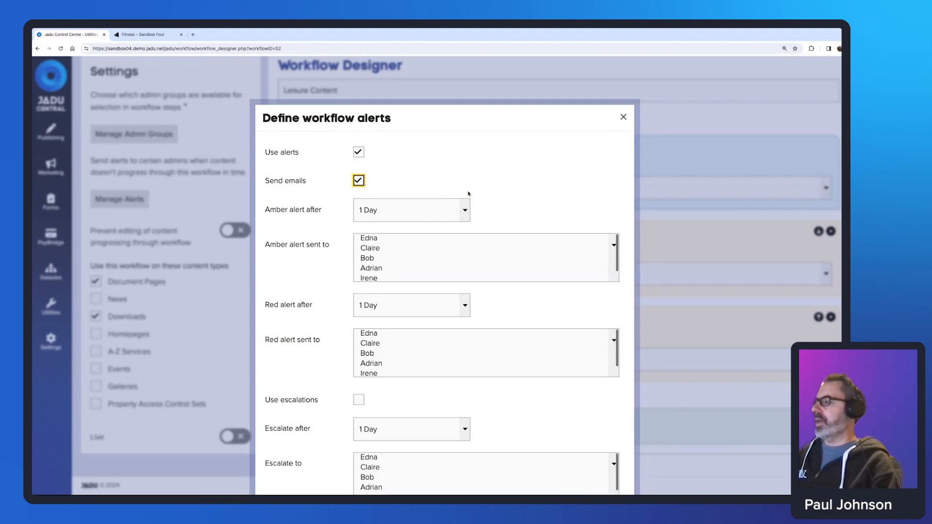
pyautogui.scroll(-1, 495, 197)
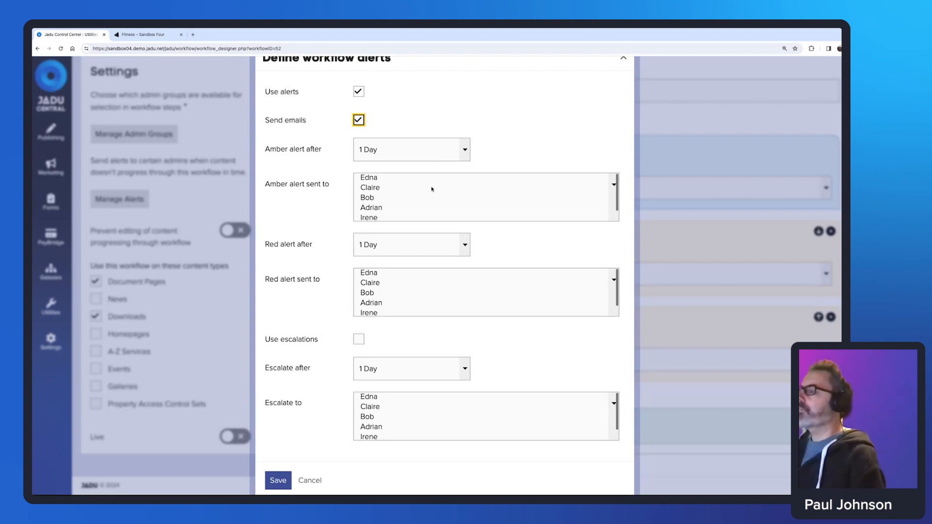
pyautogui.click(375, 179)
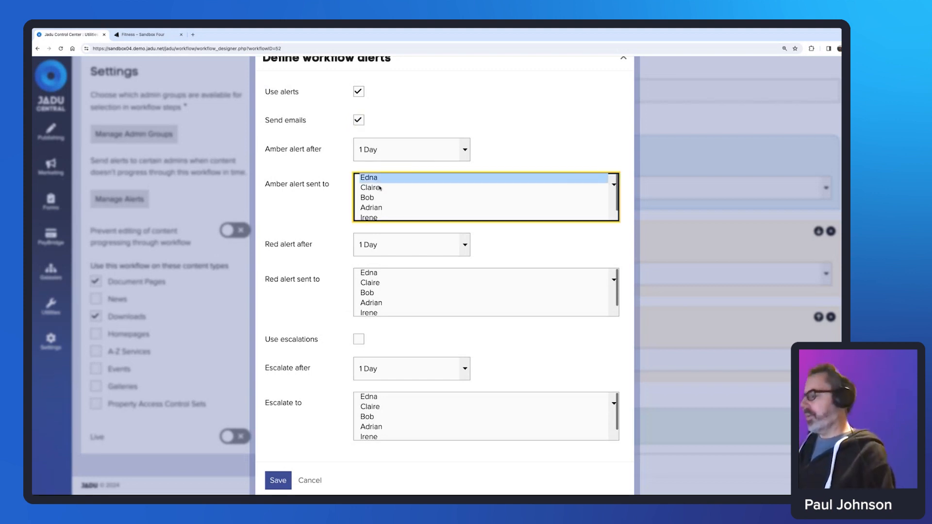
pyautogui.keyDown('ctrl'); pyautogui.click(377, 189); pyautogui.keyUp('ctrl')
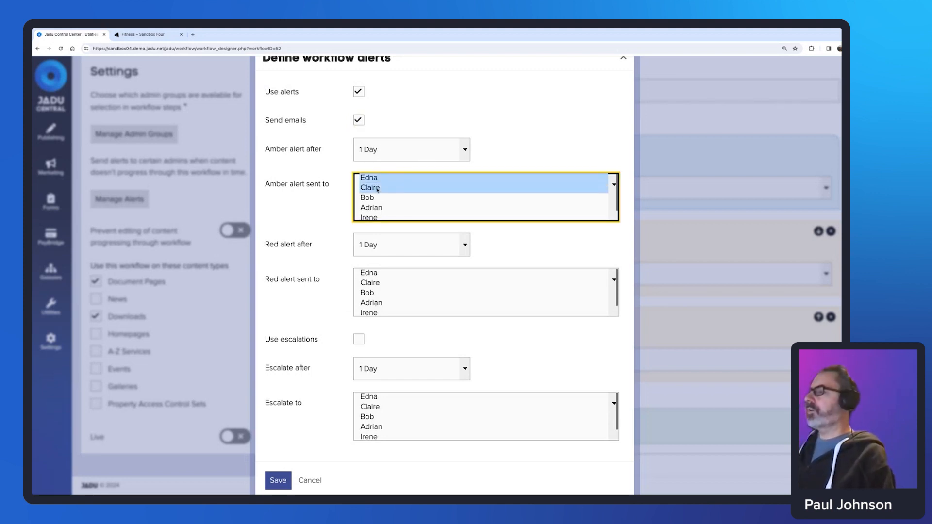
pyautogui.moveTo(370, 197); pyautogui.dragTo(416, 200)
pyautogui.scroll(1, 427, 204)
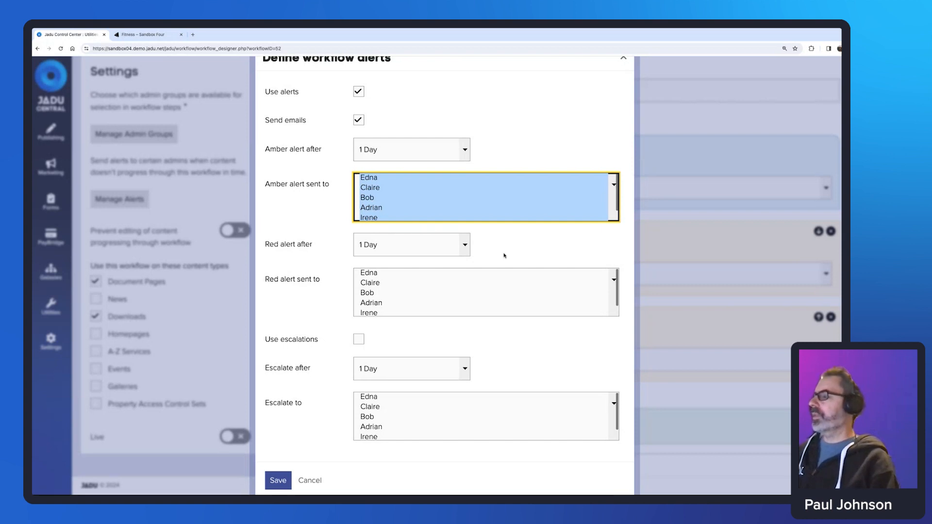
# Set red alerts to fire after 2 Days to the two Step 3 reviewers.
pyautogui.click(465, 249)
pyautogui.click(465, 257)
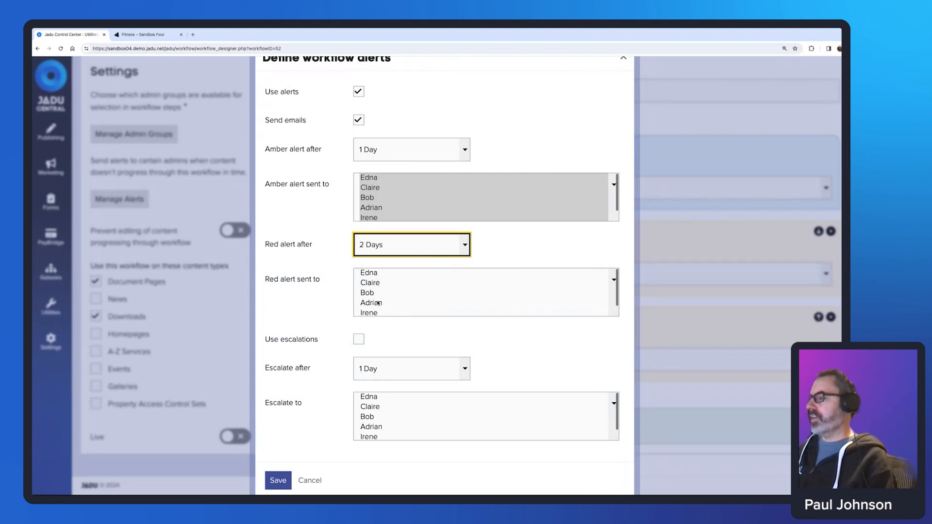
pyautogui.scroll(-1, 382, 301)
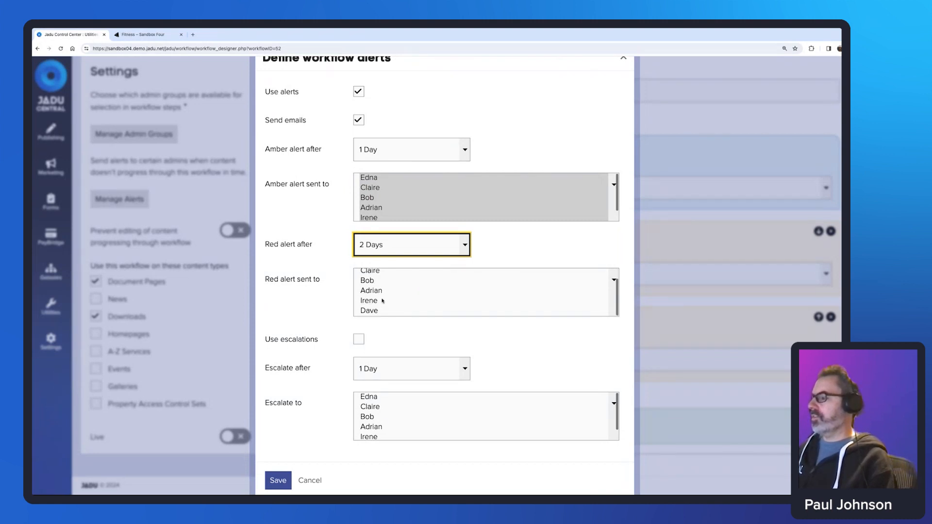
pyautogui.click(382, 302)
pyautogui.keyDown('shift'); pyautogui.click(379, 310); pyautogui.keyUp('shift')
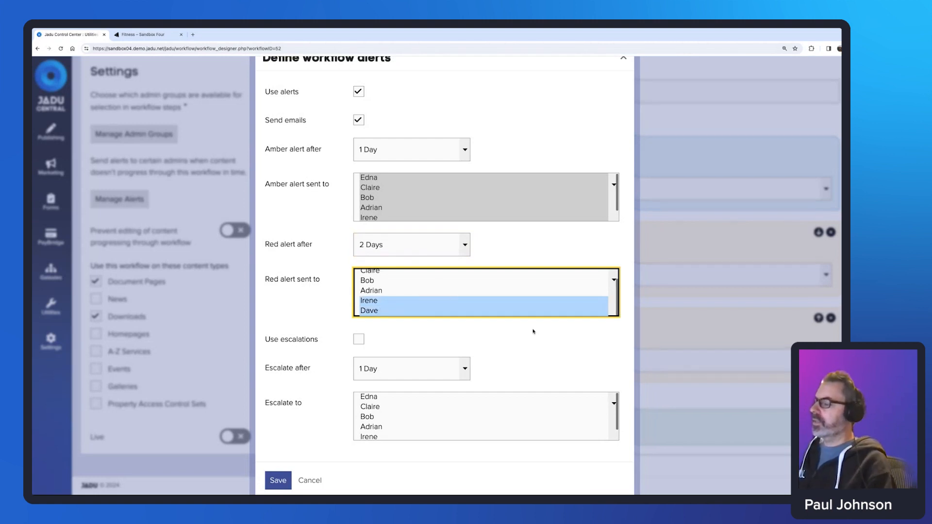
pyautogui.scroll(-1, 533, 331)
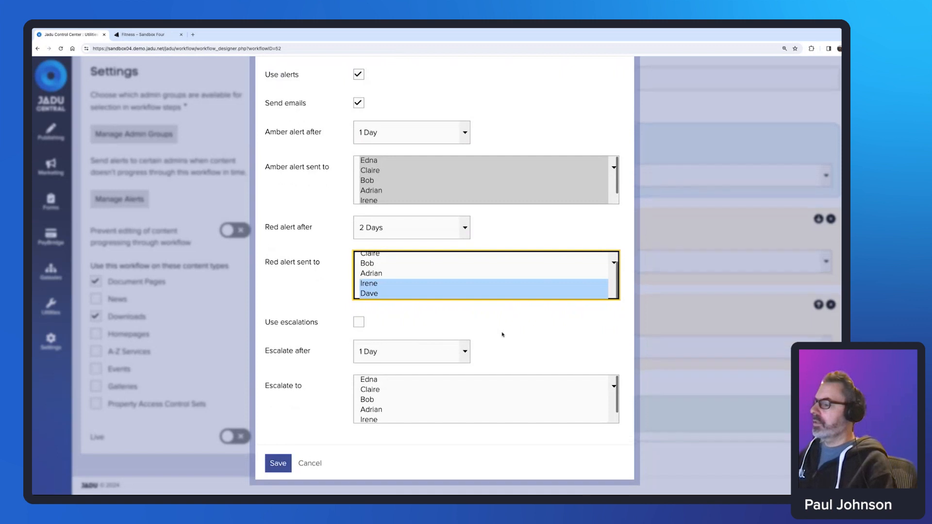
pyautogui.scroll(1, 383, 334)
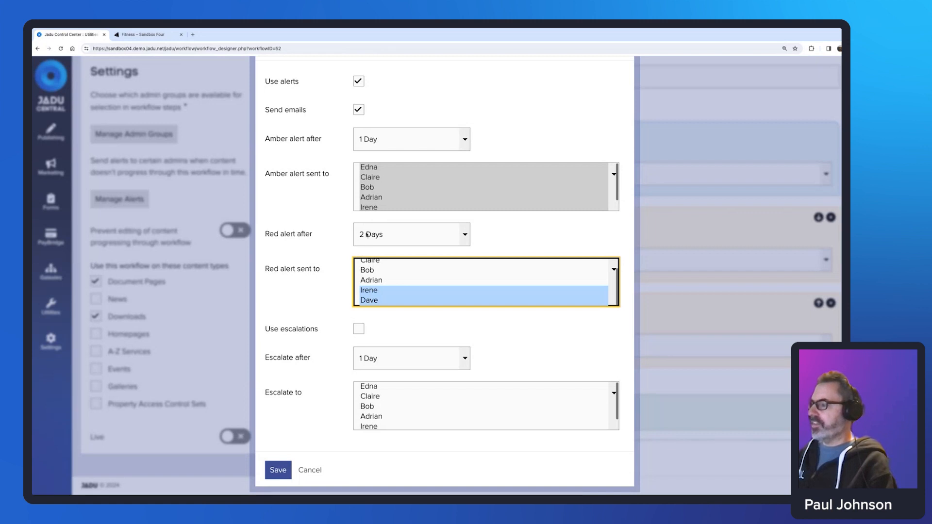
# Enable escalations after 3 Days to the two Step 3 reviewers.
pyautogui.click(360, 331)
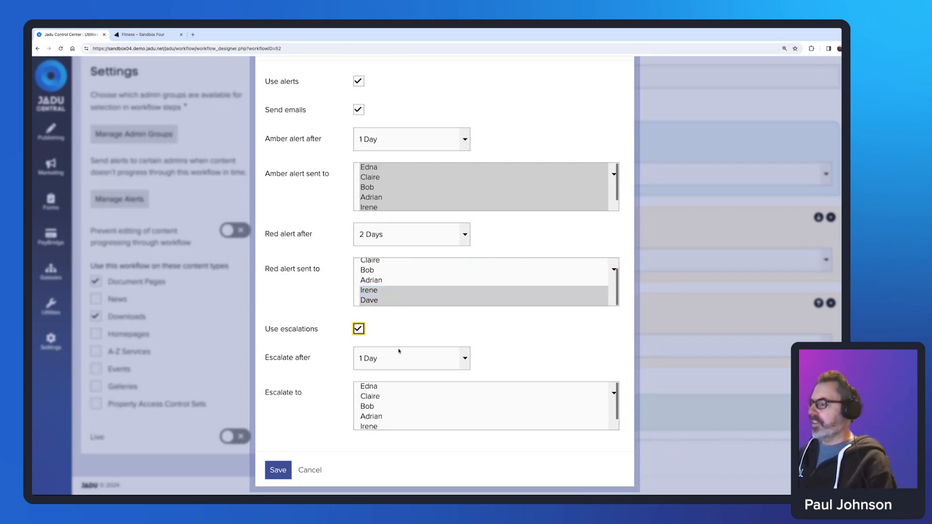
pyautogui.click(465, 365)
pyautogui.click(422, 382)
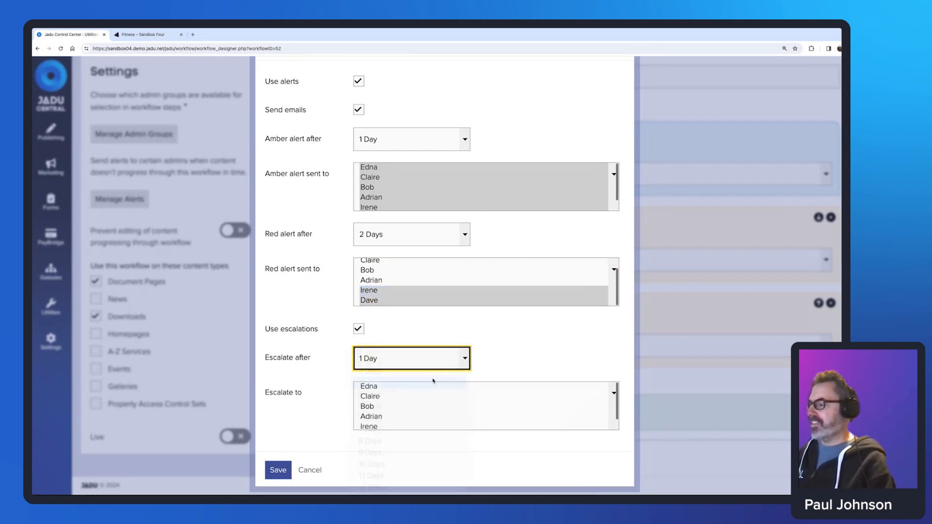
pyautogui.scroll(-1, 399, 421)
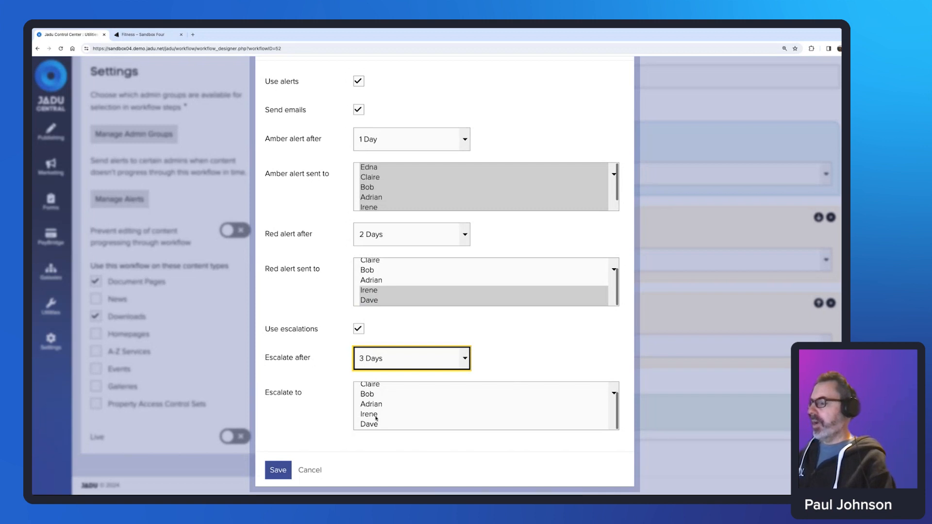
pyautogui.click(376, 415)
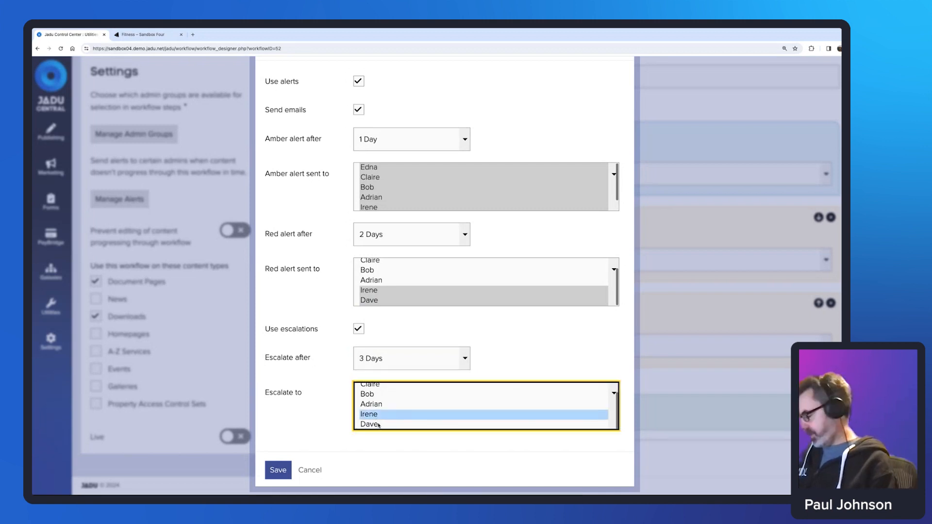
pyautogui.keyDown('ctrl'); pyautogui.click(380, 425); pyautogui.keyUp('ctrl')
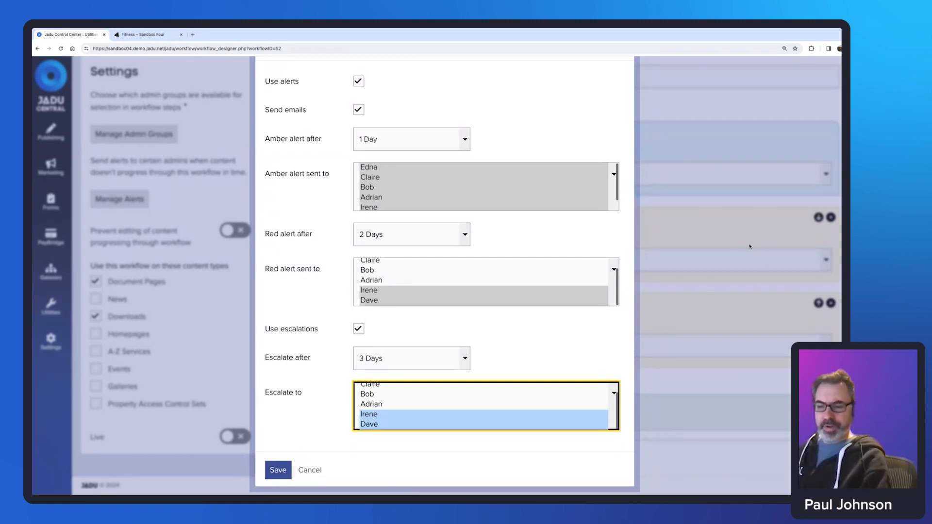
pyautogui.scroll(1, 678, 360)
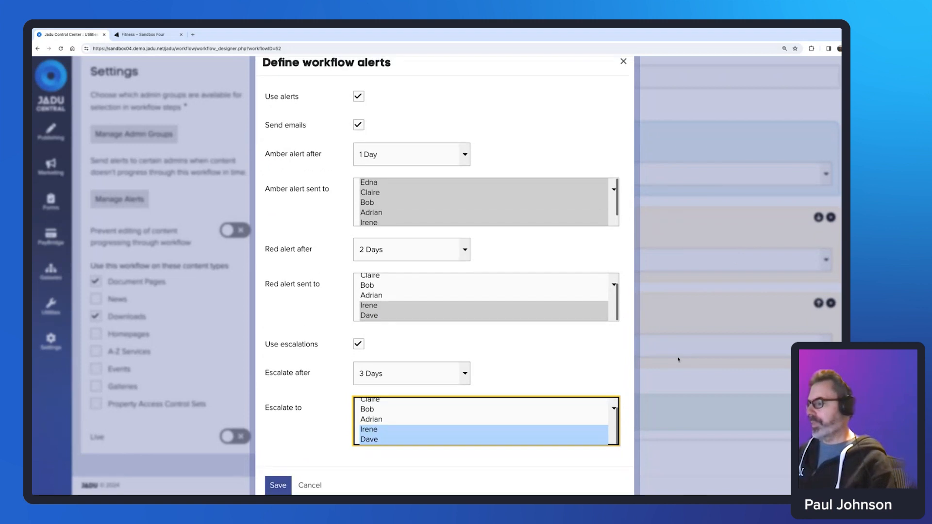
pyautogui.scroll(-1, 291, 418)
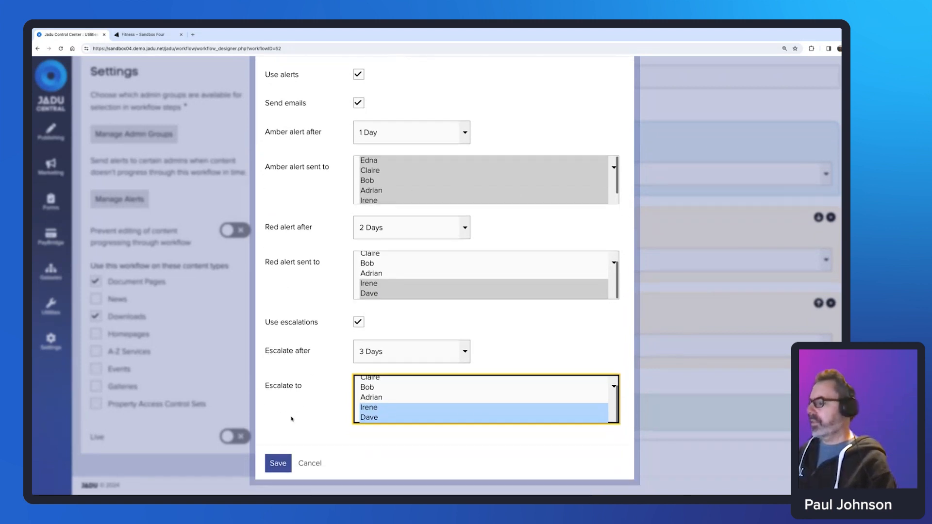
# Save the alert settings and leave Prevent editing during the workflow switched off.
pyautogui.click(280, 463)
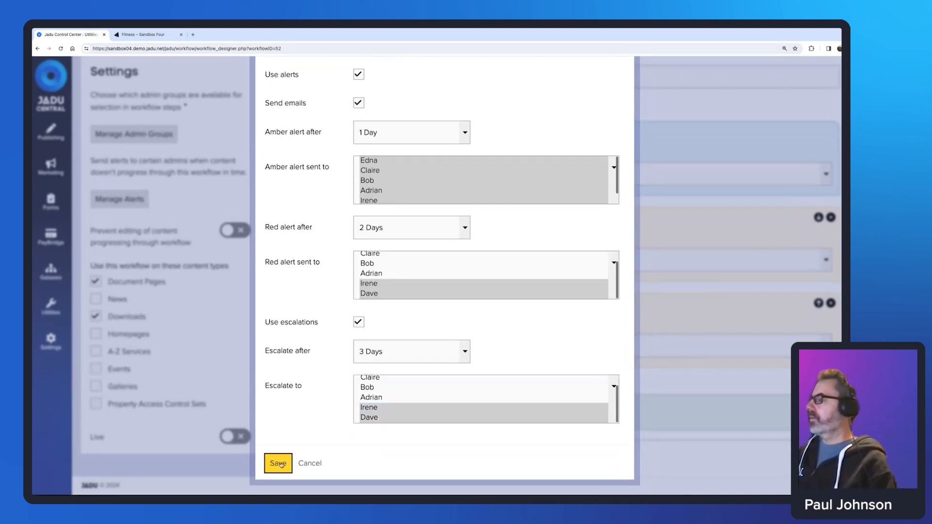
pyautogui.click(92, 231)
pyautogui.moveTo(92, 232); pyautogui.dragTo(191, 248)
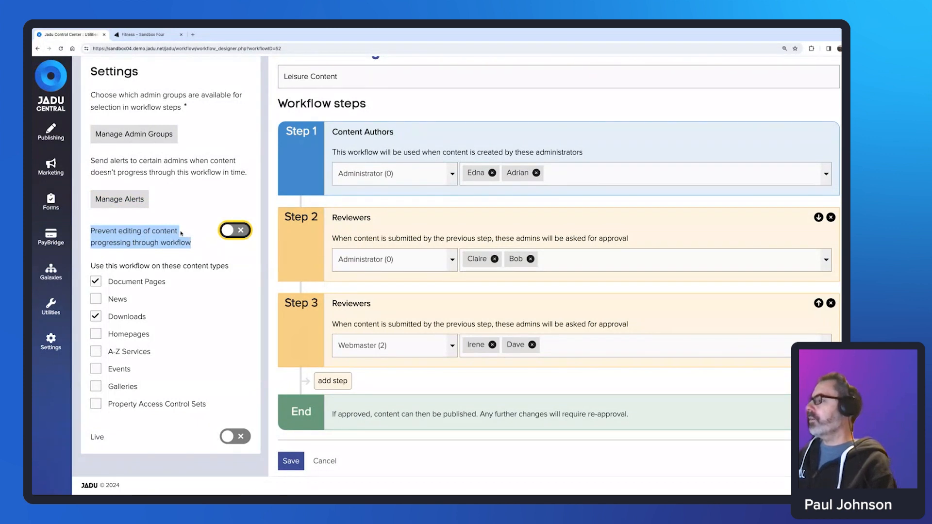
pyautogui.click(181, 234)
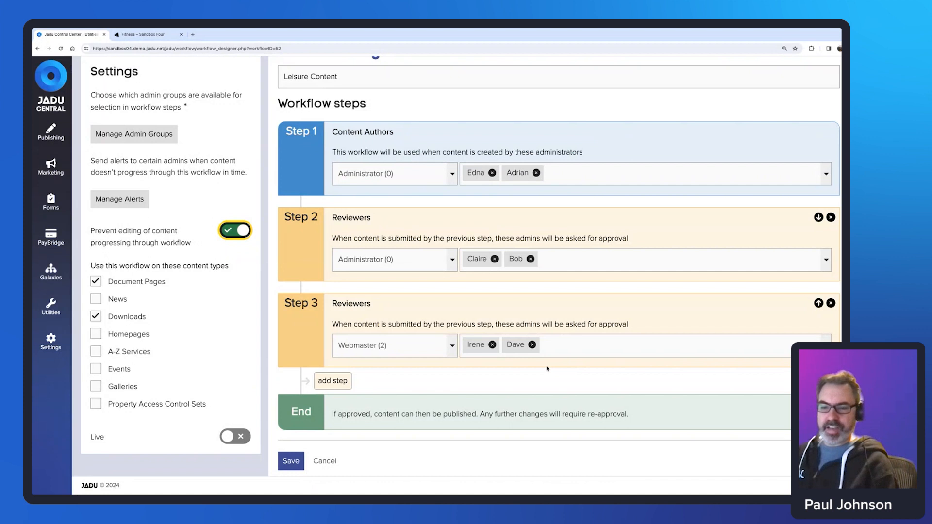
pyautogui.click(229, 233)
pyautogui.click(228, 234)
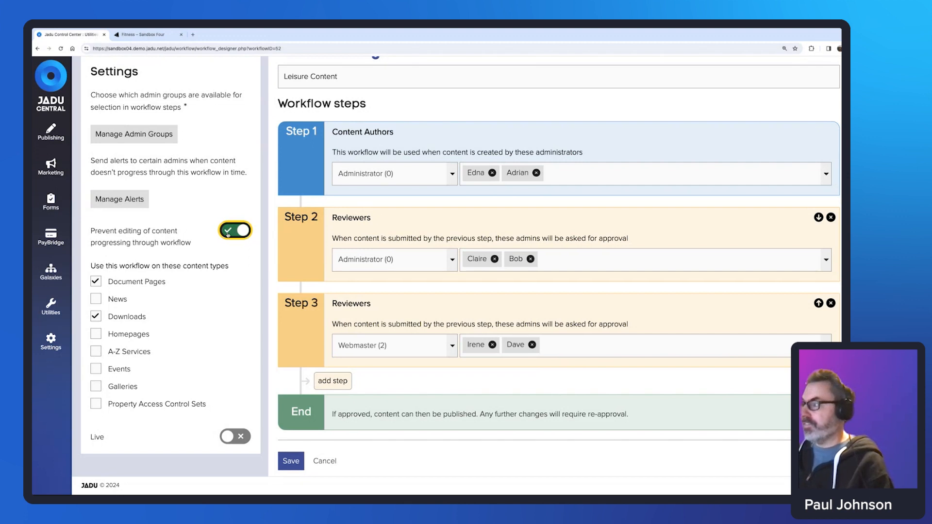
pyautogui.click(228, 234)
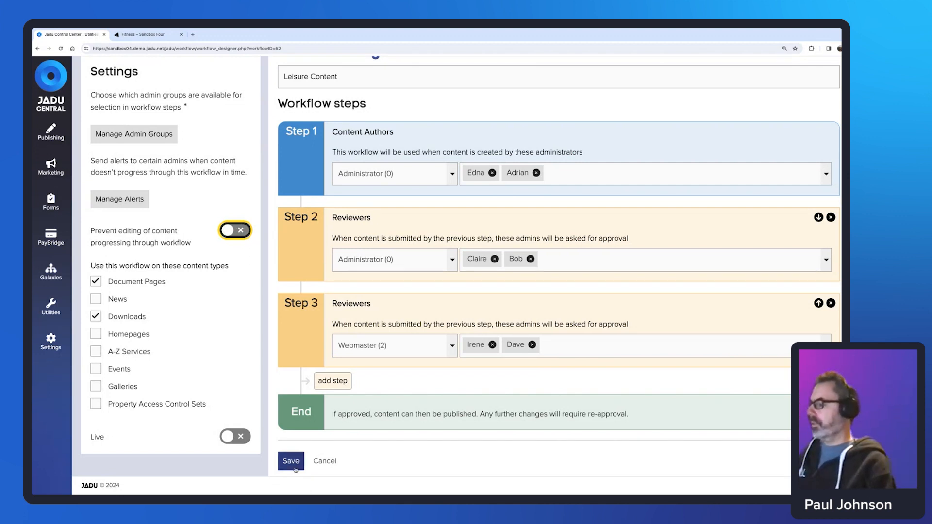
# Switch the Leisure Content workflow to Live and save it.
pyautogui.doubleClick(100, 437)
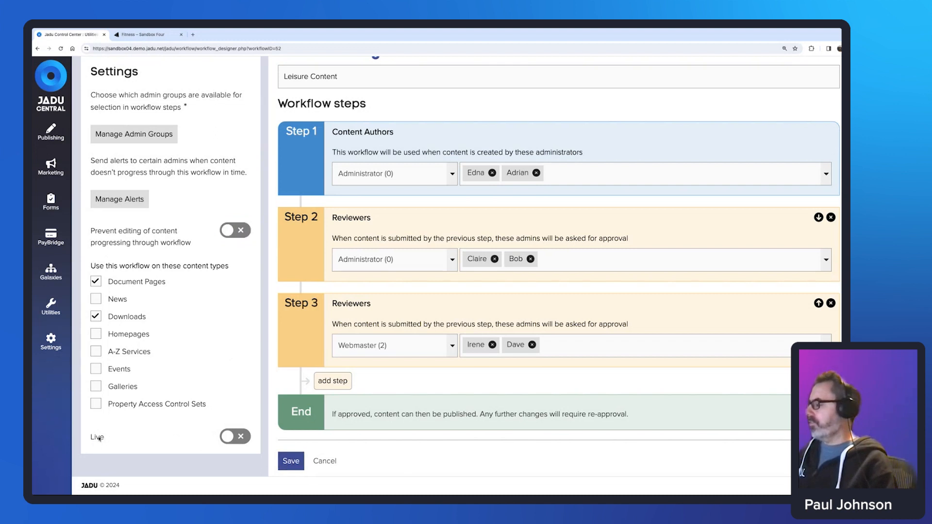
pyautogui.click(227, 442)
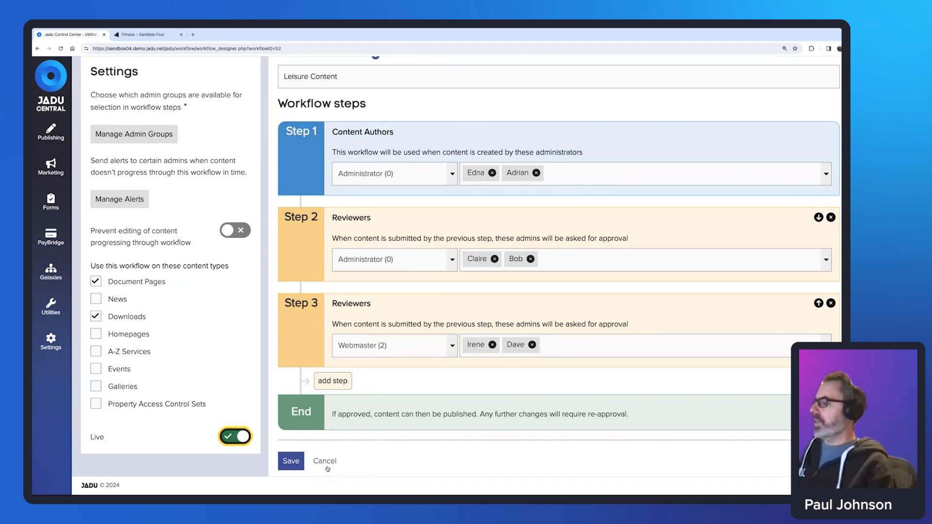
pyautogui.click(291, 461)
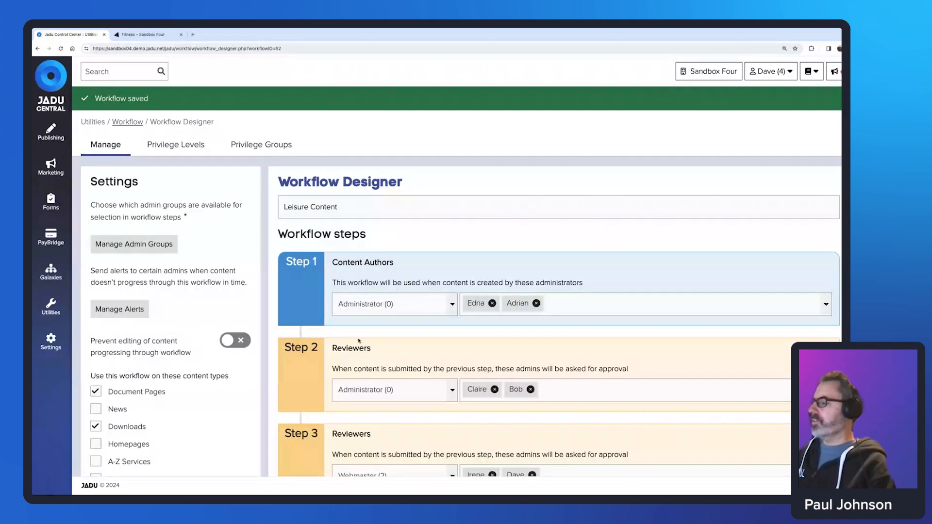
# Scroll the saved workflow, then move to the author's session showing Cycling and fitness pending approval.
pyautogui.scroll(-2, 430, 319)
pyautogui.scroll(-2, 430, 319)
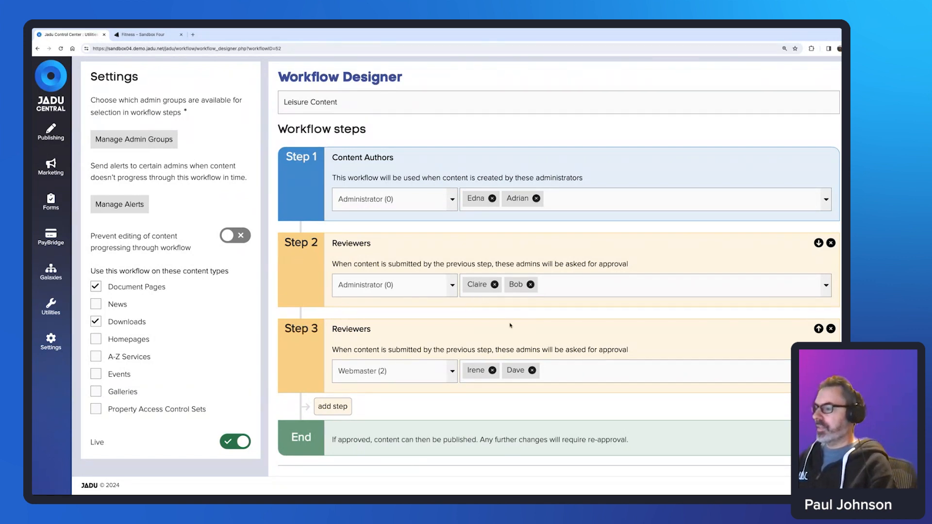
pyautogui.scroll(-1, 450, 326)
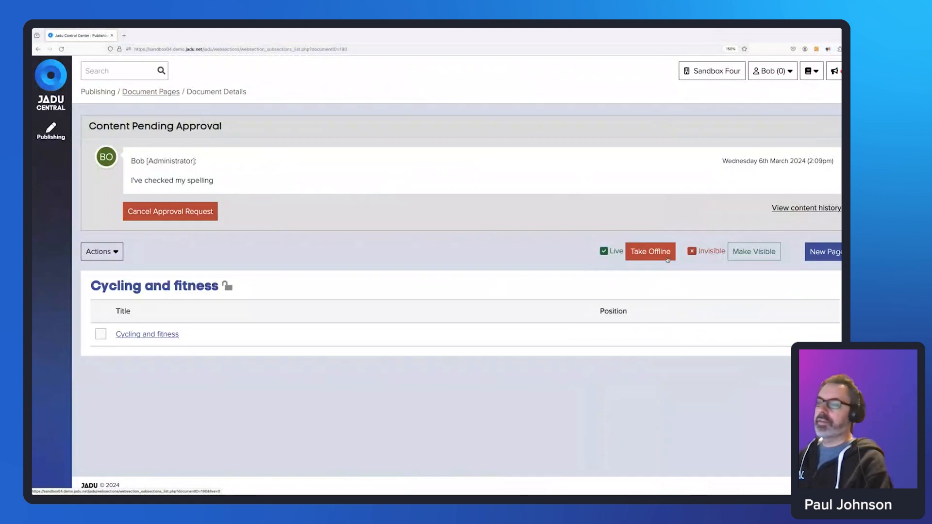
# Return to Document Pages and reopen Cycling and fitness, now live with no pending approval.
pyautogui.click(151, 91)
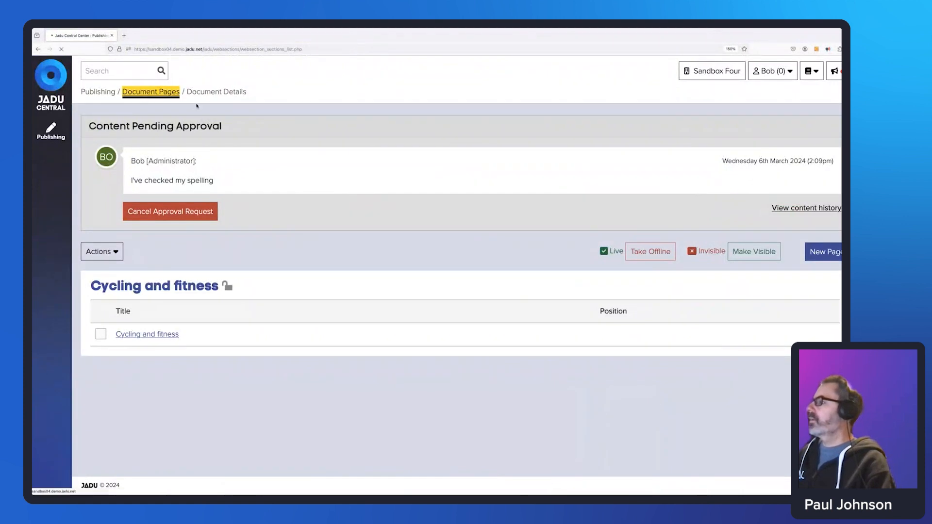
pyautogui.click(148, 205)
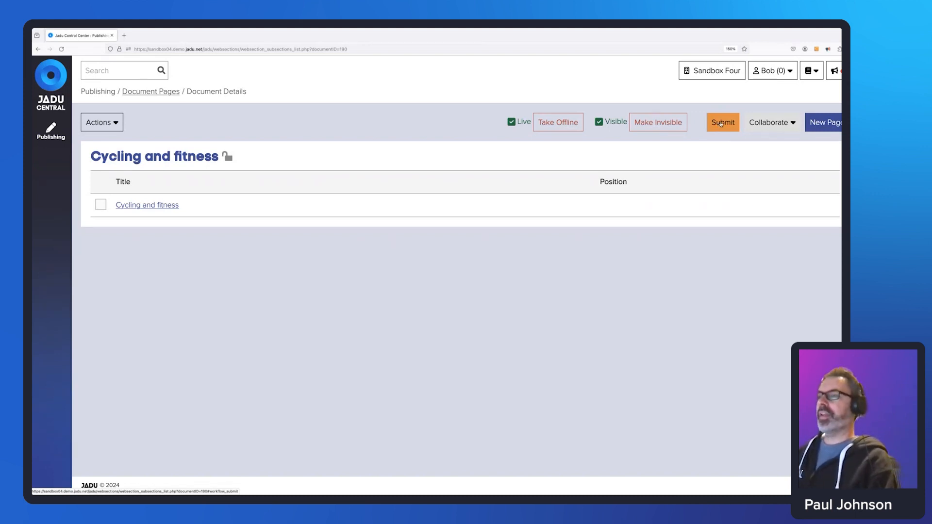
pyautogui.click(721, 123)
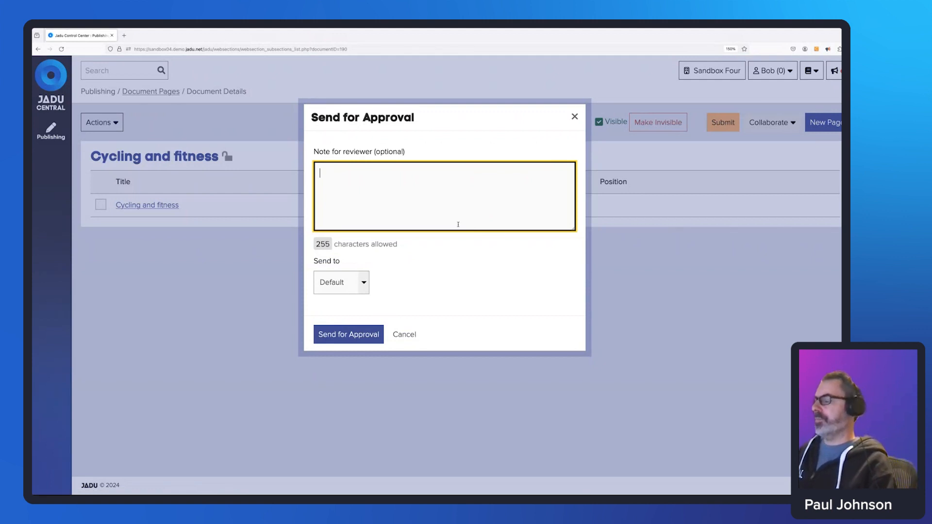
pyautogui.click(363, 283)
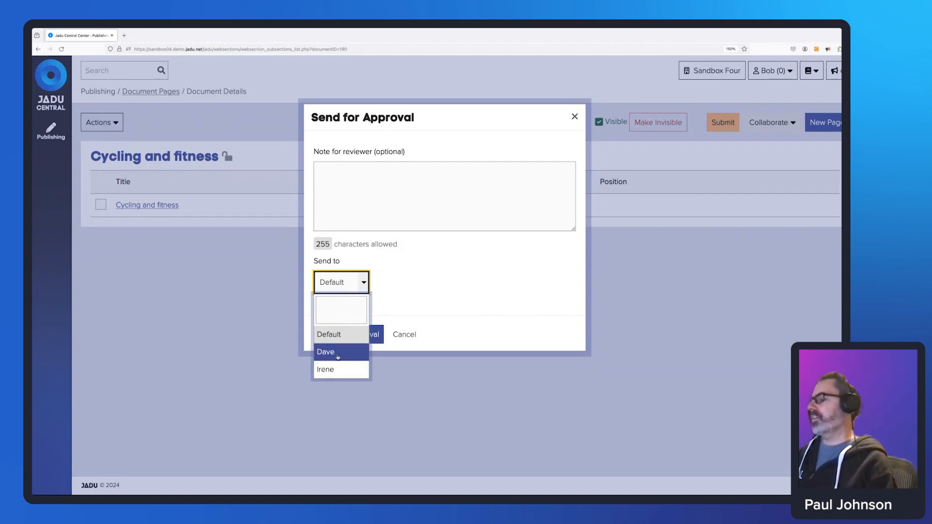
pyautogui.click(468, 383)
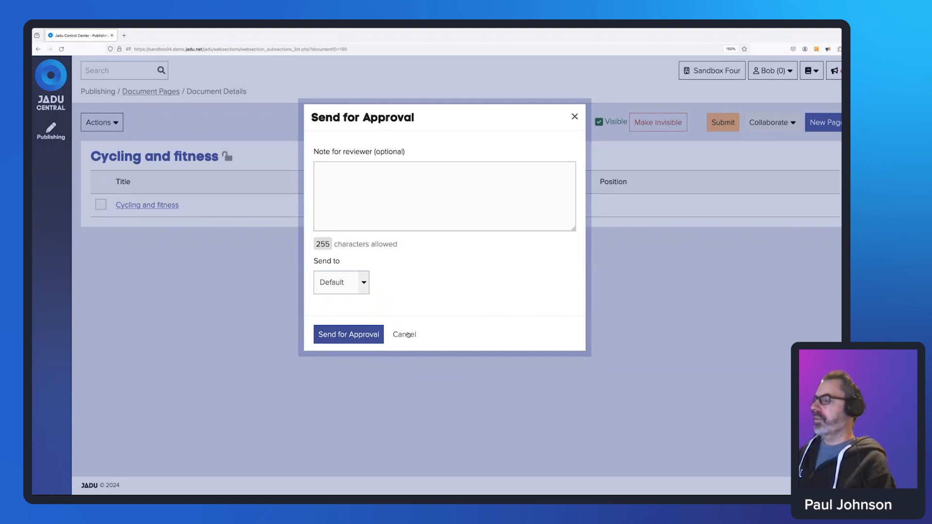
pyautogui.click(407, 334)
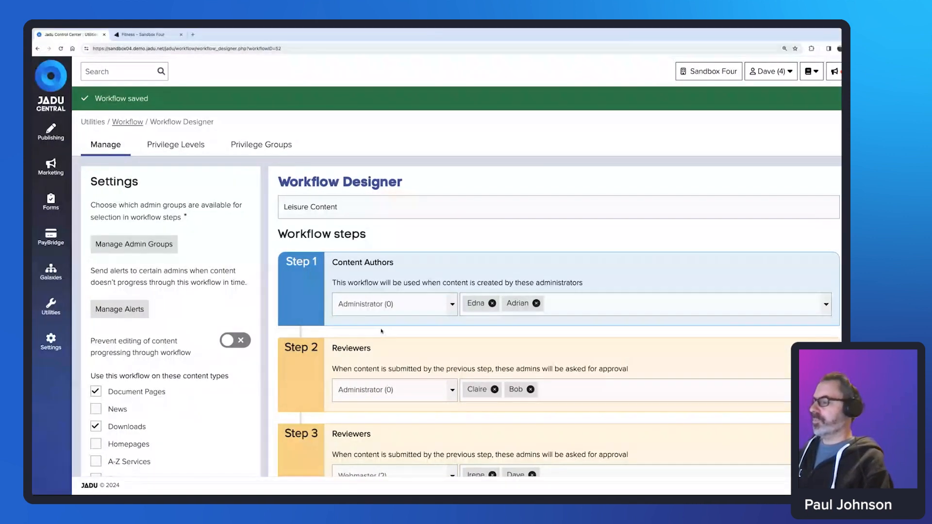
# Move a Step 2 reviewer into Step 1 authors and a Step 1 author into Step 2 reviewers, then save.
pyautogui.scroll(-3, 512, 331)
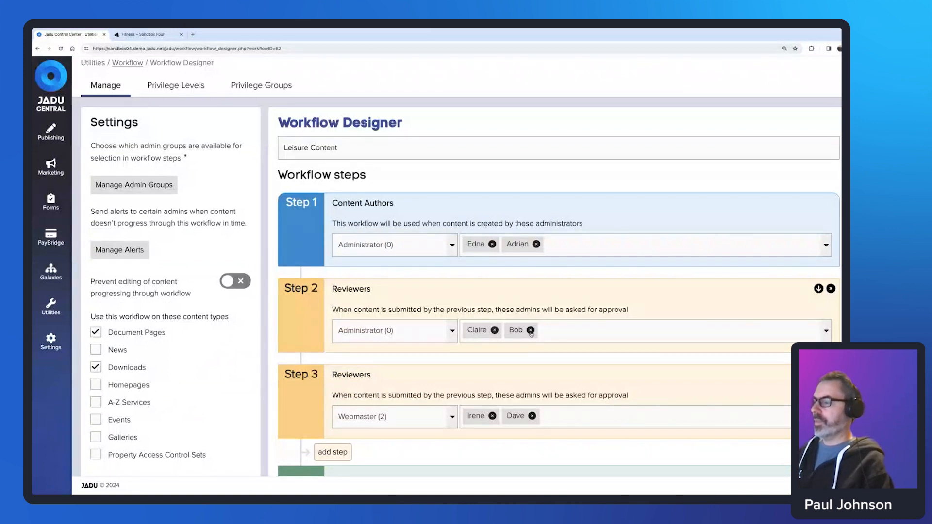
pyautogui.click(531, 330)
pyautogui.click(523, 283)
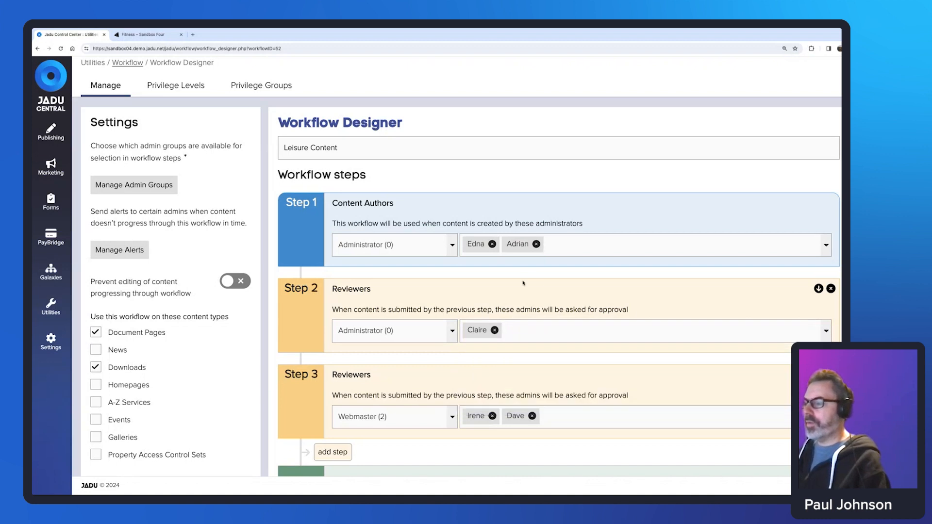
pyautogui.click(536, 244)
pyautogui.click(535, 244)
pyautogui.click(522, 243)
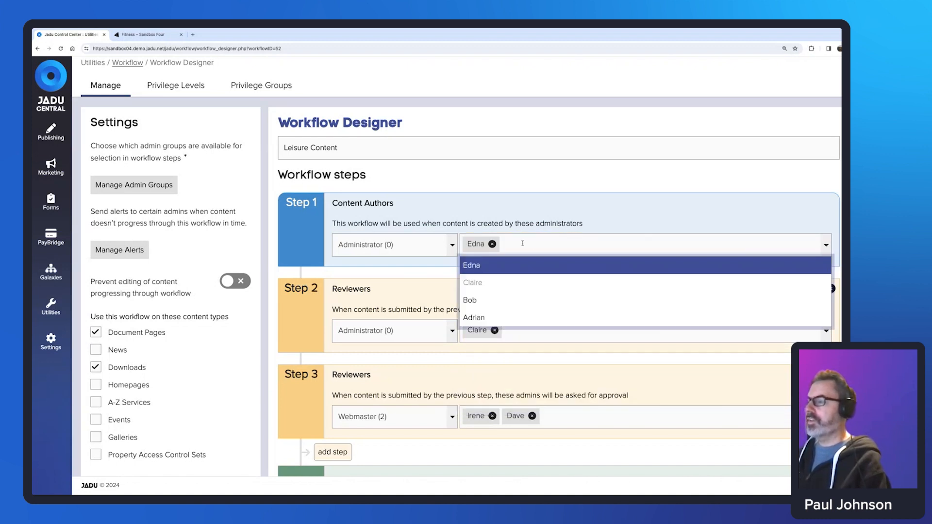
pyautogui.click(485, 300)
pyautogui.click(508, 330)
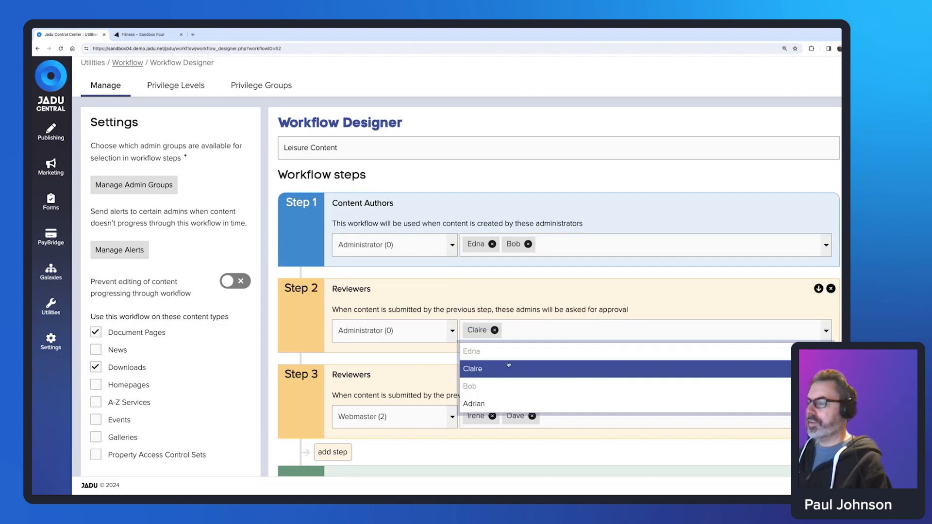
pyautogui.click(495, 403)
pyautogui.scroll(-2, 495, 403)
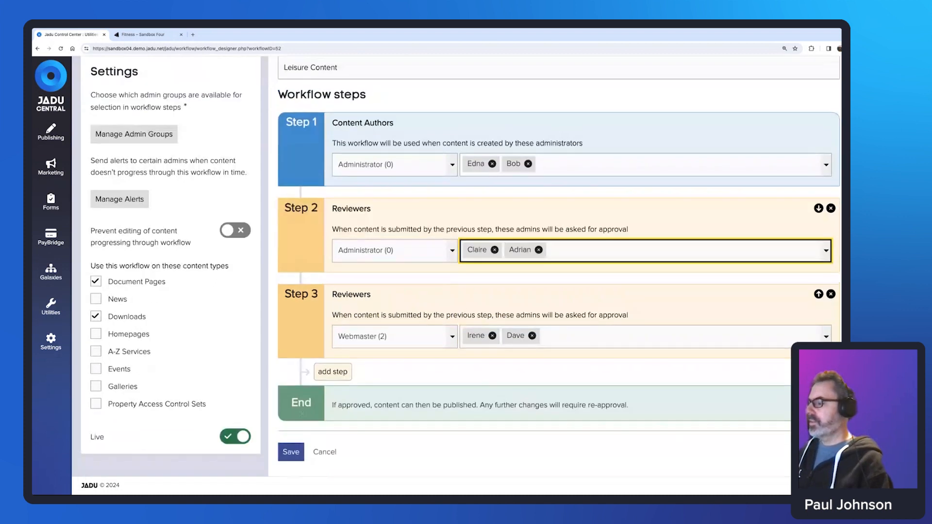
pyautogui.click(294, 451)
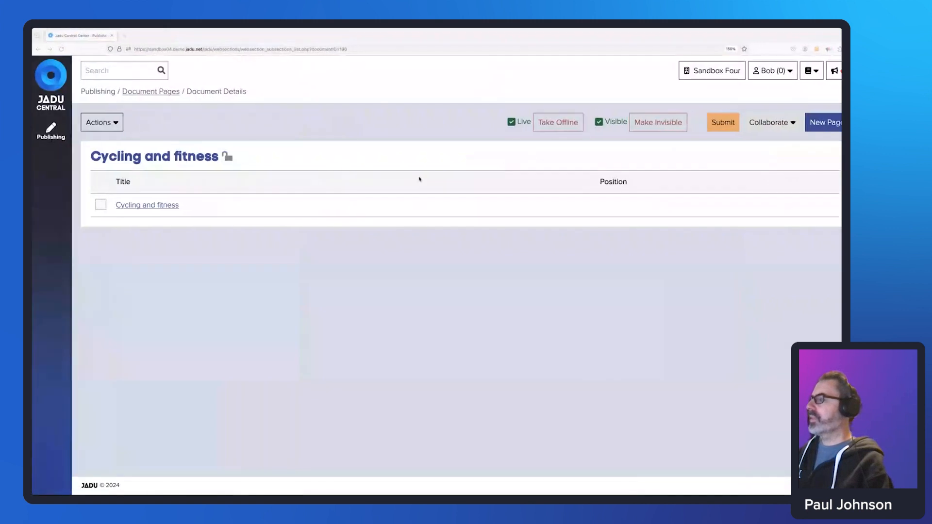
# Reopen Cycling and fitness, check the Submit form's Send to reviewers, and cancel the request.
pyautogui.click(151, 91)
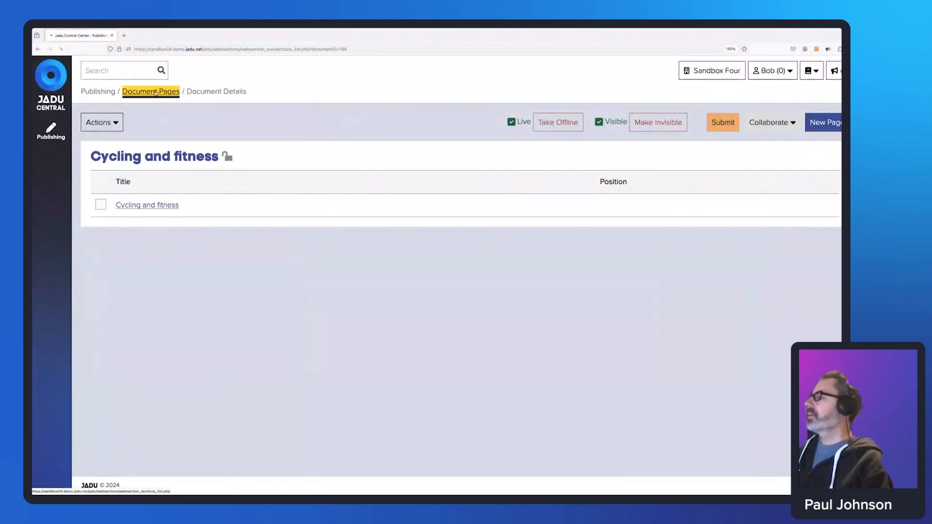
pyautogui.click(147, 205)
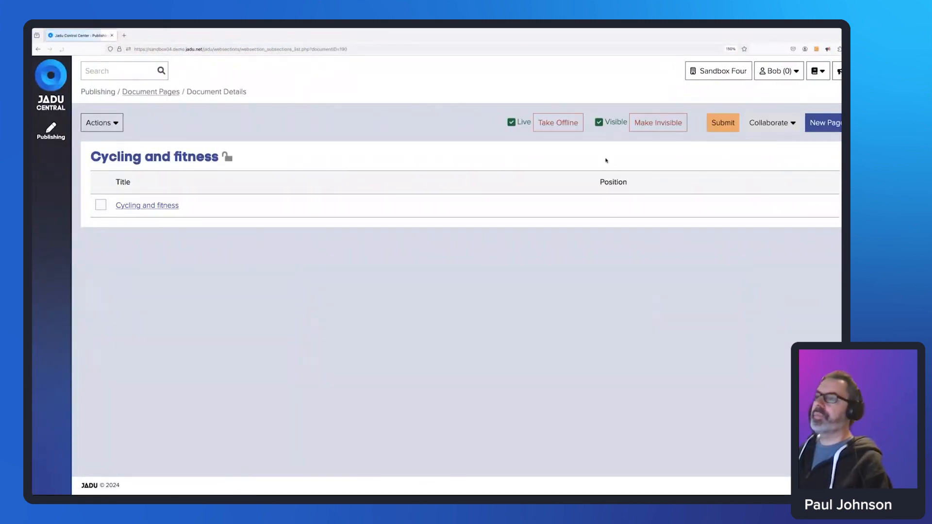
pyautogui.click(726, 123)
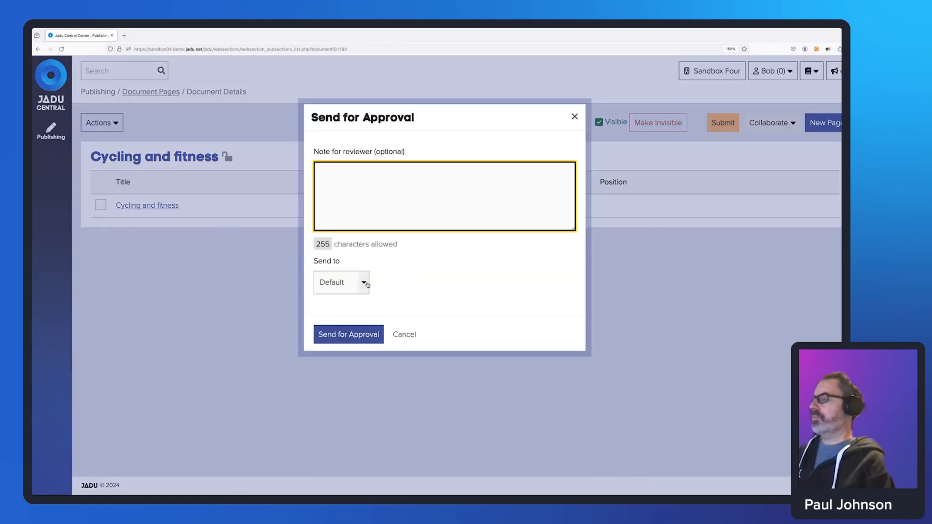
pyautogui.click(367, 285)
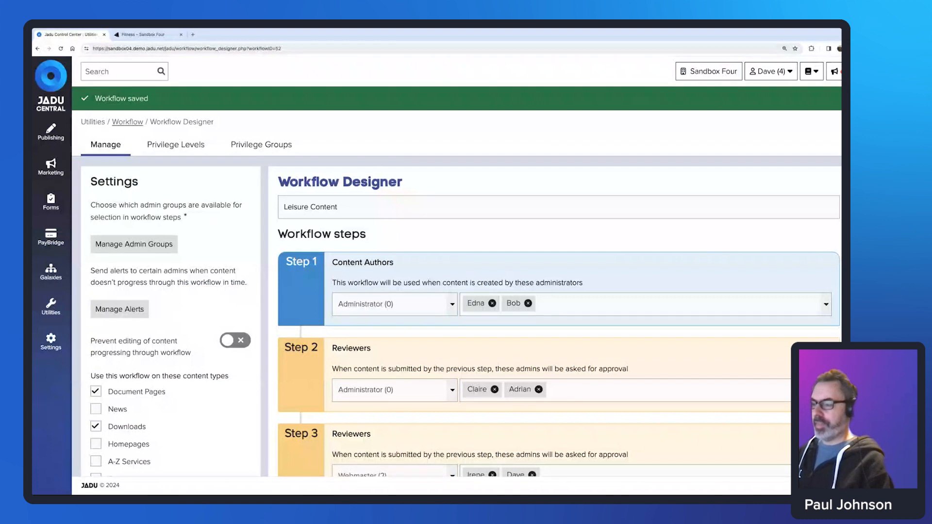
pyautogui.scroll(-1, 564, 336)
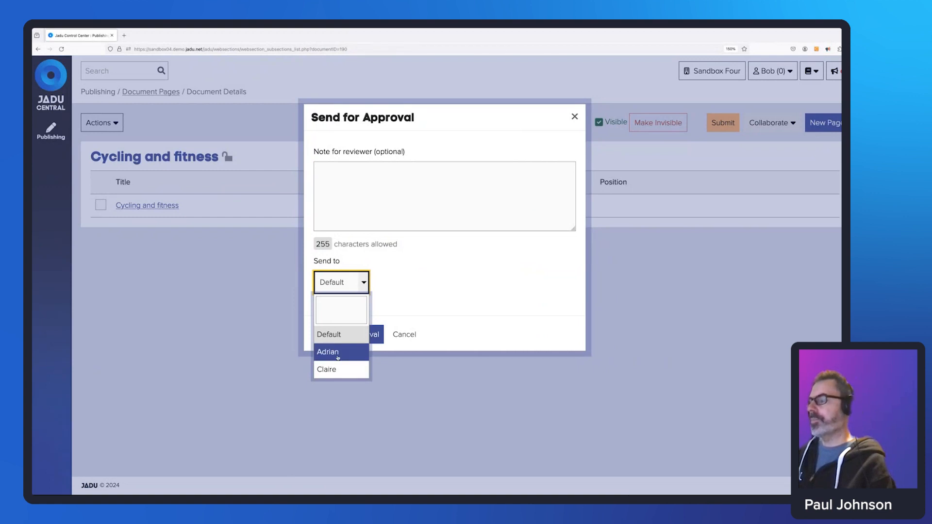
pyautogui.click(450, 370)
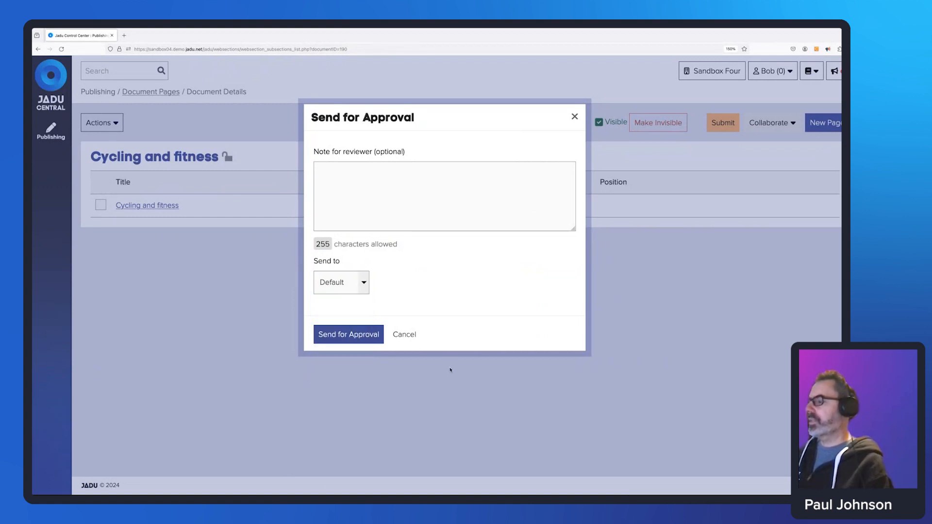
pyautogui.click(404, 335)
pyautogui.hotkey('ctrl', 'Left')
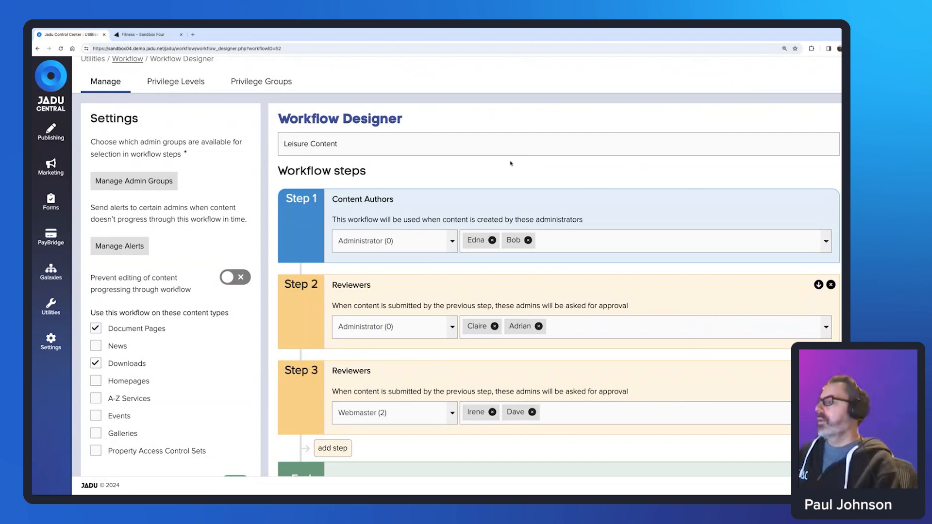
# Switch between the Workflow Designer and the author's browser to reach the Cycling and fitness page.
pyautogui.hotkey('ctrl', 'Right')
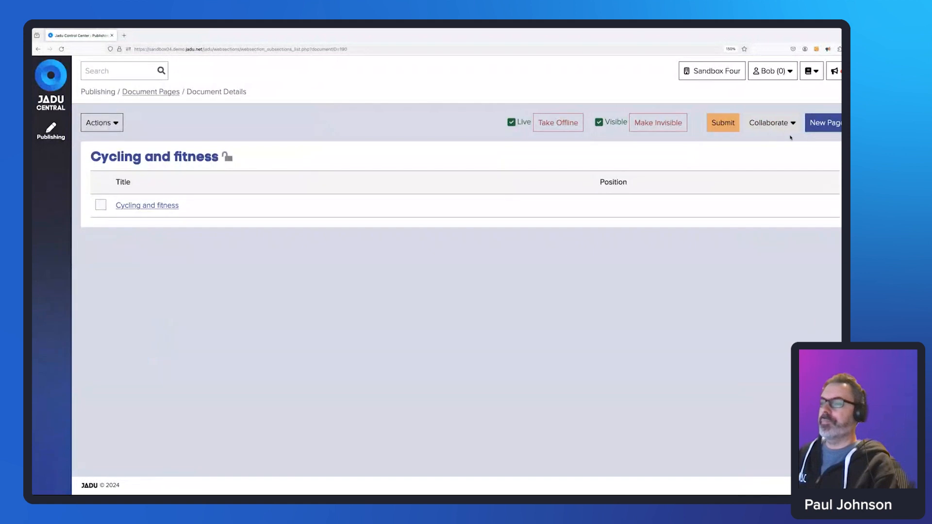
pyautogui.hotkey('ctrl', 'Left')
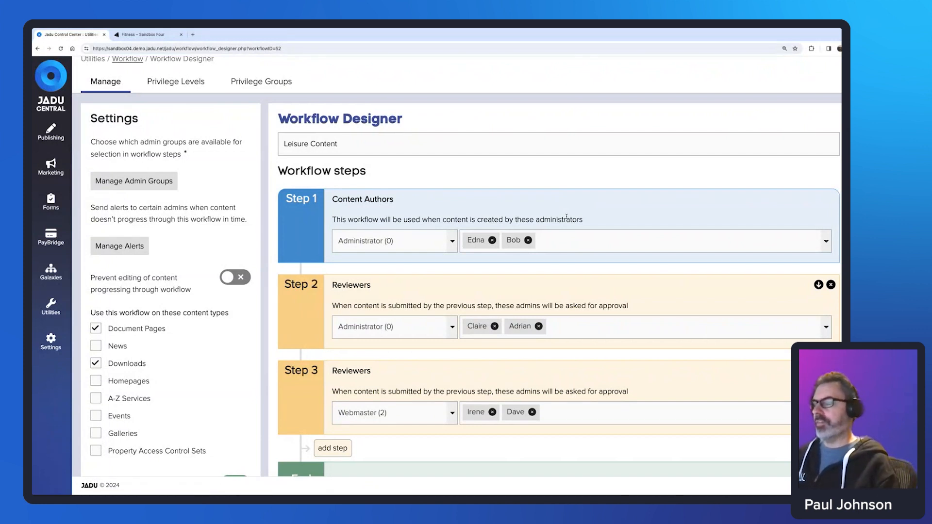
pyautogui.scroll(-1, 531, 244)
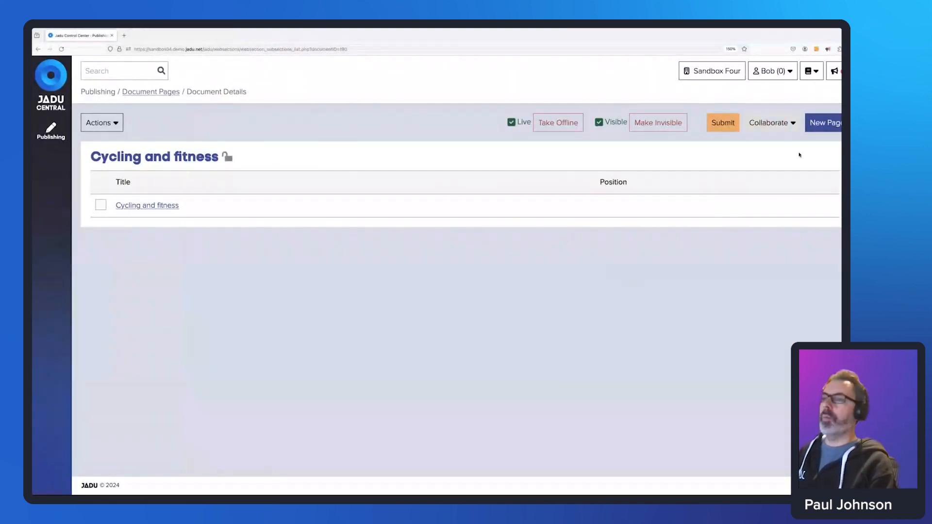
# Request collaboration from the content author with comment 'Please can you check the content and add anything you think is missing'.
pyautogui.click(793, 124)
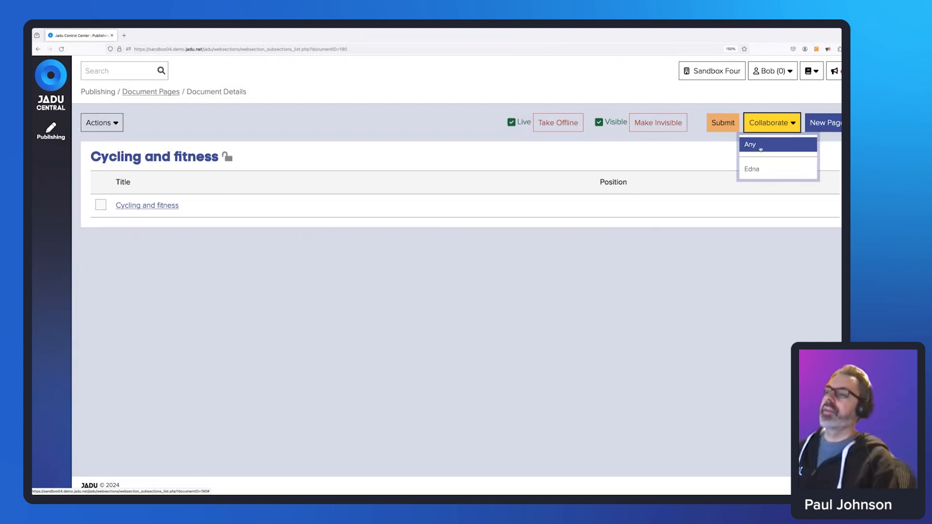
pyautogui.click(767, 170)
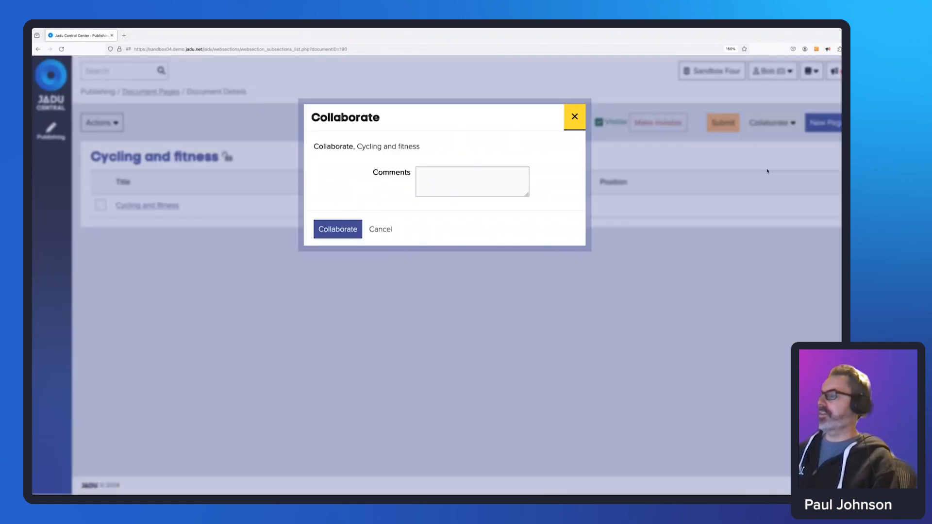
pyautogui.click(444, 172)
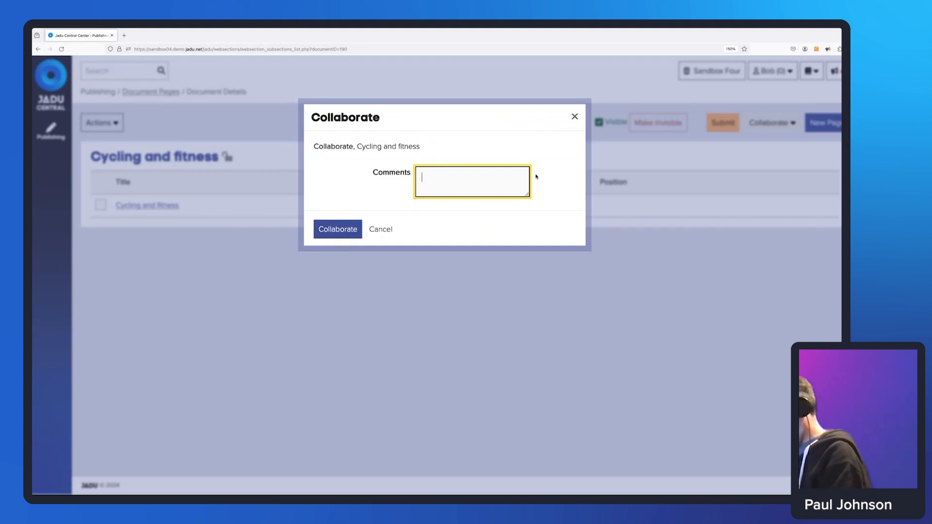
pyautogui.write('Please ')
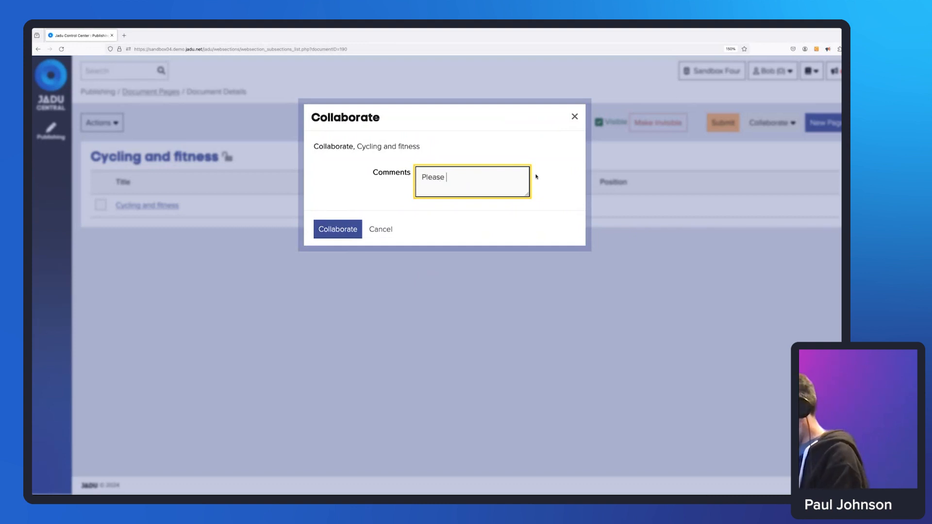
pyautogui.write('can you check the content')
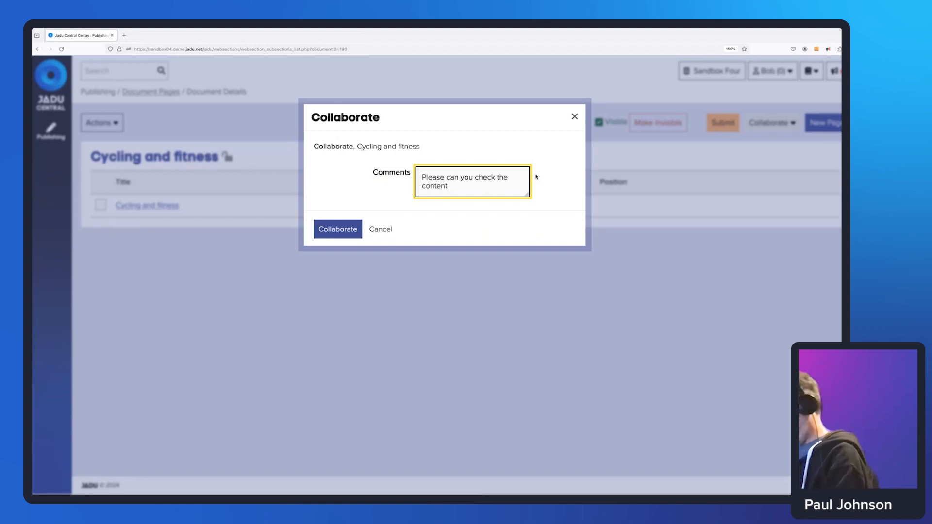
pyautogui.write(' and add anything you thnk')
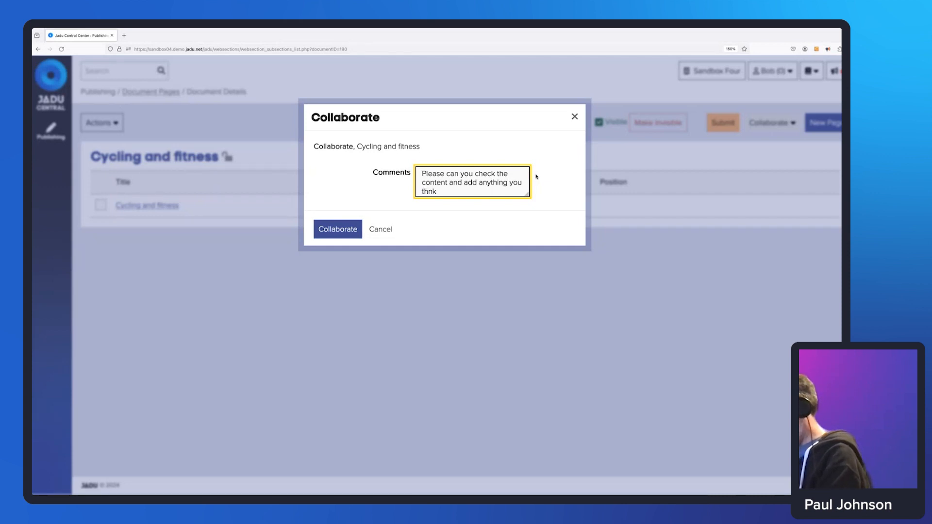
pyautogui.press('BackSpace')
pyautogui.press('BackSpace')
pyautogui.press('BackSpace')
pyautogui.press('BackSpace')
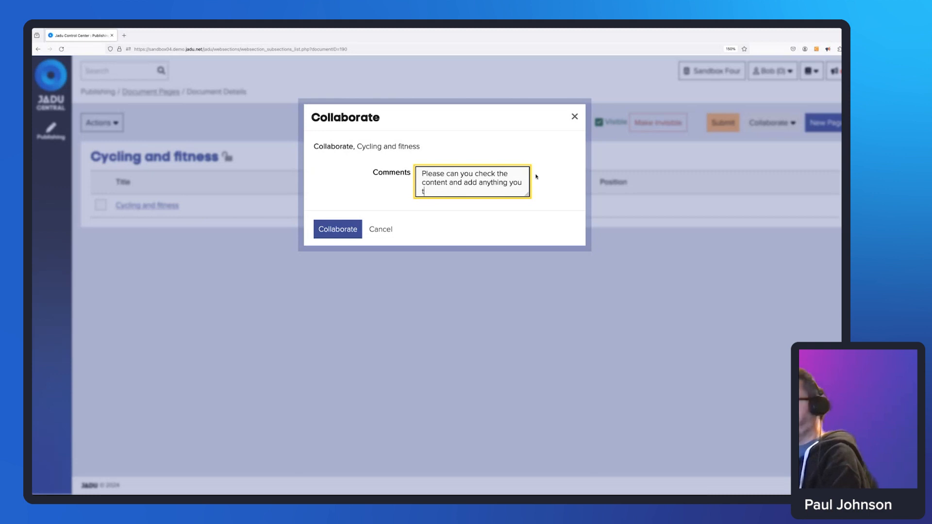
pyautogui.write('hink is')
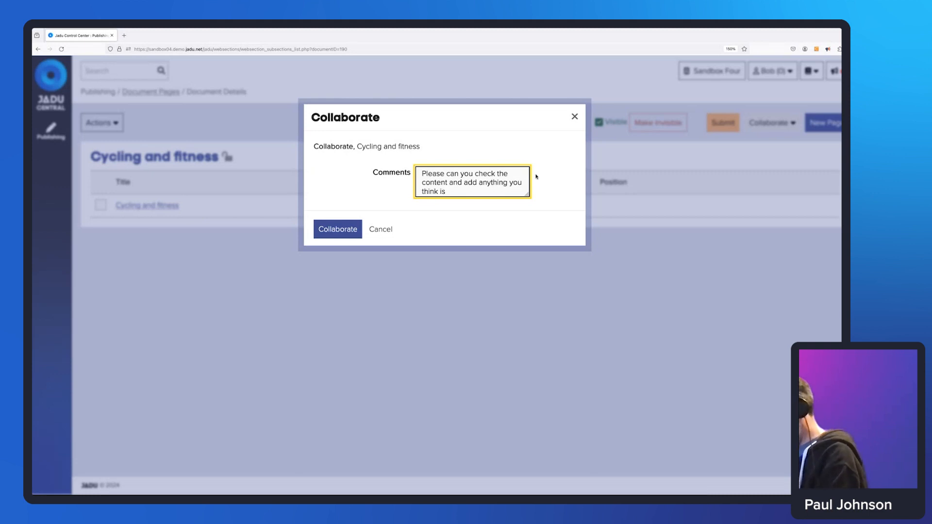
pyautogui.write(' missing.')
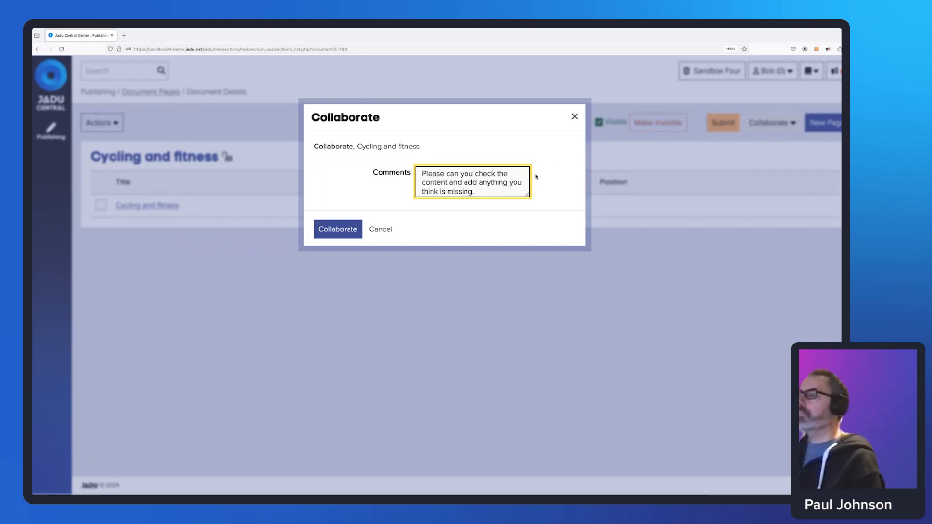
pyautogui.click(337, 233)
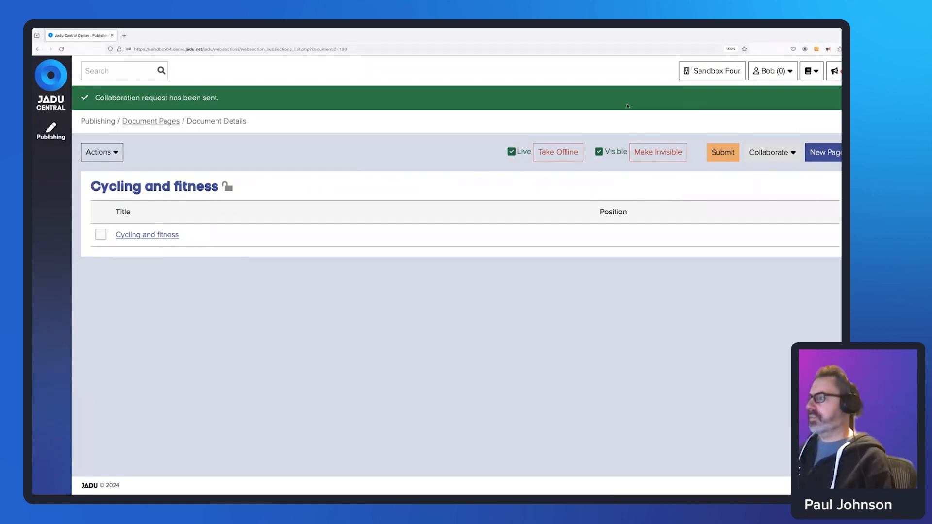
# Return to the document page workspace and bring up the account options menu.
pyautogui.hotkey('ctrl', 'Left')
pyautogui.hotkey('ctrl', 'Right')
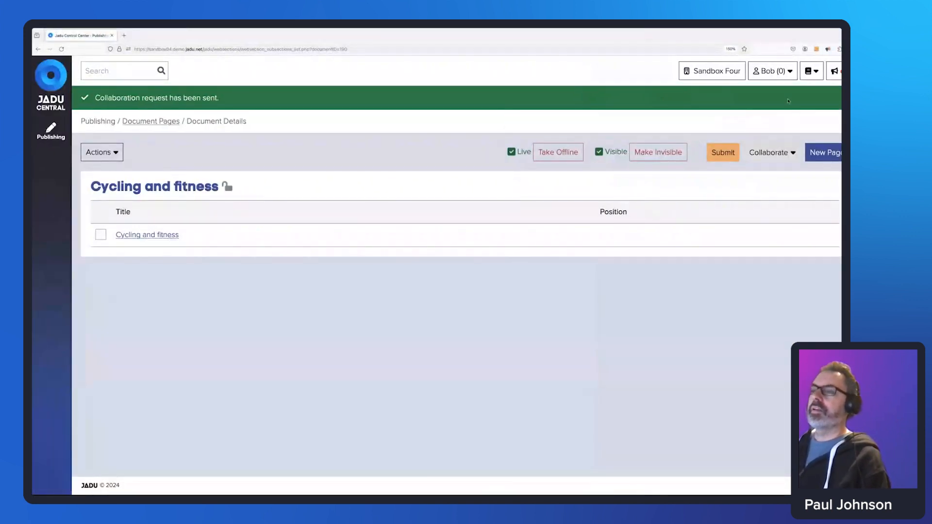
pyautogui.click(773, 71)
# Sign out and log in as the other content author with her username and password.
pyautogui.click(782, 138)
pyautogui.click(493, 287)
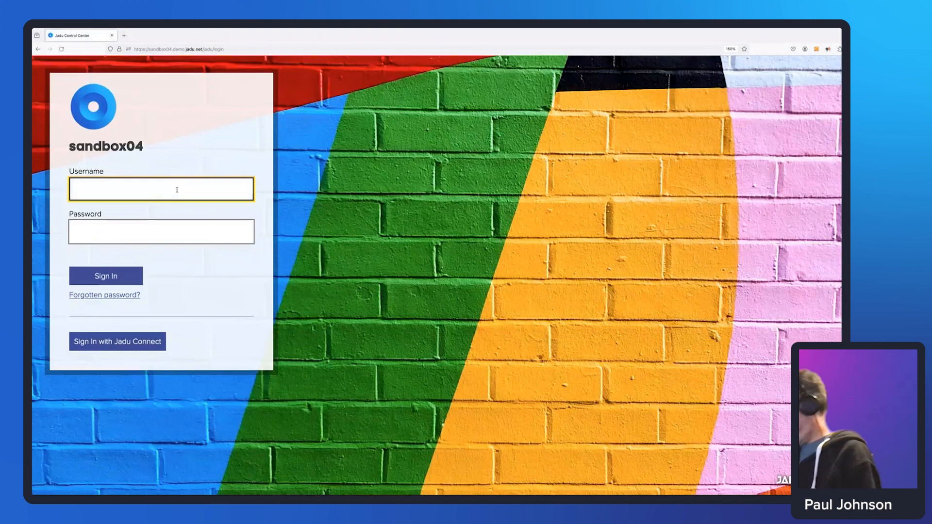
pyautogui.write('edna')
pyautogui.press('Tab')
pyautogui.write('******')
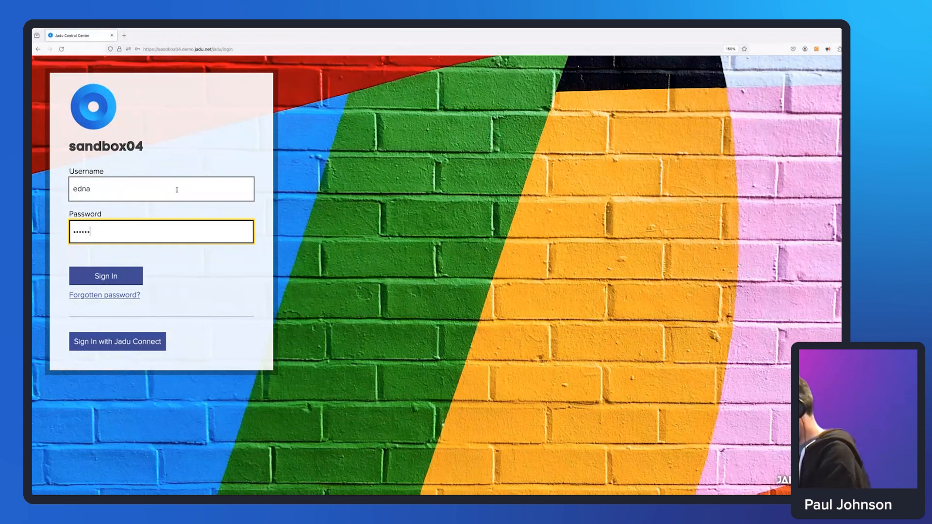
pyautogui.press('Return')
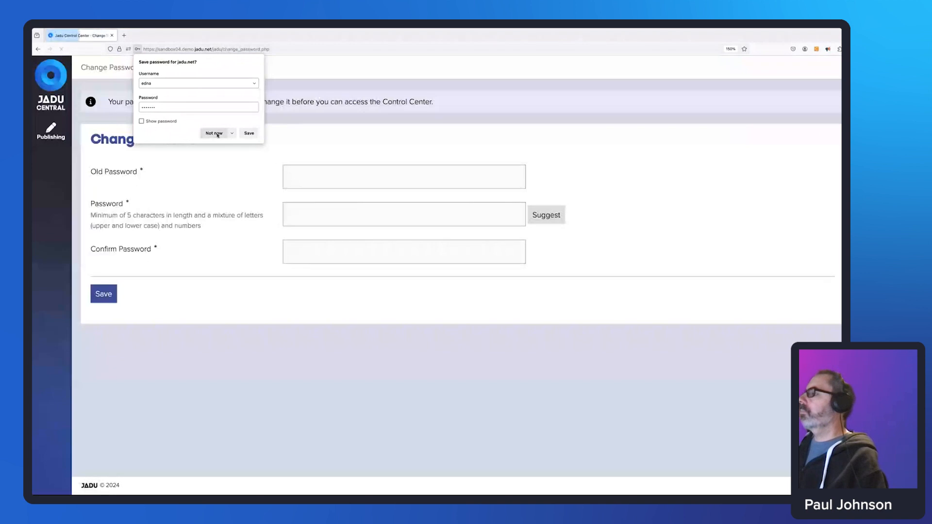
pyautogui.click(214, 133)
# Replace the reset password by entering the old password and a new password twice, then save.
pyautogui.click(365, 176)
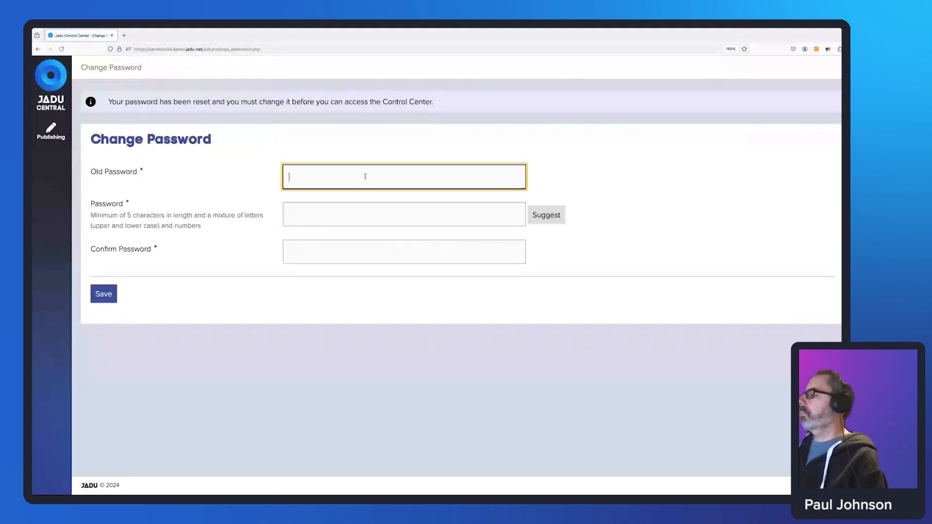
pyautogui.write('******')
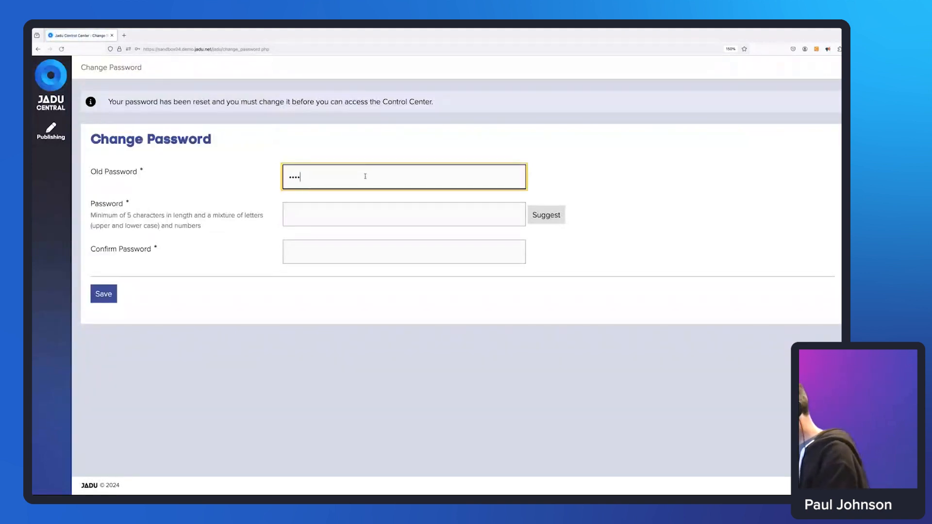
pyautogui.write('*')
pyautogui.press('Tab')
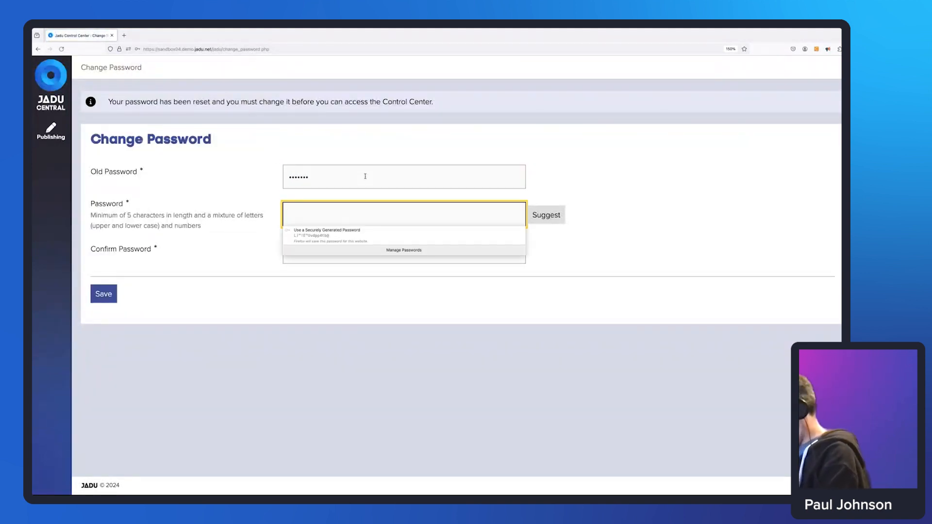
pyautogui.write('*********')
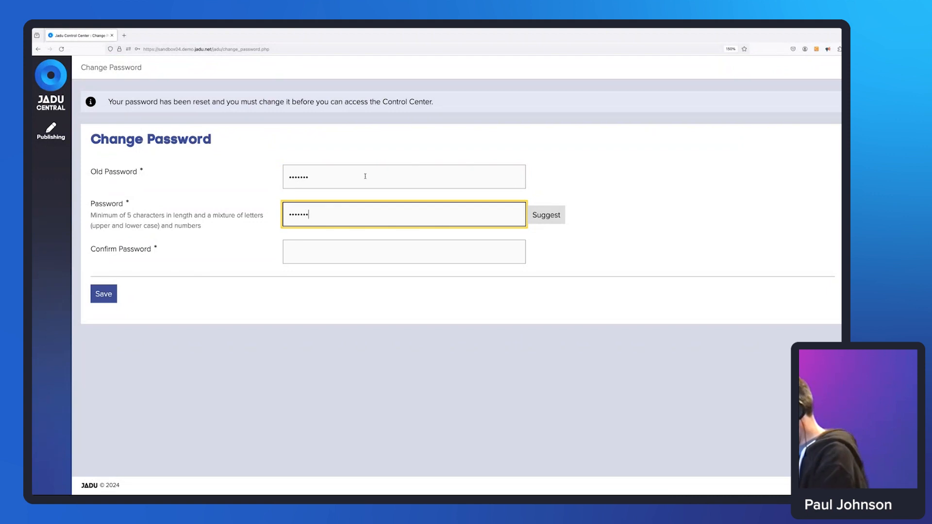
pyautogui.press('Tab')
pyautogui.press('Tab')
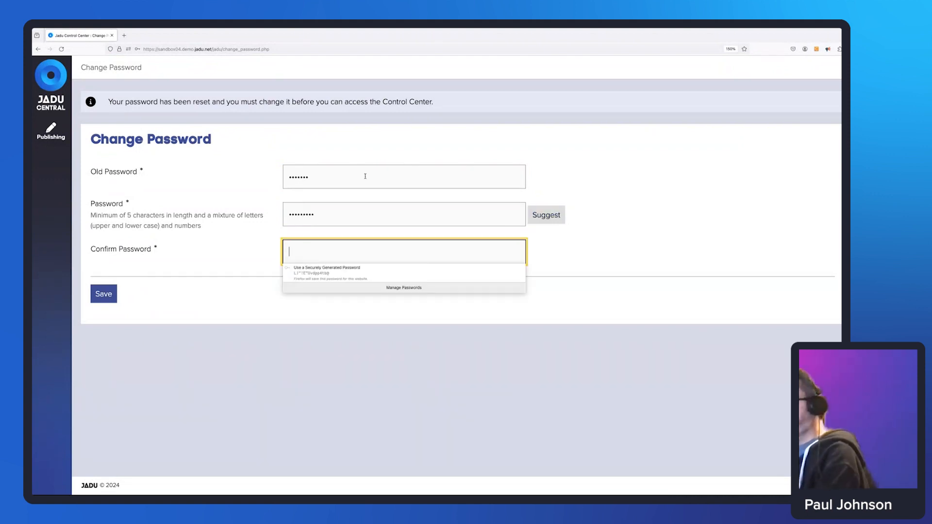
pyautogui.write('*********')
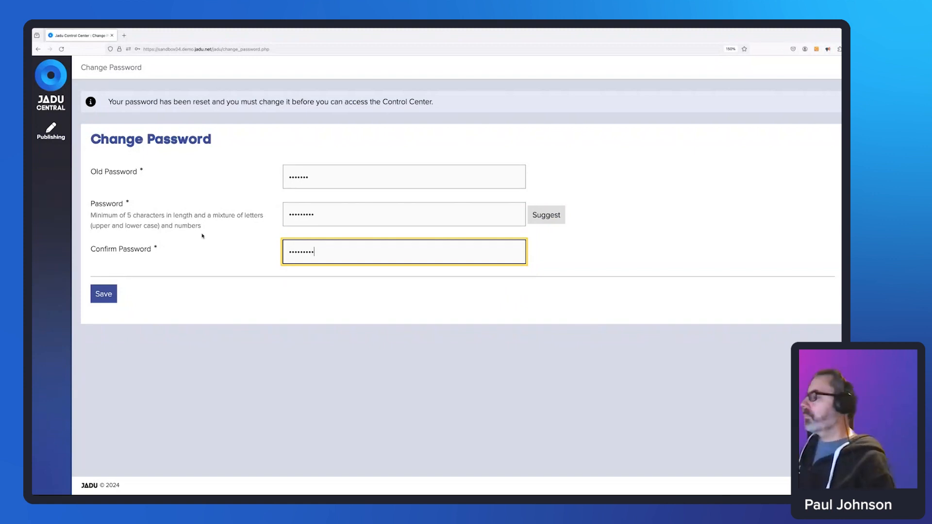
pyautogui.click(104, 294)
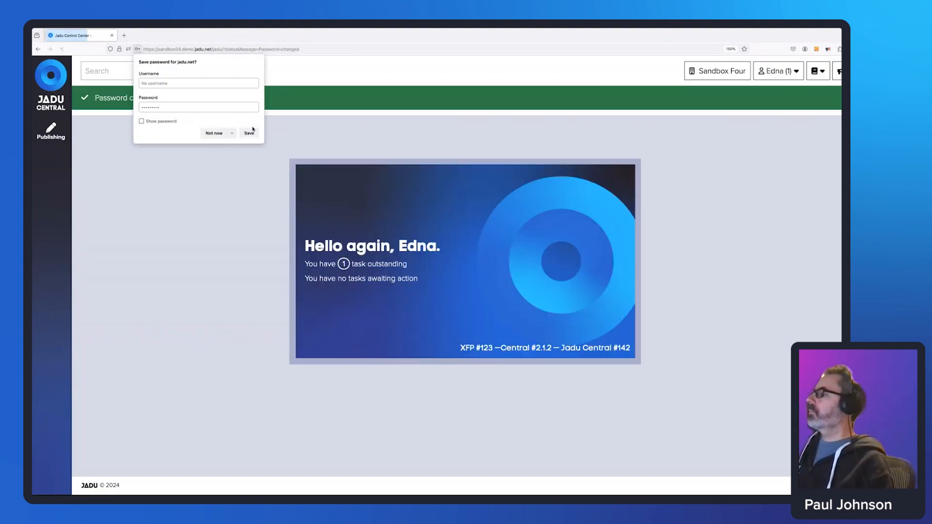
# Dismiss the browser password prompt and review the Collaborate Documents task and its comment in My Tasks.
pyautogui.click(214, 133)
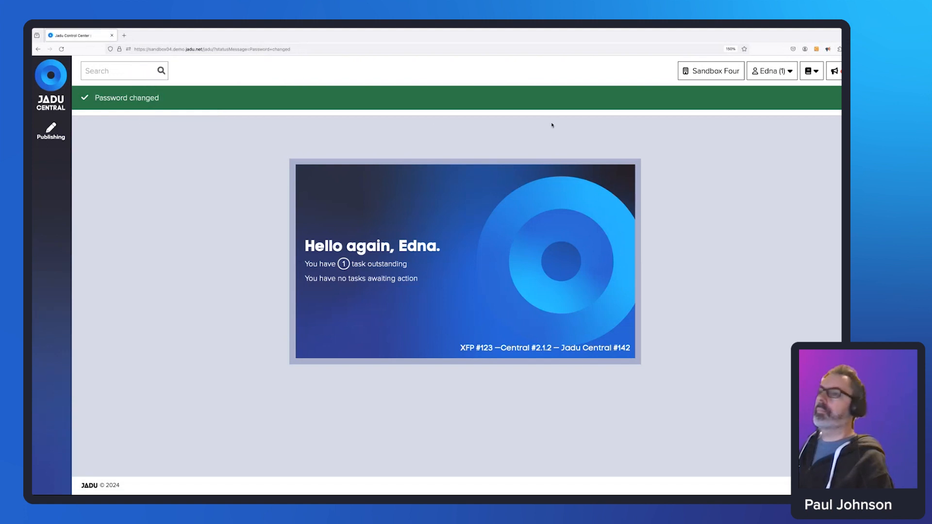
pyautogui.click(785, 73)
pyautogui.click(785, 94)
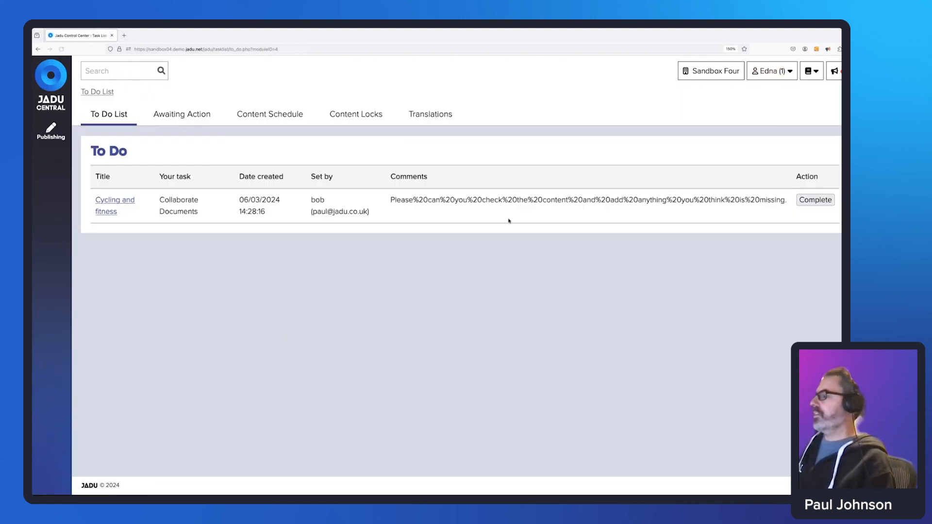
pyautogui.moveTo(162, 199); pyautogui.dragTo(206, 212)
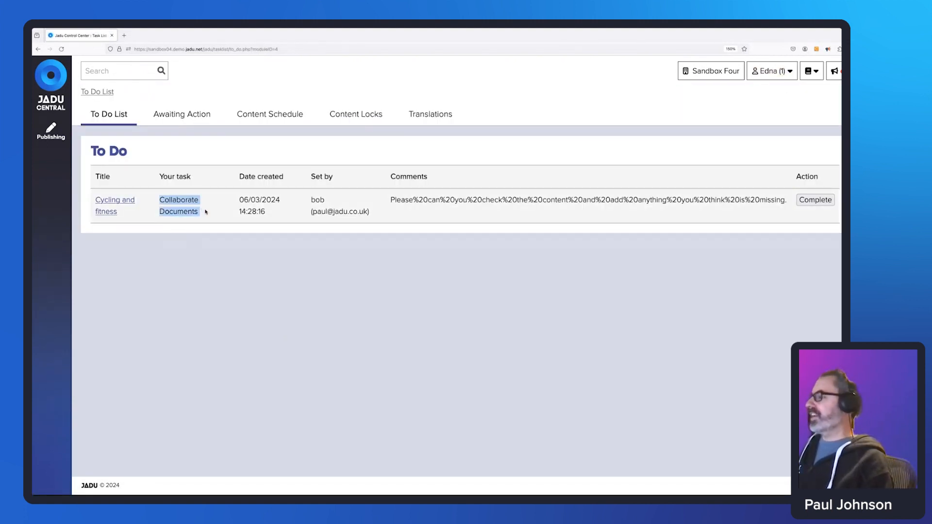
pyautogui.moveTo(393, 199); pyautogui.dragTo(786, 200)
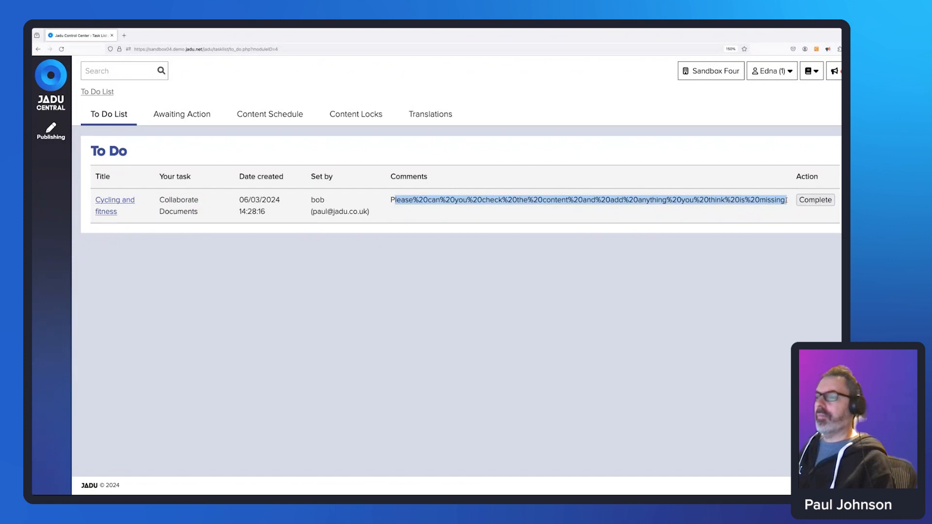
pyautogui.click(456, 253)
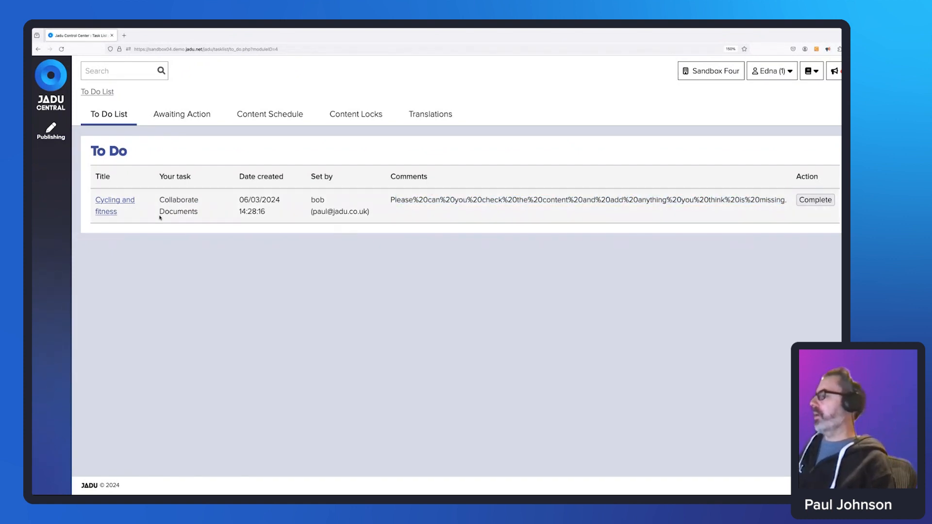
# Open the Cycling and fitness page from the task for editing.
pyautogui.click(118, 202)
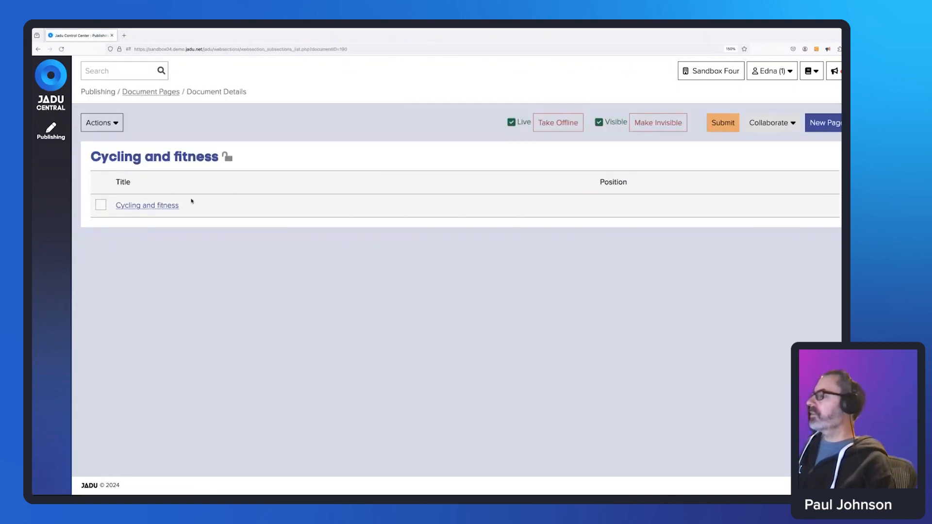
pyautogui.click(155, 206)
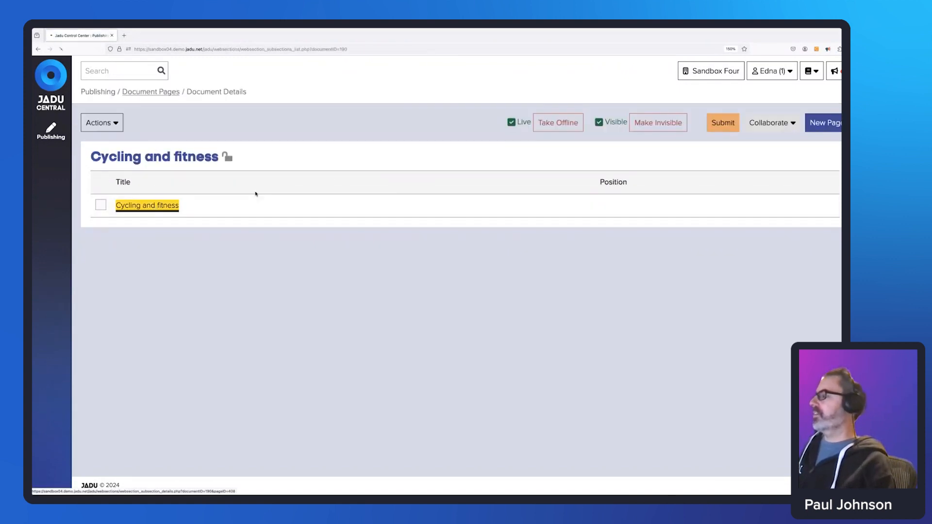
pyautogui.scroll(-2, 177, 202)
pyautogui.scroll(1, 176, 203)
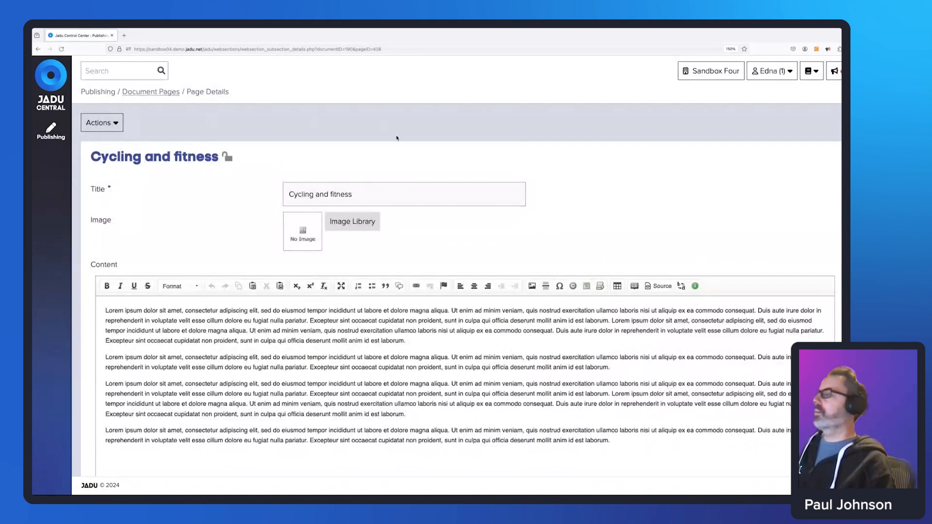
# Check the page actions in Document Pages, then reopen Cycling and fitness from the to-do list.
pyautogui.click(160, 93)
pyautogui.click(100, 123)
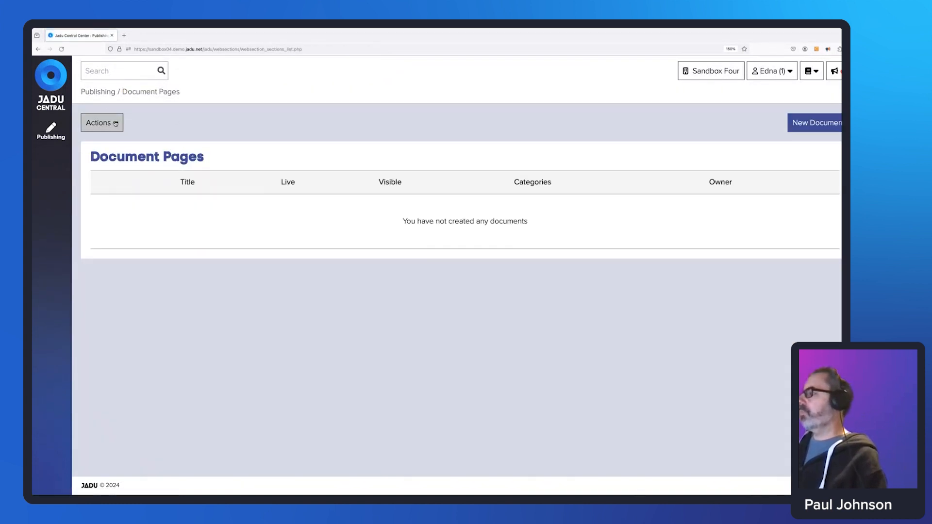
pyautogui.click(664, 97)
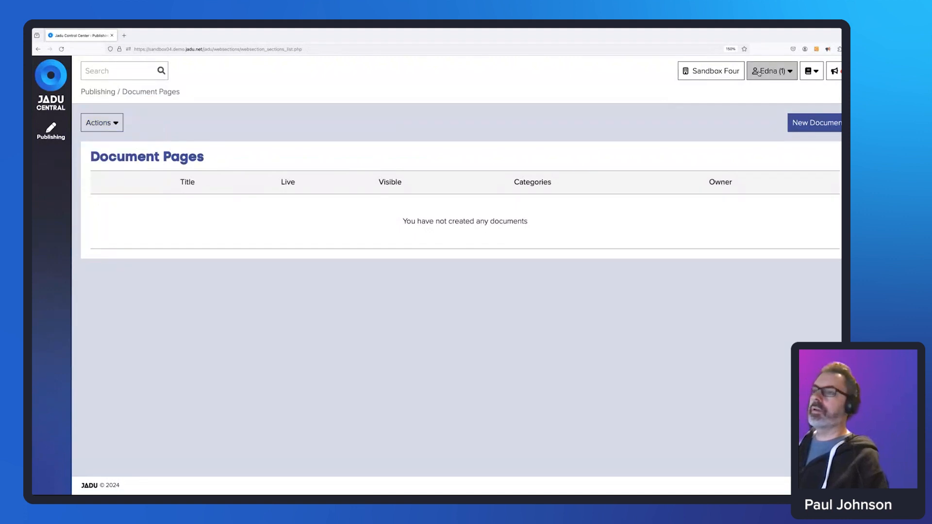
pyautogui.click(778, 73)
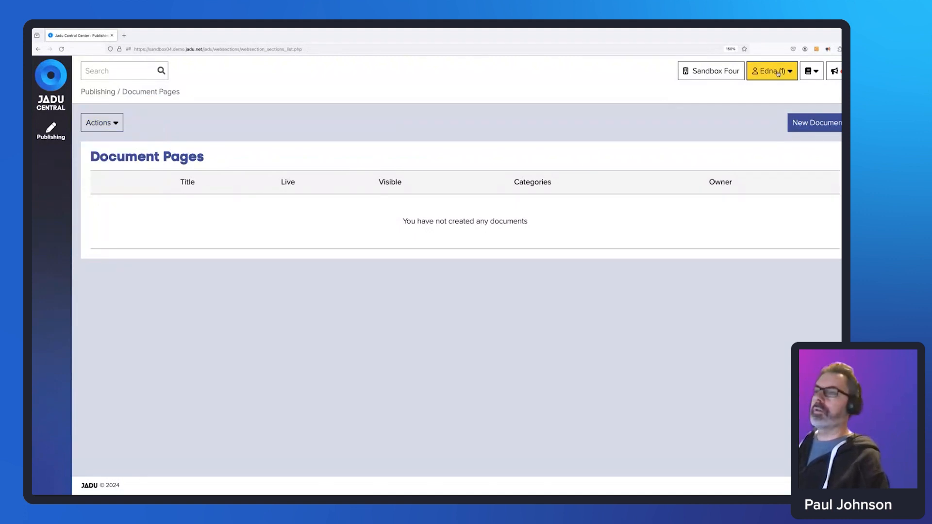
pyautogui.click(776, 92)
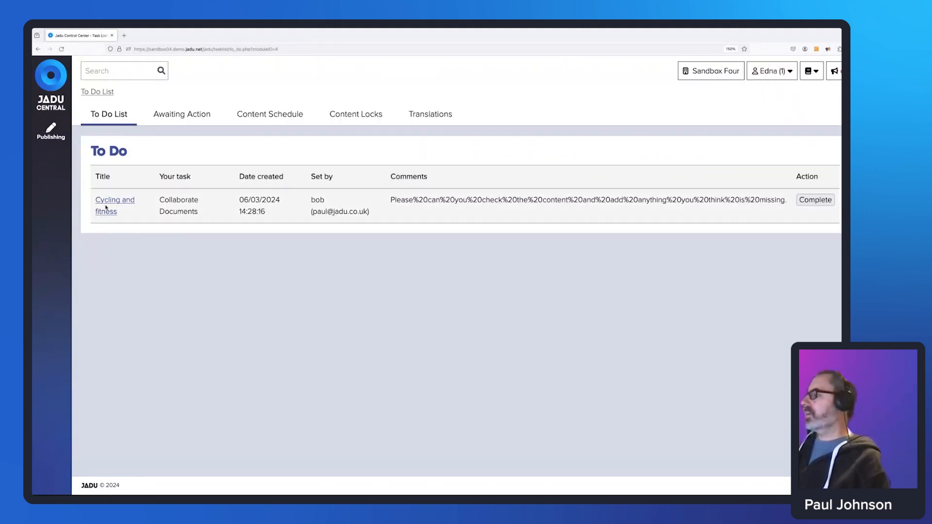
pyautogui.click(105, 211)
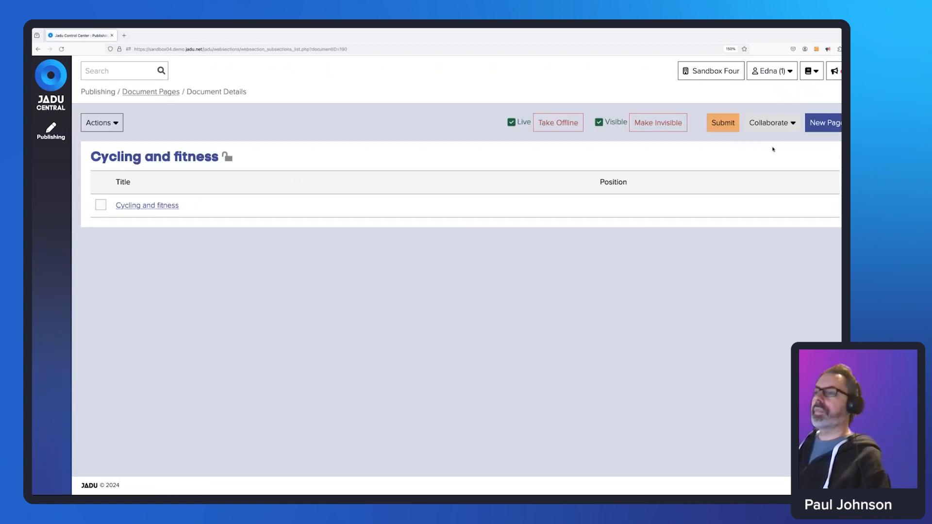
# Check who can collaborate on Cycling and fitness and which reviewers approval submission offers.
pyautogui.click(783, 125)
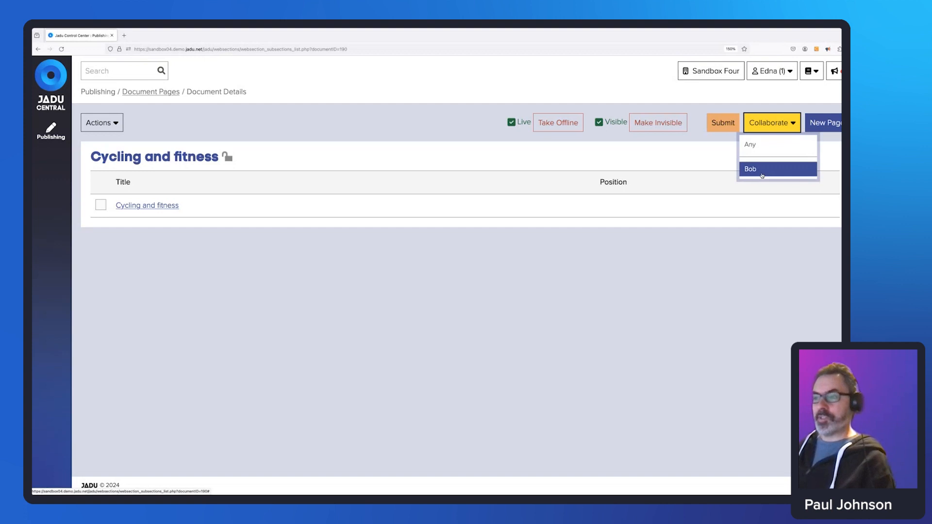
pyautogui.click(723, 122)
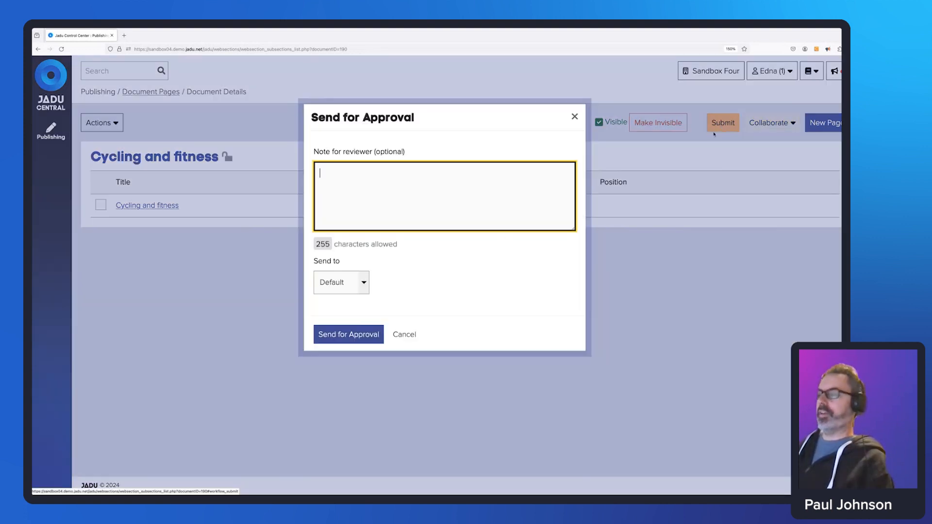
pyautogui.click(363, 284)
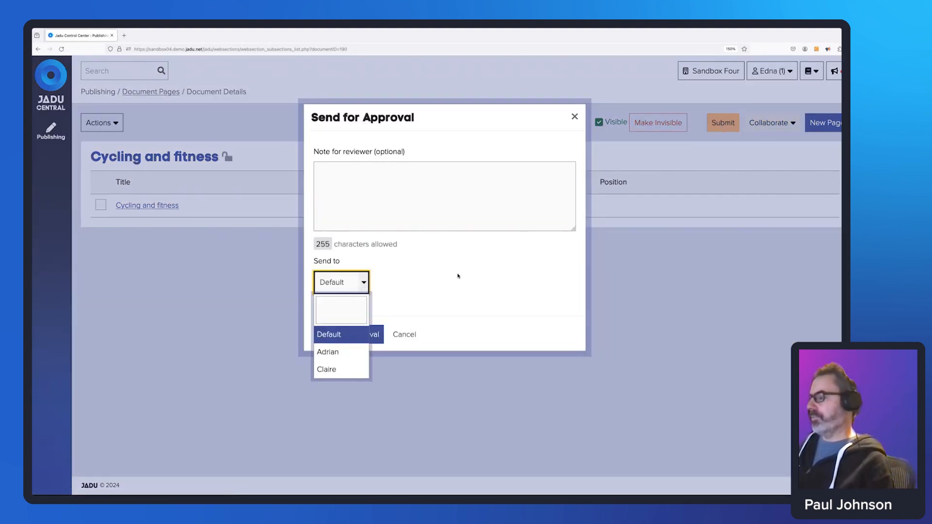
# Cancel the approval submission and switch back to the Leisure Content workflow designer.
pyautogui.click(639, 263)
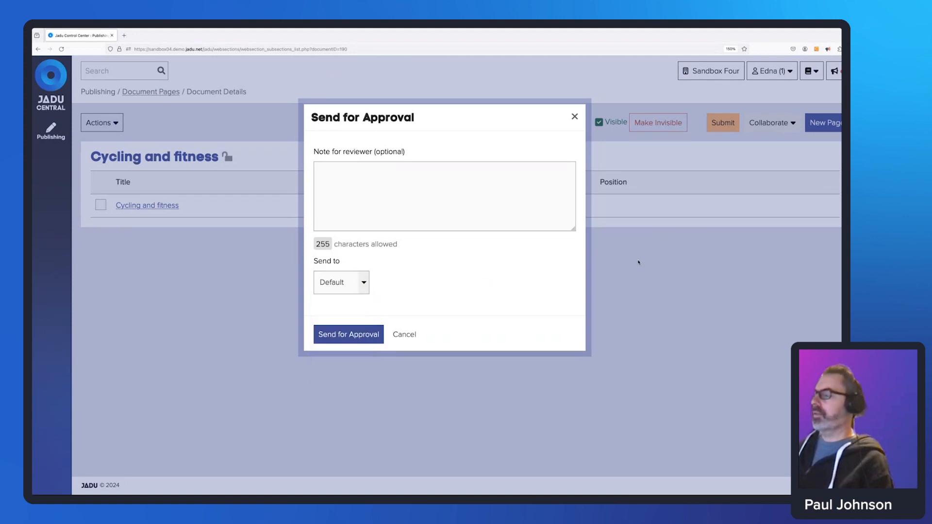
pyautogui.click(410, 334)
pyautogui.hotkey('ctrl', 'Left')
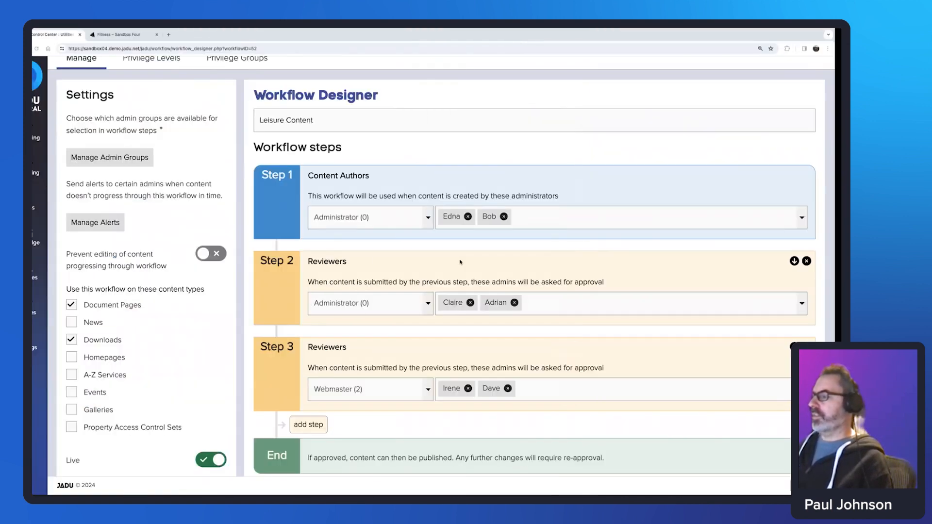
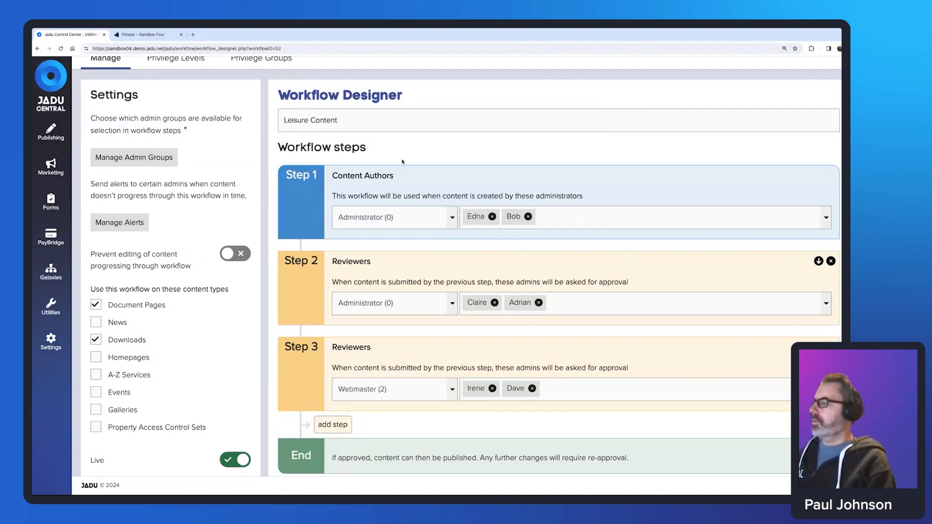
# In Admin Privileges, find the Generic Content Author - Leisure Team role, then open the Admin Roles page.
pyautogui.scroll(-1, 398, 155)
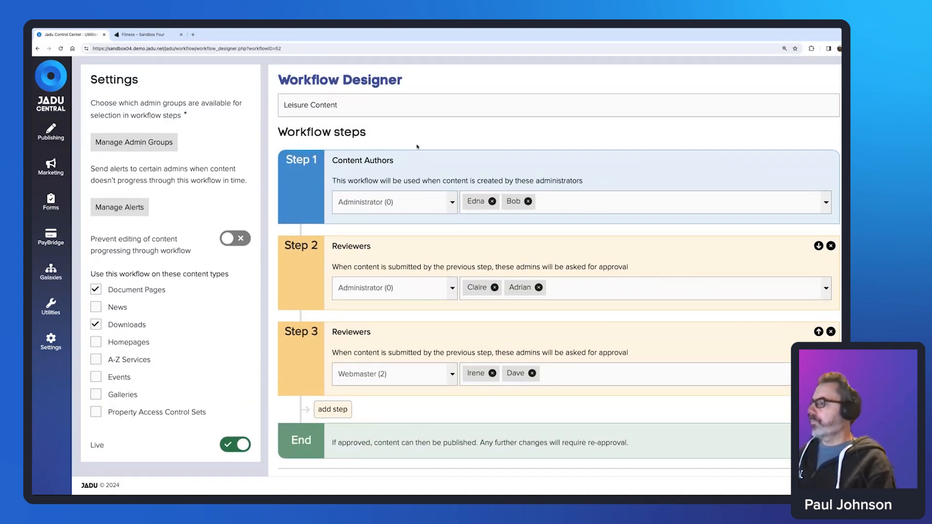
pyautogui.scroll(3, 415, 148)
pyautogui.scroll(1, 416, 148)
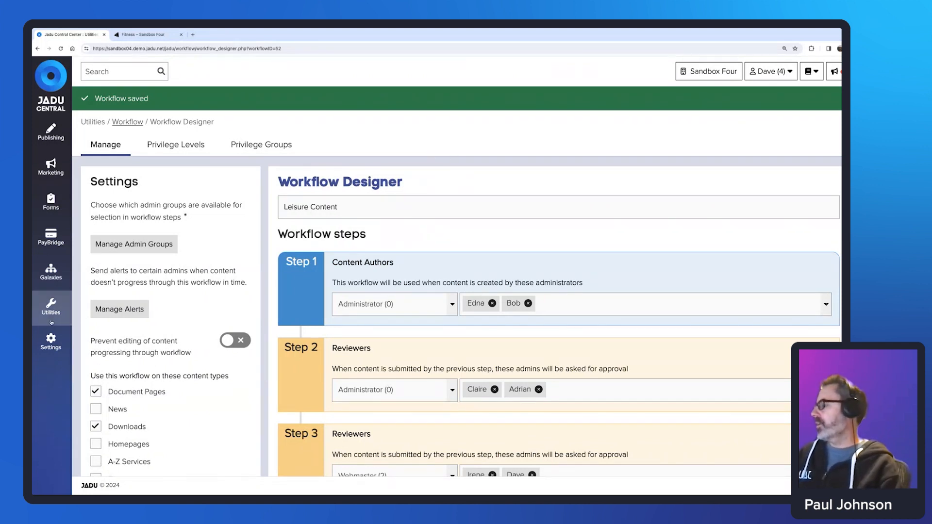
pyautogui.click(54, 309)
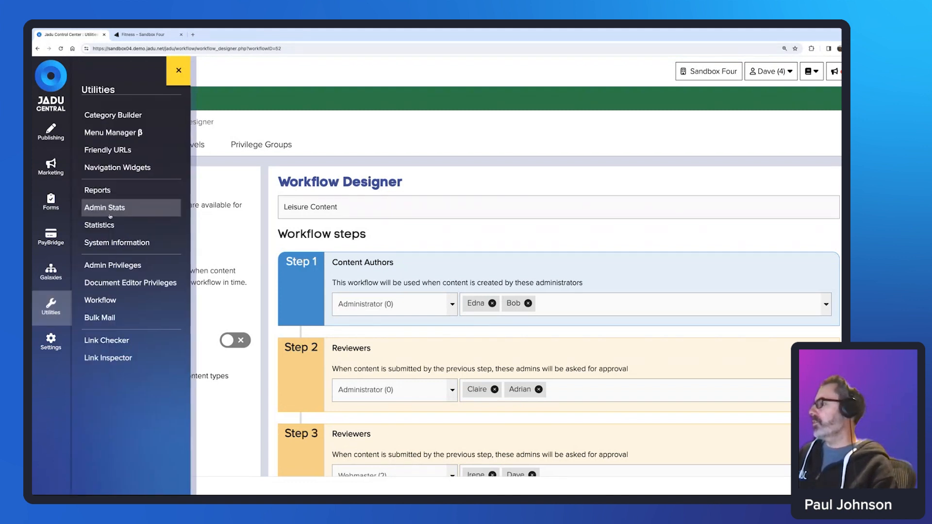
pyautogui.click(127, 266)
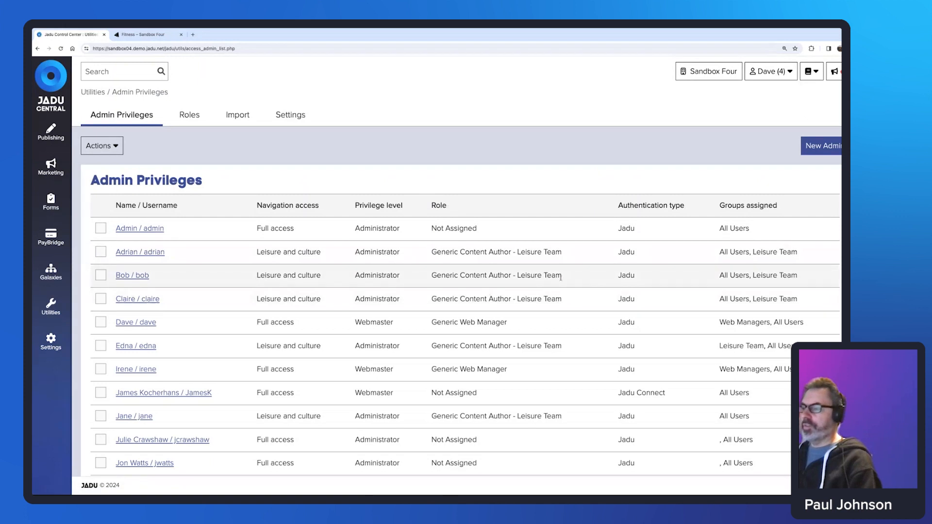
pyautogui.moveTo(552, 276); pyautogui.dragTo(433, 276)
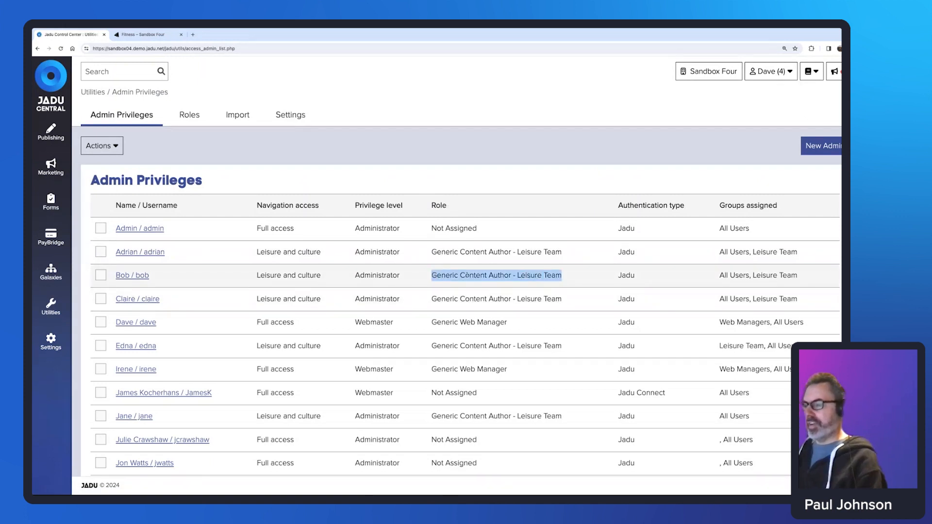
pyautogui.click(189, 115)
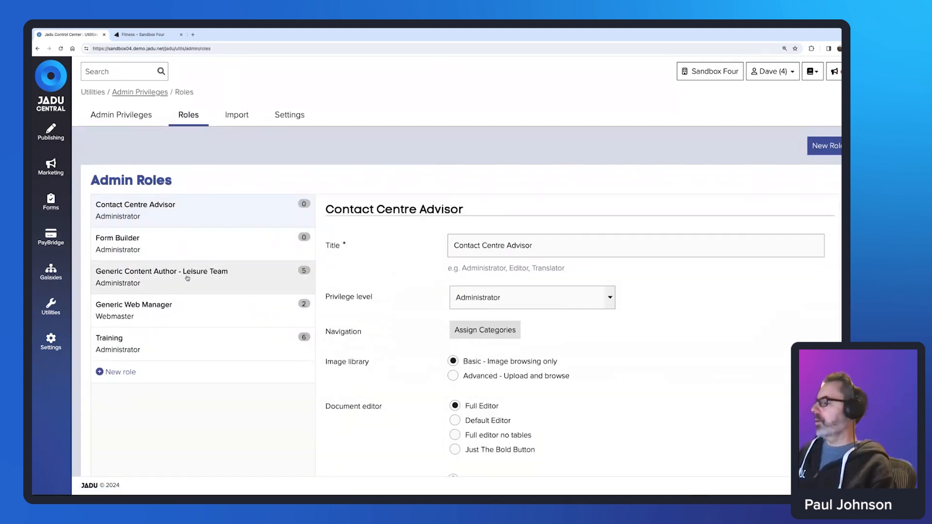
# Open the Generic Content Author - Leisure Team role and expand its Publishing permissions.
pyautogui.click(210, 276)
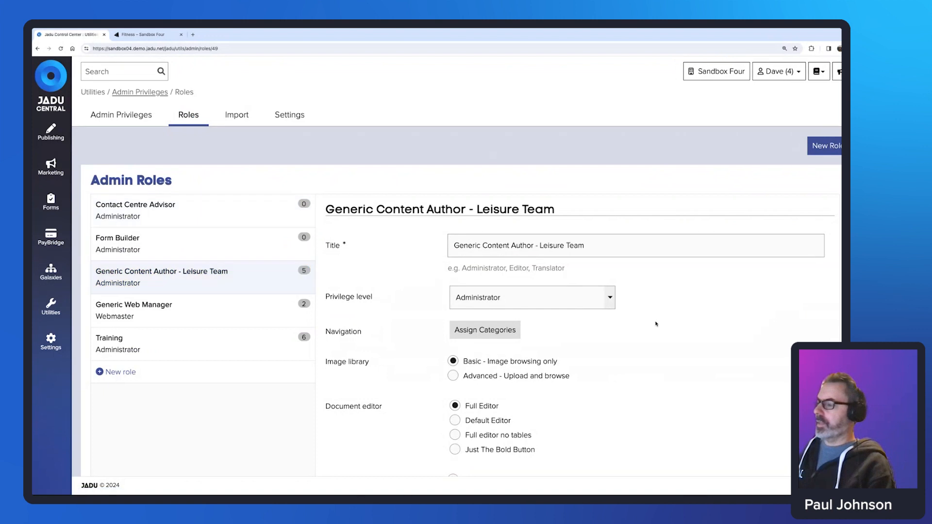
pyautogui.scroll(-1, 652, 324)
pyautogui.scroll(-5, 651, 323)
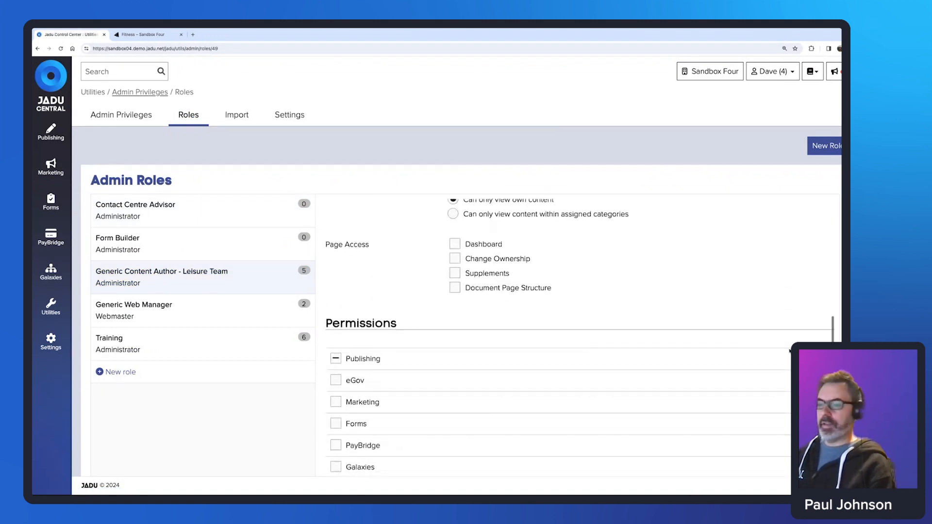
pyautogui.click(819, 359)
pyautogui.scroll(-3, 663, 275)
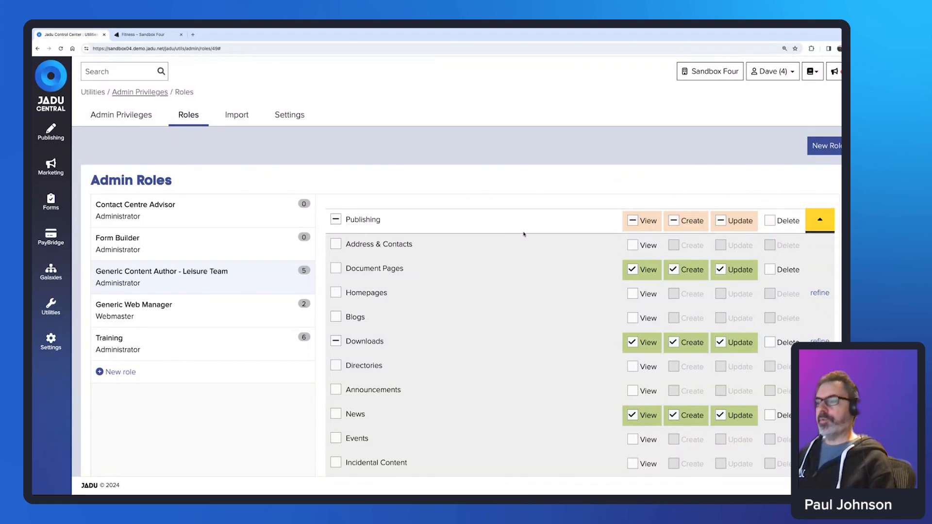
pyautogui.scroll(-1, 524, 234)
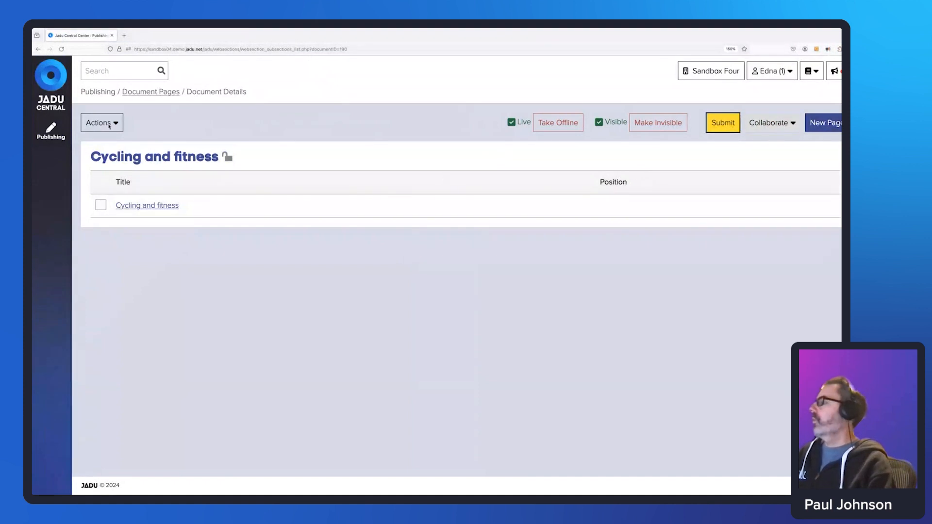
# Start a new news article titled 'Example News'.
pyautogui.click(50, 131)
pyautogui.click(99, 155)
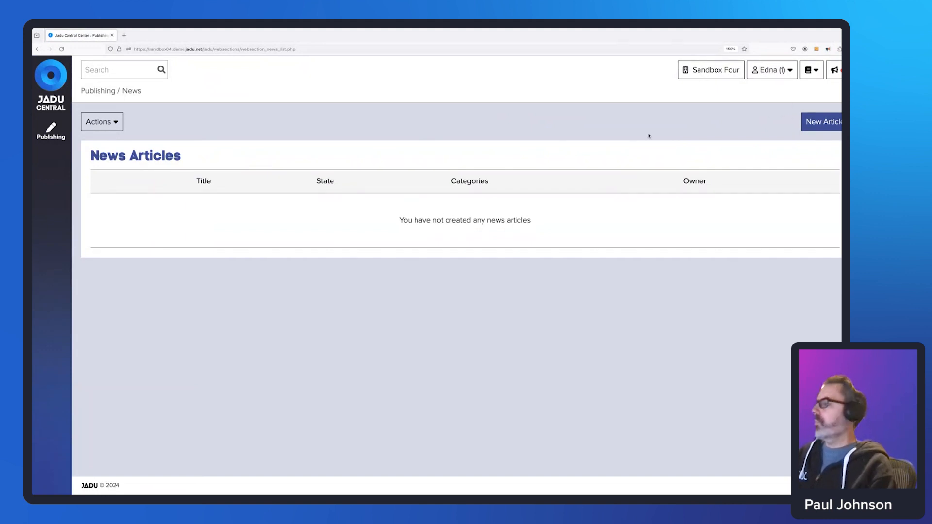
pyautogui.click(822, 122)
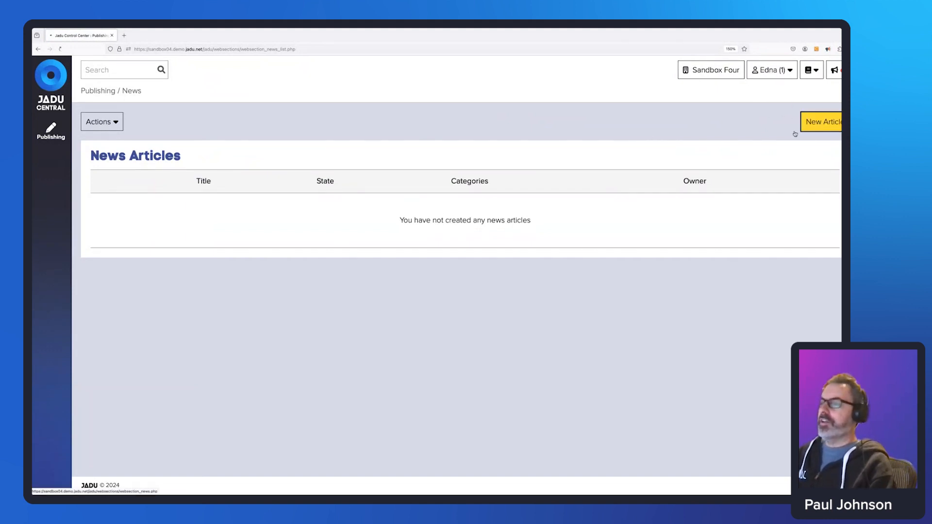
pyautogui.click(368, 164)
pyautogui.write('Example News')
# Assign the Leisure and culture category to the article.
pyautogui.click(338, 195)
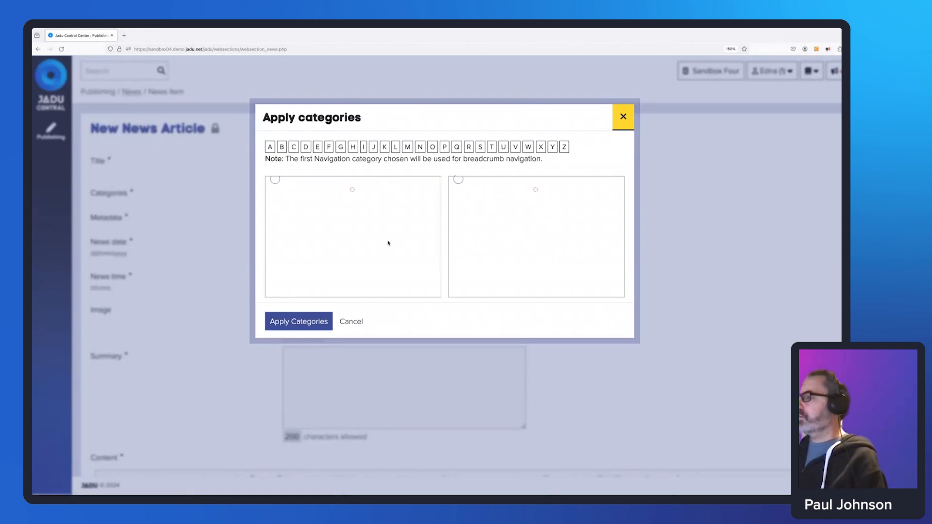
pyautogui.click(311, 208)
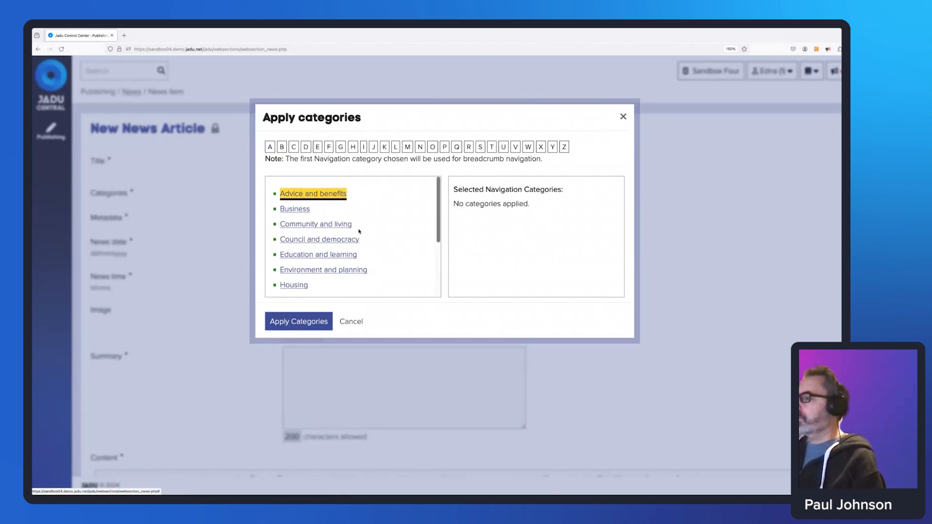
pyautogui.click(299, 322)
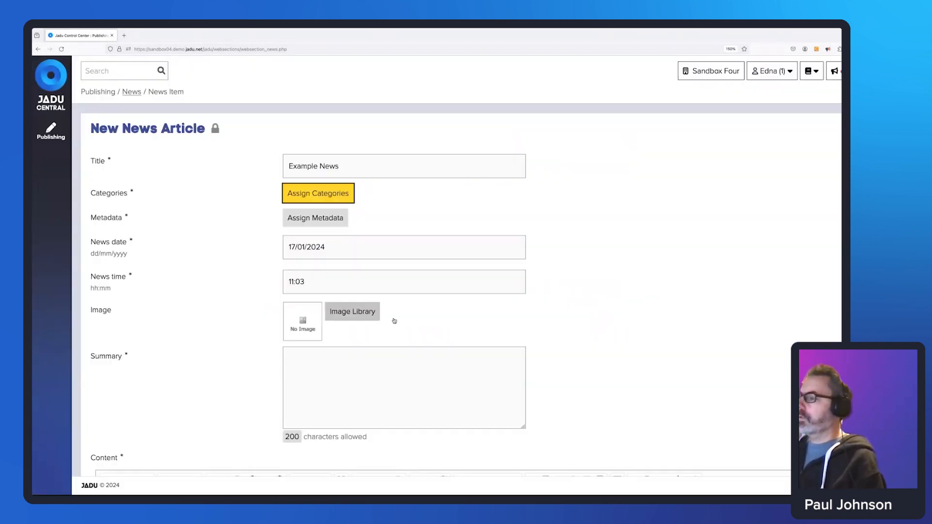
pyautogui.click(328, 218)
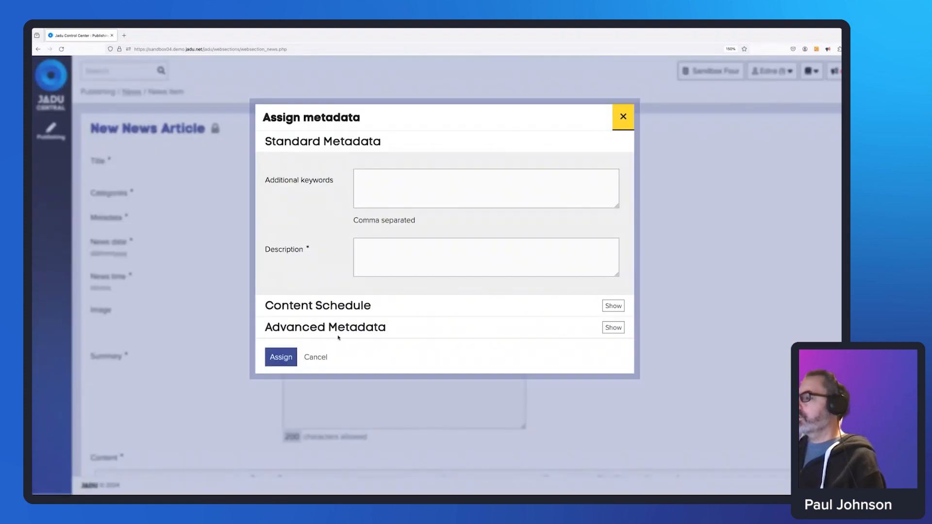
pyautogui.click(315, 357)
pyautogui.click(318, 193)
pyautogui.scroll(-3, 354, 262)
pyautogui.click(334, 251)
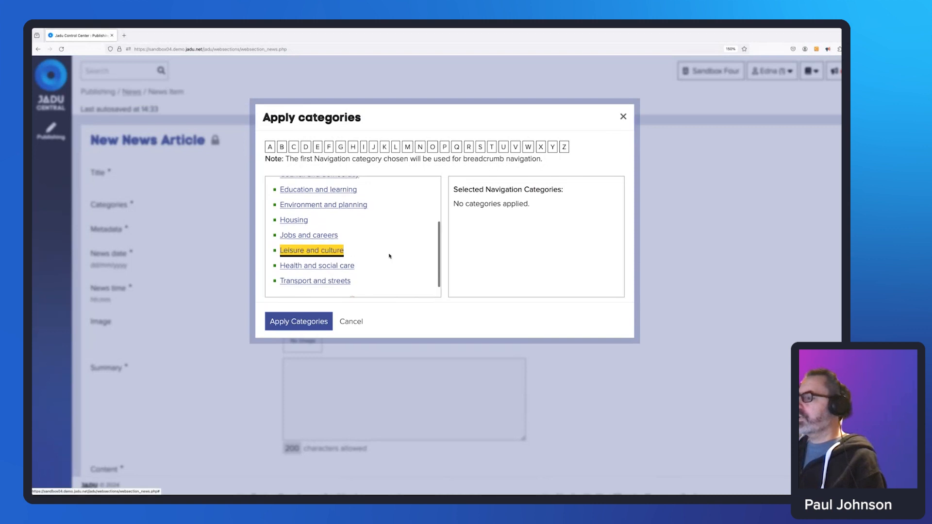
pyautogui.click(496, 313)
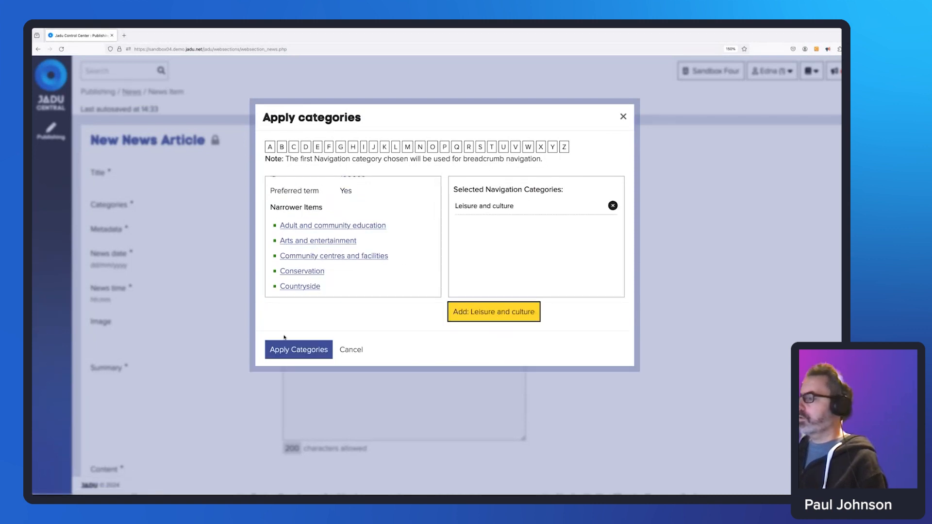
pyautogui.click(296, 356)
# Set the article's metadata description to 'test'.
pyautogui.click(318, 231)
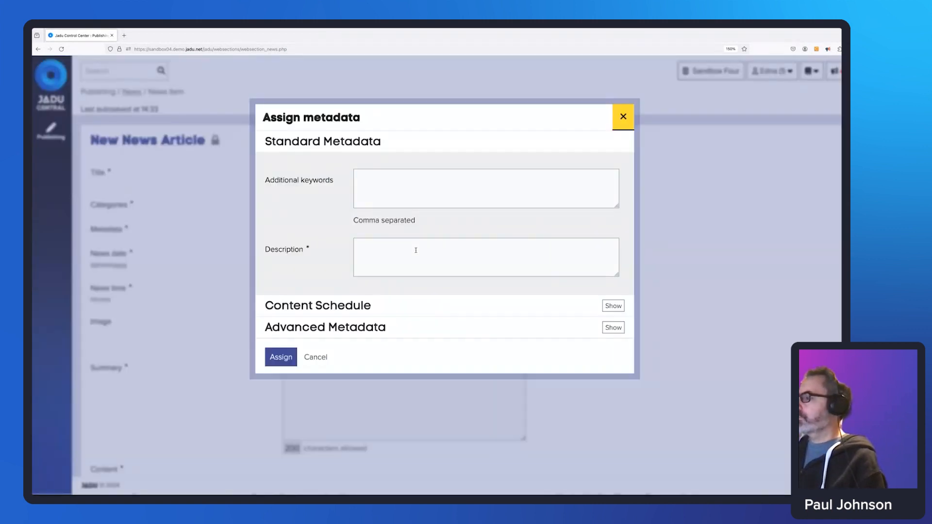
pyautogui.click(422, 256)
pyautogui.write('test')
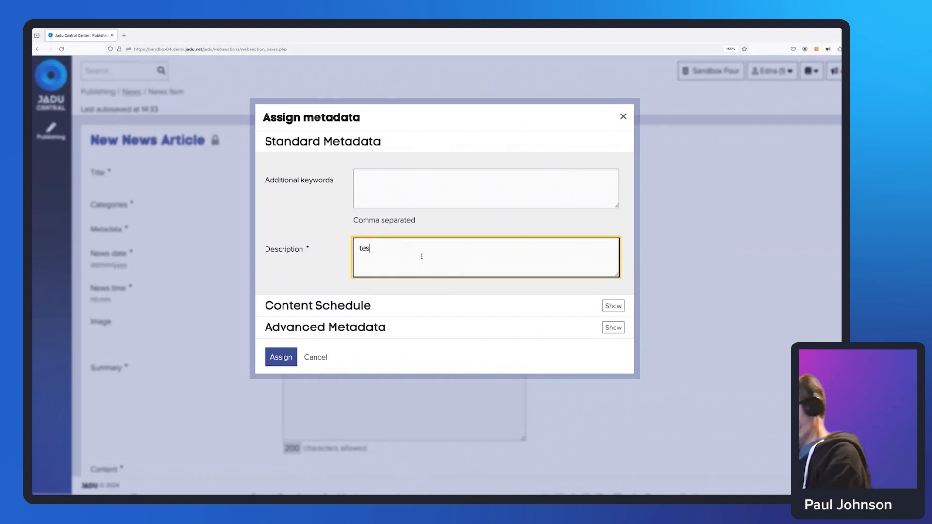
pyautogui.click(288, 349)
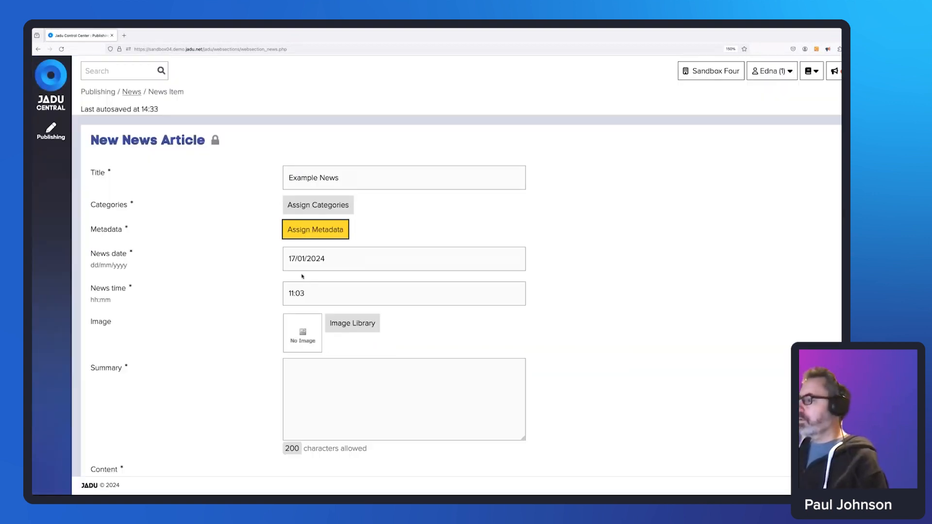
# Enter 'Test' as the summary and body content, then save the article.
pyautogui.click(363, 375)
pyautogui.write('Test')
pyautogui.scroll(-4, 440, 287)
pyautogui.click(386, 390)
pyautogui.write('Test')
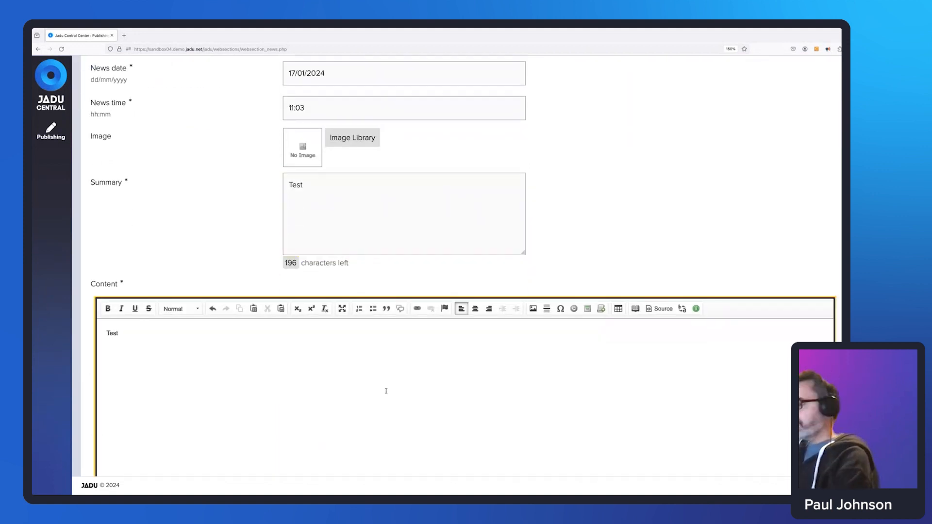
pyautogui.scroll(-4, 385, 390)
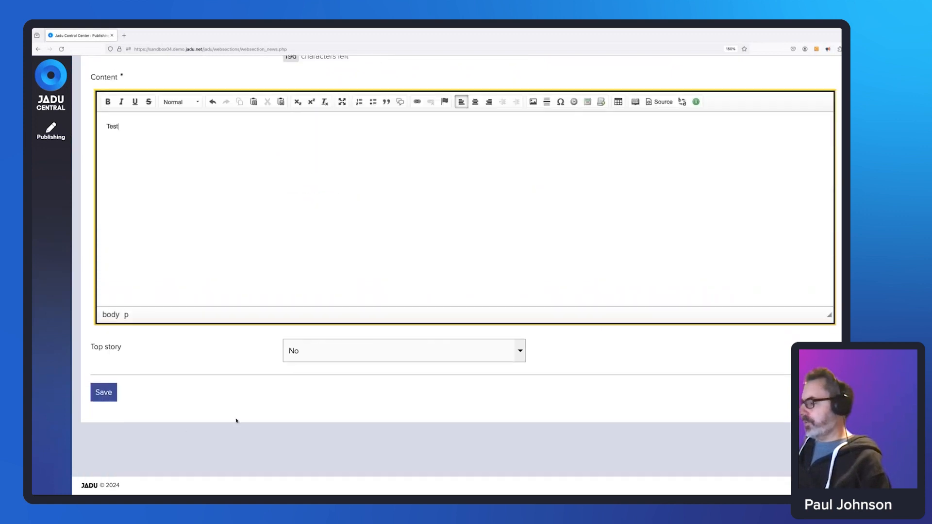
pyautogui.click(103, 396)
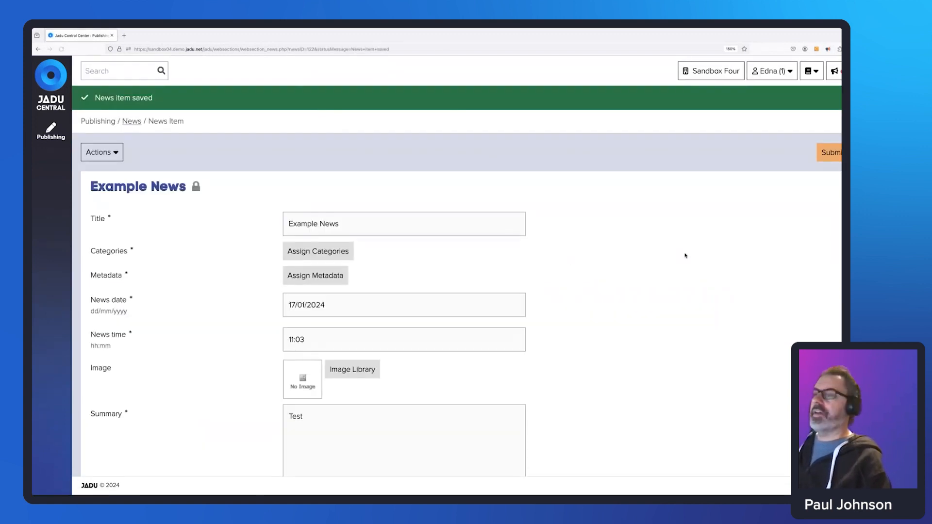
# Submit Example News for approval, cancel the request, and return to the News list.
pyautogui.click(831, 154)
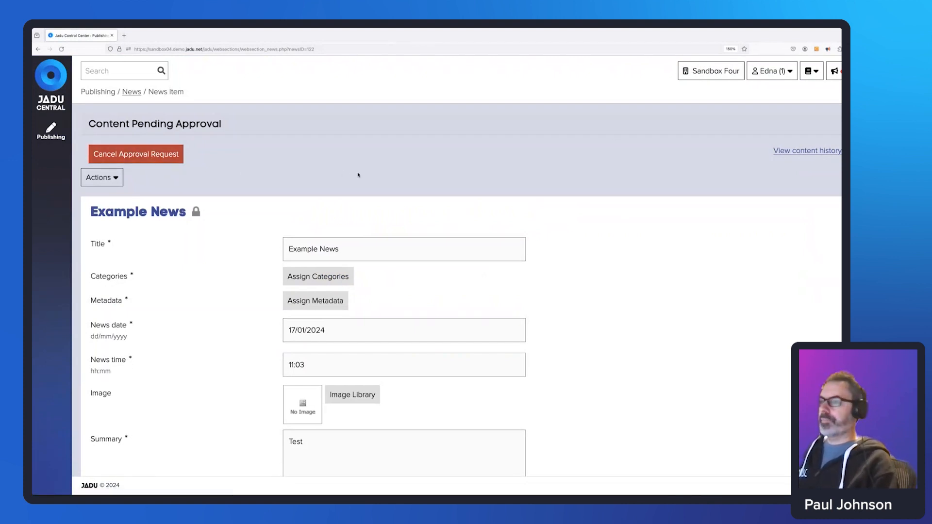
pyautogui.click(148, 156)
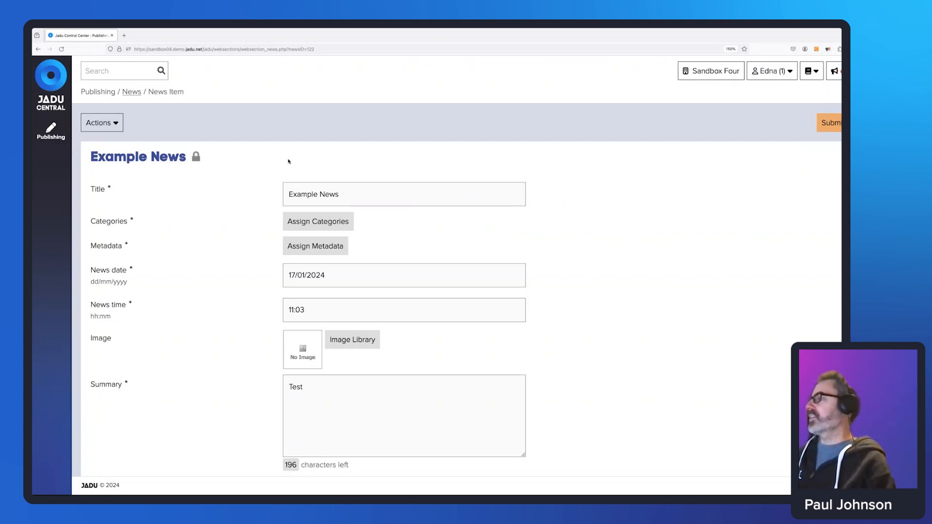
pyautogui.click(132, 94)
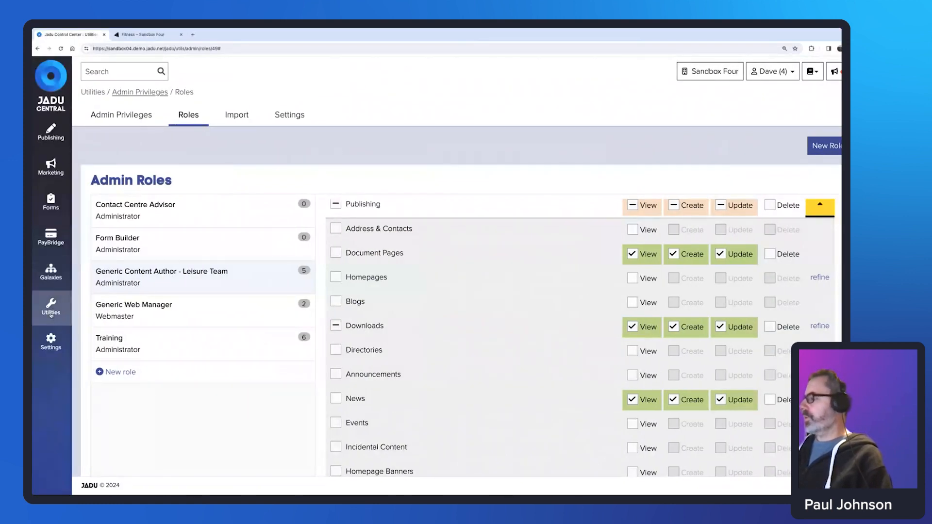
# Go to the Workflows list under Utilities and begin a new workflow.
pyautogui.click(51, 314)
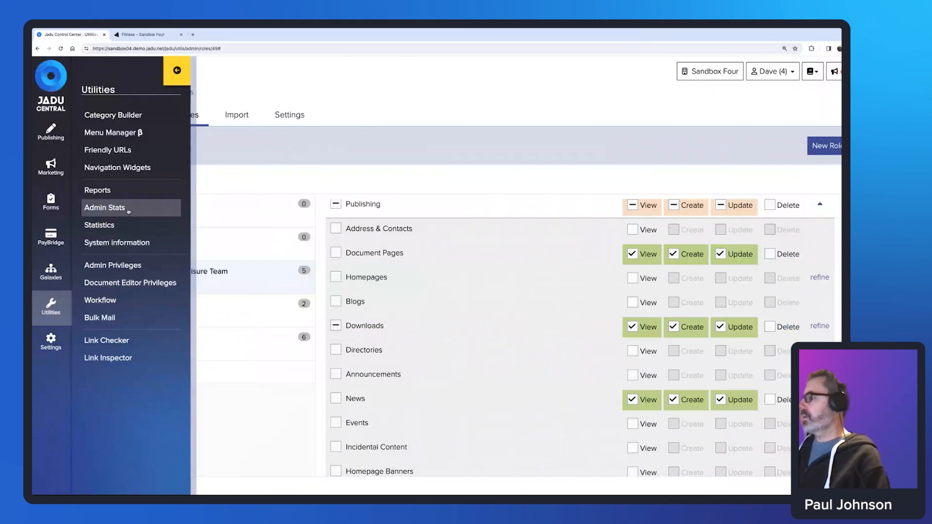
pyautogui.click(120, 302)
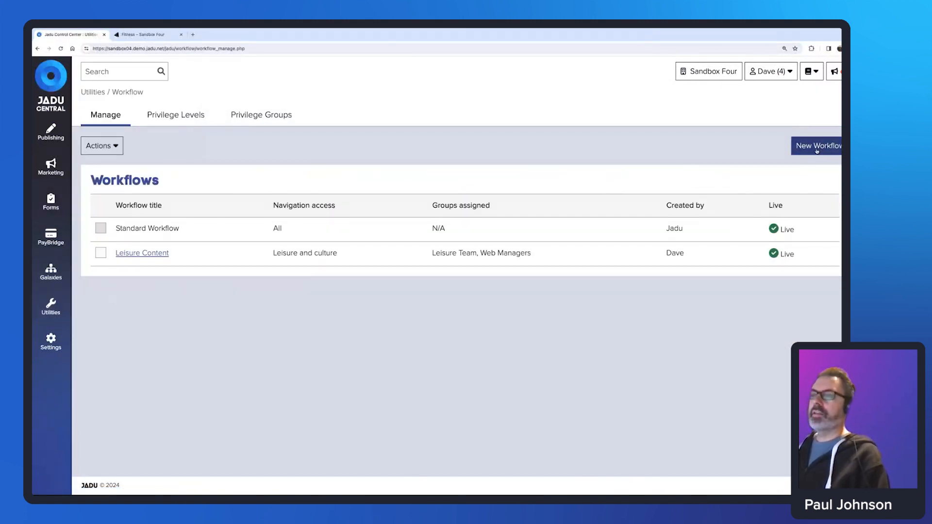
pyautogui.click(817, 150)
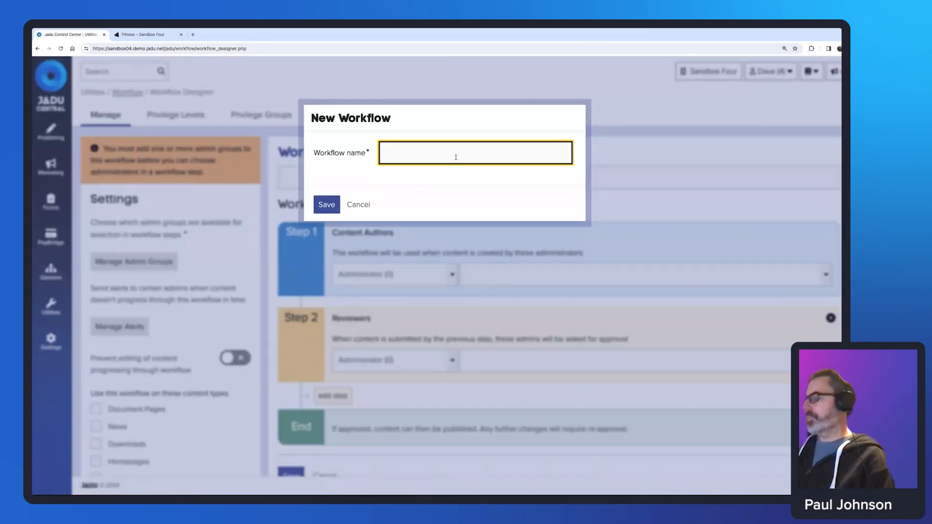
# Save the new workflow as 'Edna News' and assign it the Leisure Team admin group.
pyautogui.write('Ed')
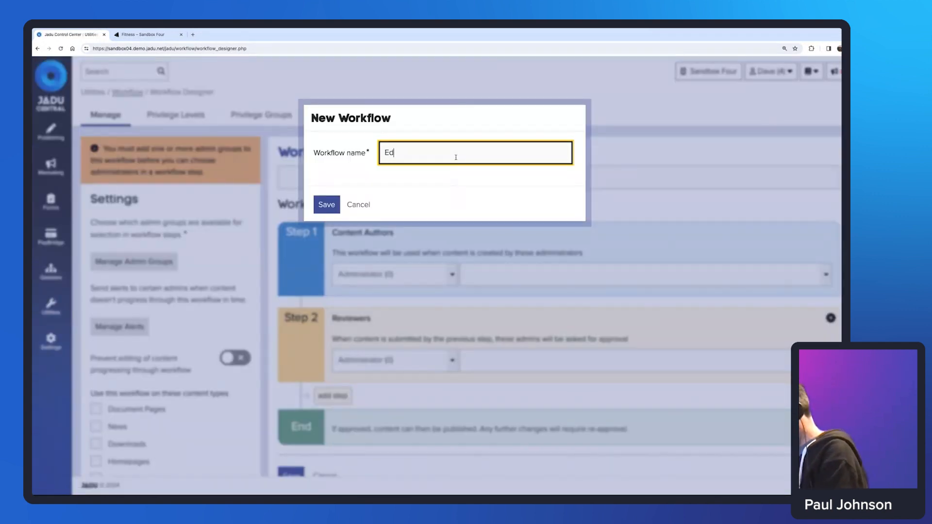
pyautogui.write('na News')
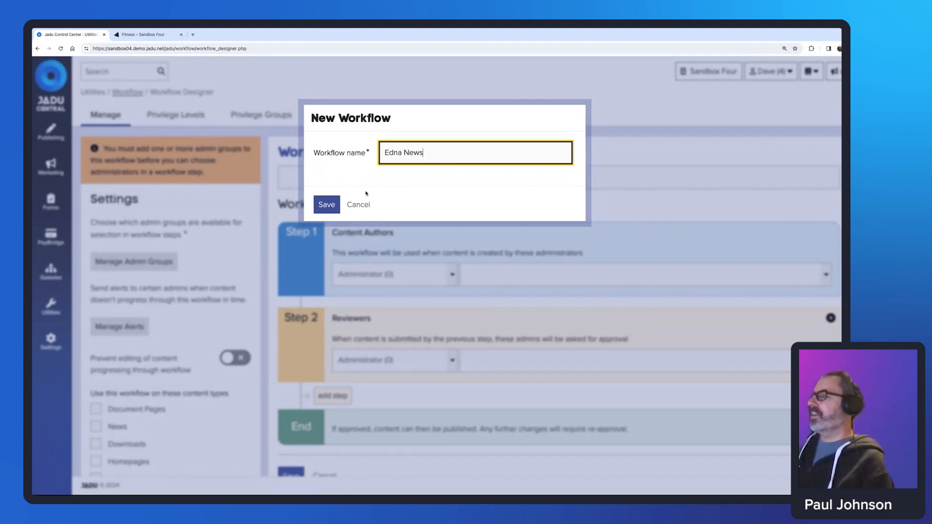
pyautogui.click(327, 206)
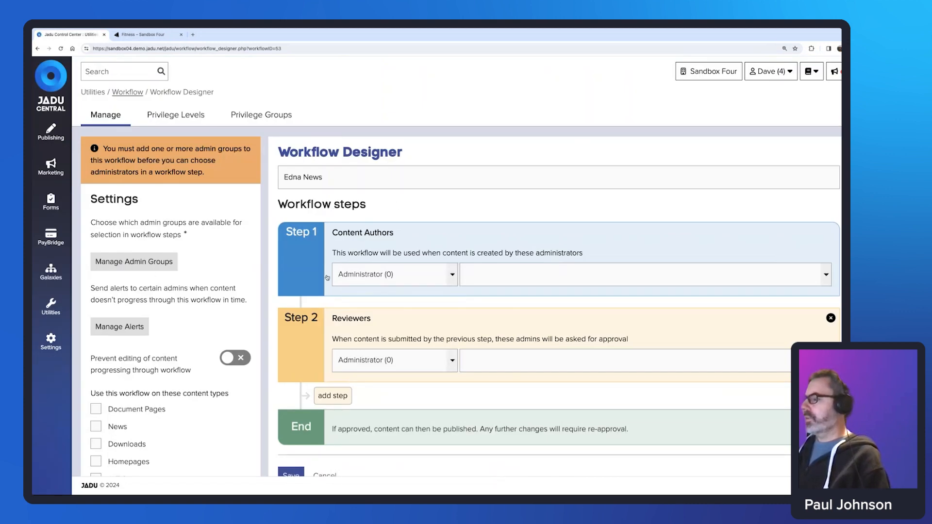
pyautogui.click(143, 262)
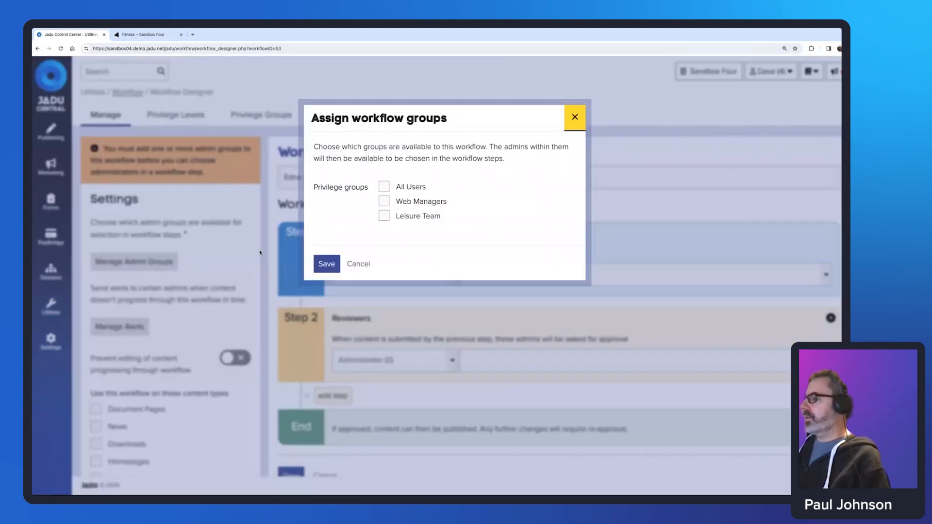
pyautogui.click(383, 216)
pyautogui.click(325, 265)
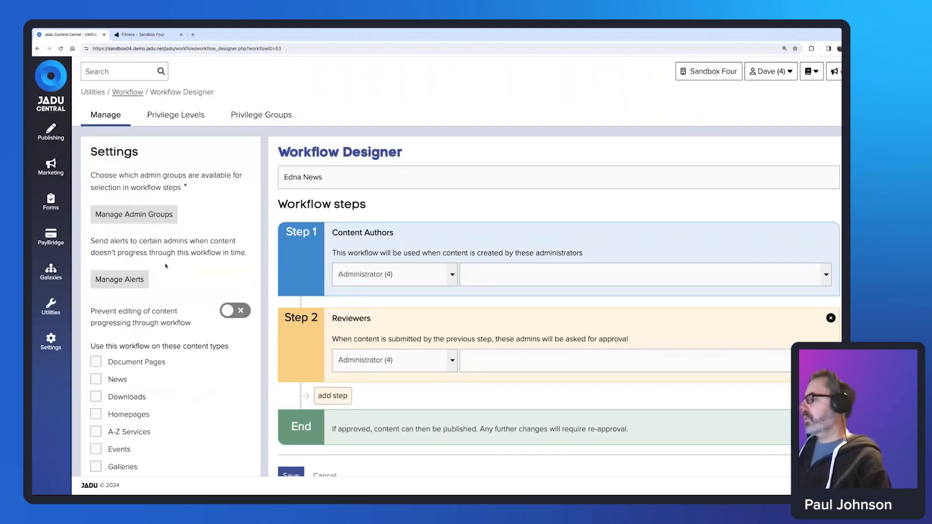
# Apply Edna News to News content with the first listed admin as Step 1 author.
pyautogui.click(97, 381)
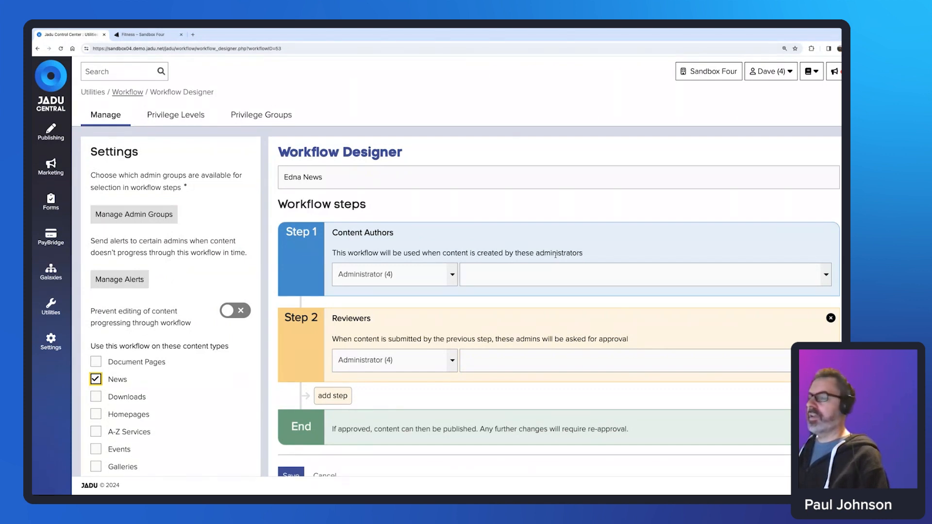
pyautogui.click(520, 282)
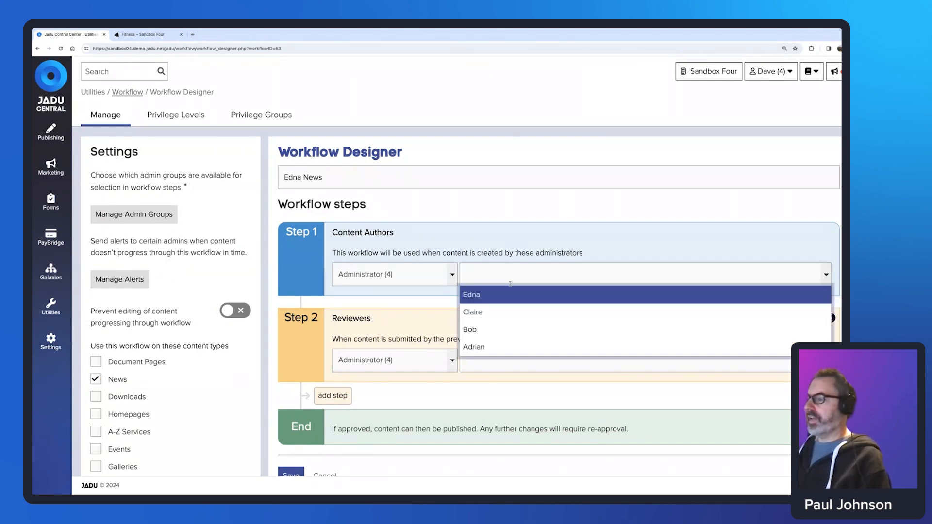
pyautogui.click(500, 296)
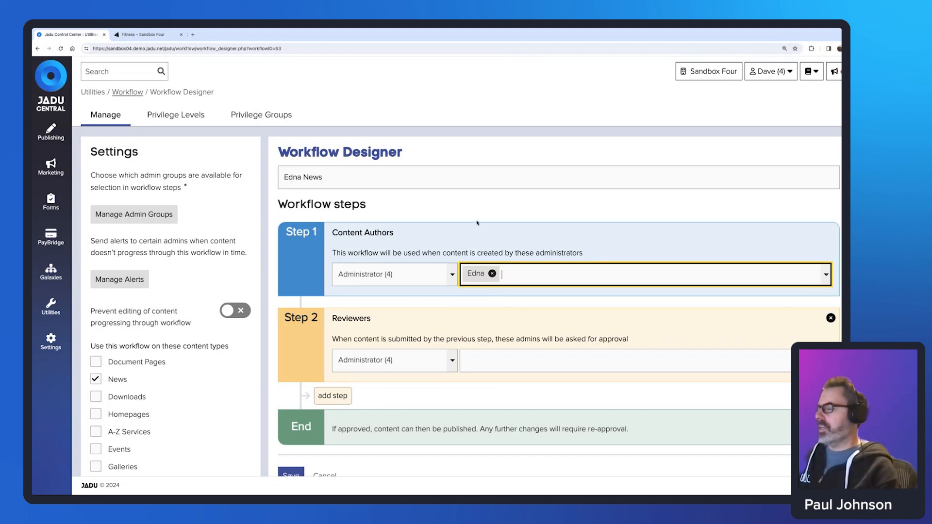
pyautogui.scroll(-1, 478, 224)
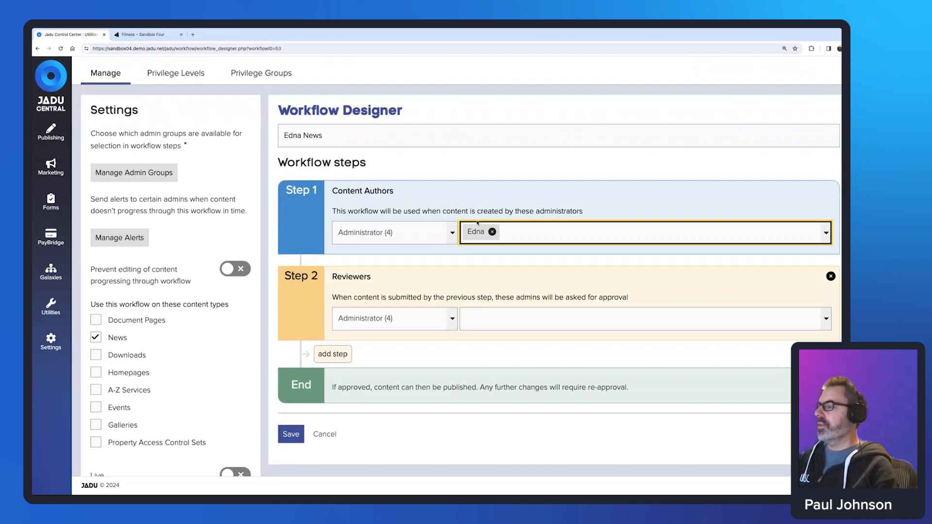
# Delete the Step 2 reviewers step, then make Edna News live and save it.
pyautogui.click(502, 317)
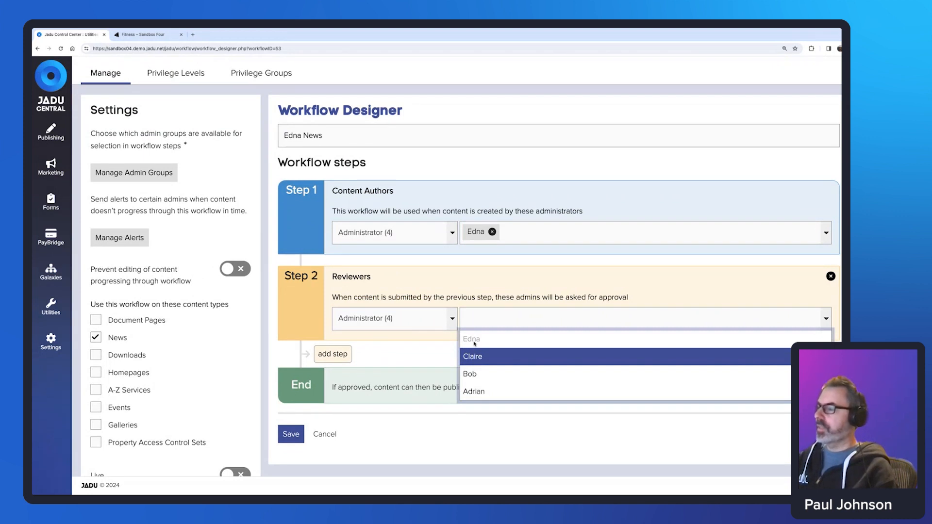
pyautogui.click(533, 262)
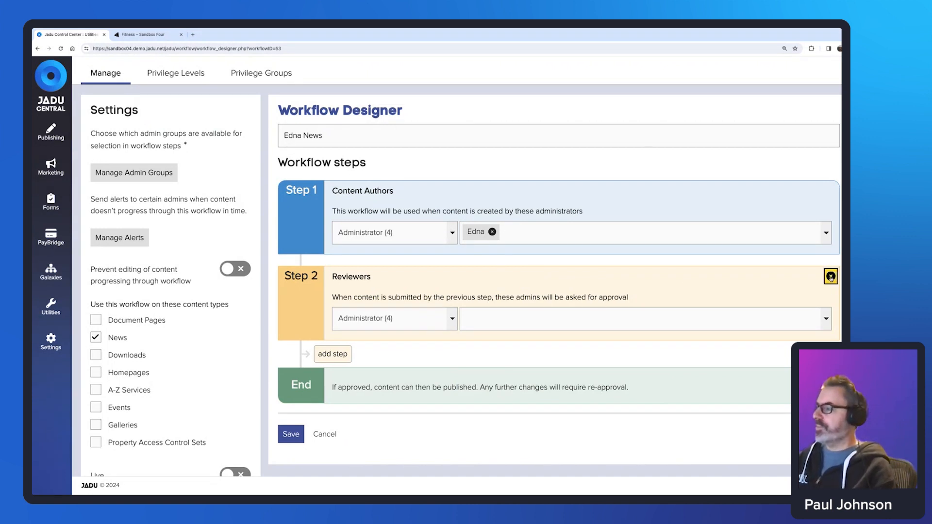
pyautogui.click(831, 277)
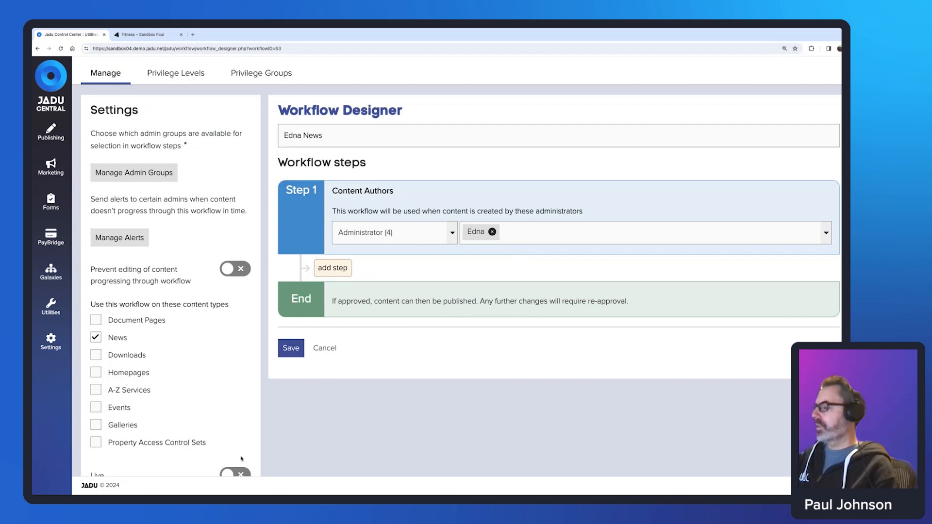
pyautogui.click(226, 474)
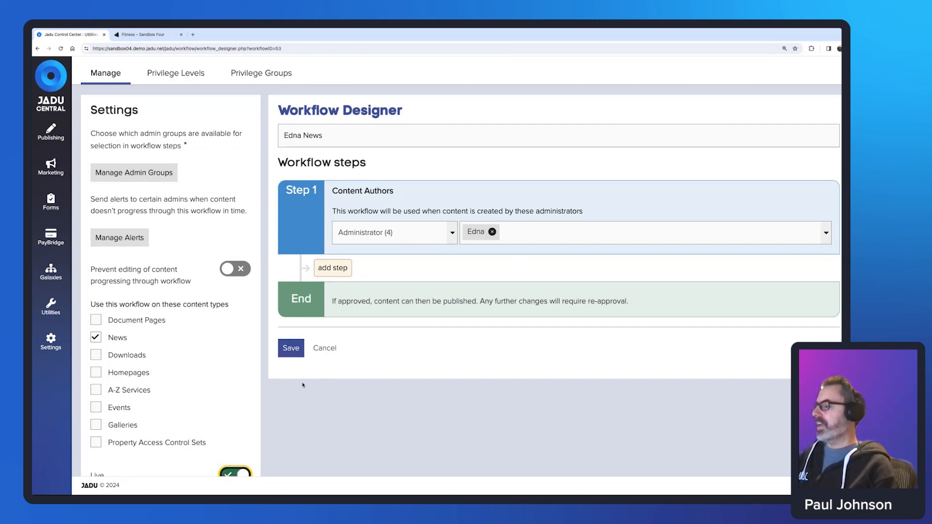
pyautogui.click(291, 349)
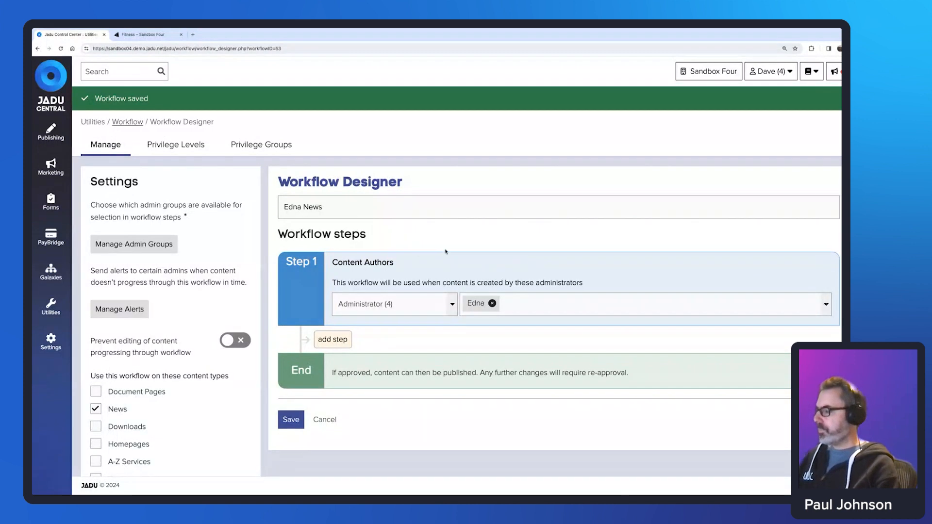
pyautogui.scroll(-3, 445, 251)
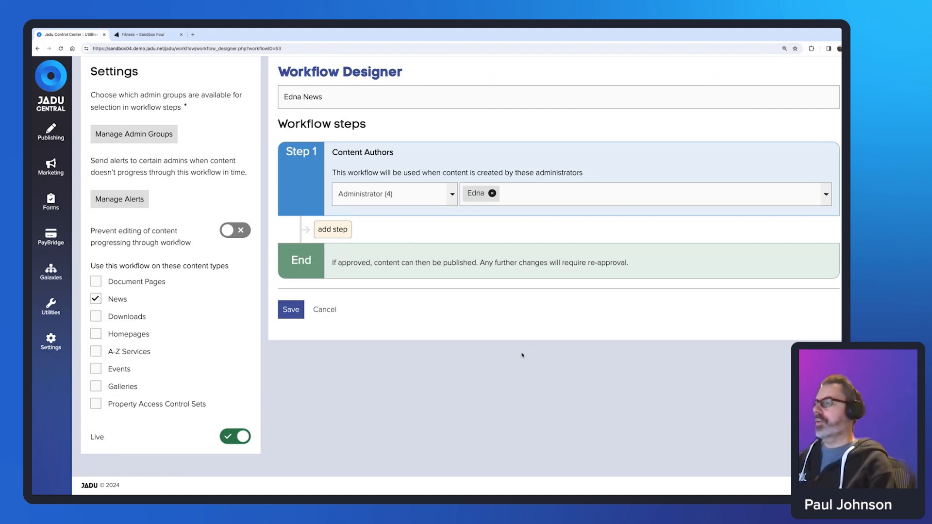
pyautogui.hotkey('ctrl', 'Right')
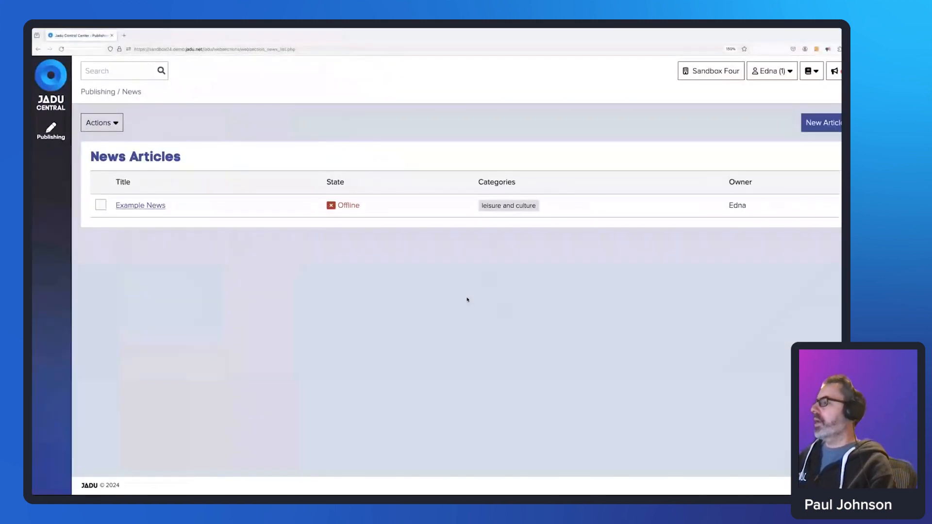
# Submit the Example News article for approval with no reviewer note.
pyautogui.click(160, 206)
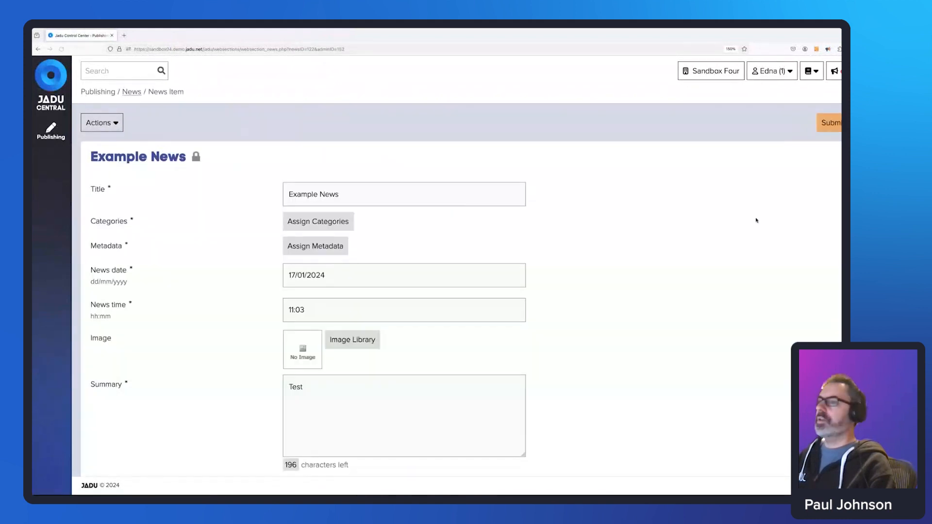
pyautogui.click(831, 127)
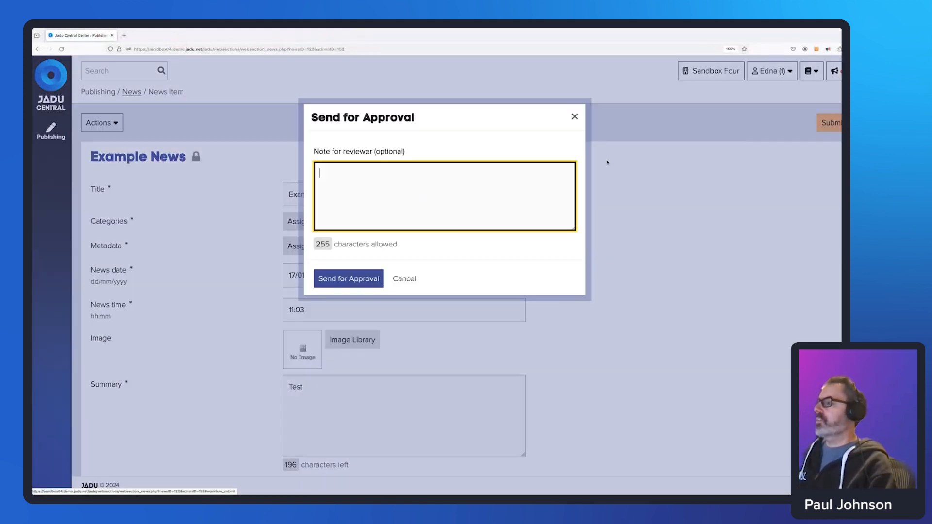
pyautogui.press('Tab')
pyautogui.press('Return')
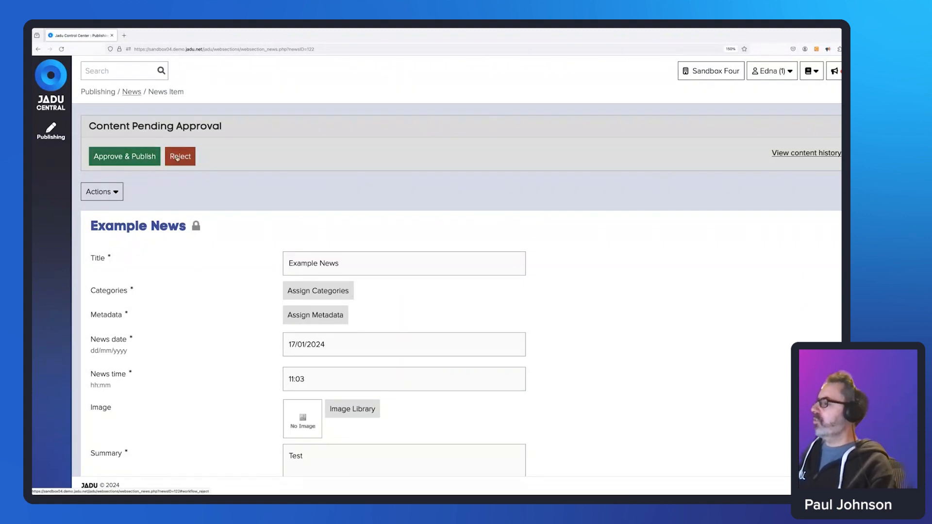
# Approve and publish Example News, then make it live.
pyautogui.click(124, 157)
pyautogui.click(369, 280)
pyautogui.click(774, 151)
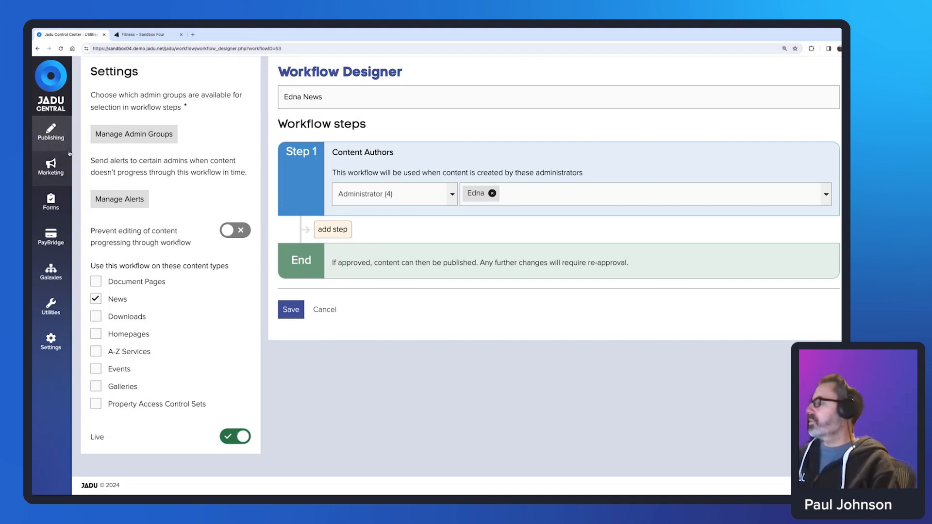
# Return to the workflows list and open Leisure Content to review its steps.
pyautogui.scroll(1, 188, 114)
pyautogui.scroll(2, 189, 114)
pyautogui.click(99, 147)
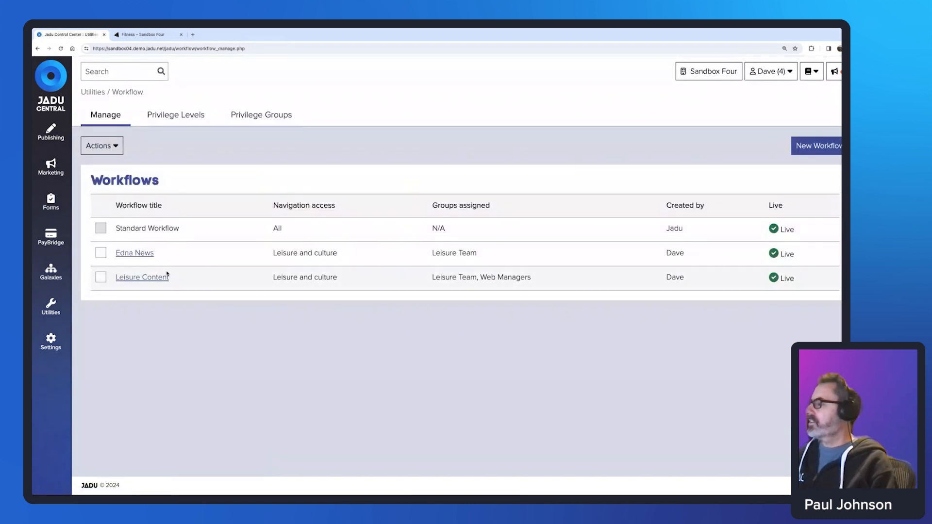
pyautogui.click(156, 277)
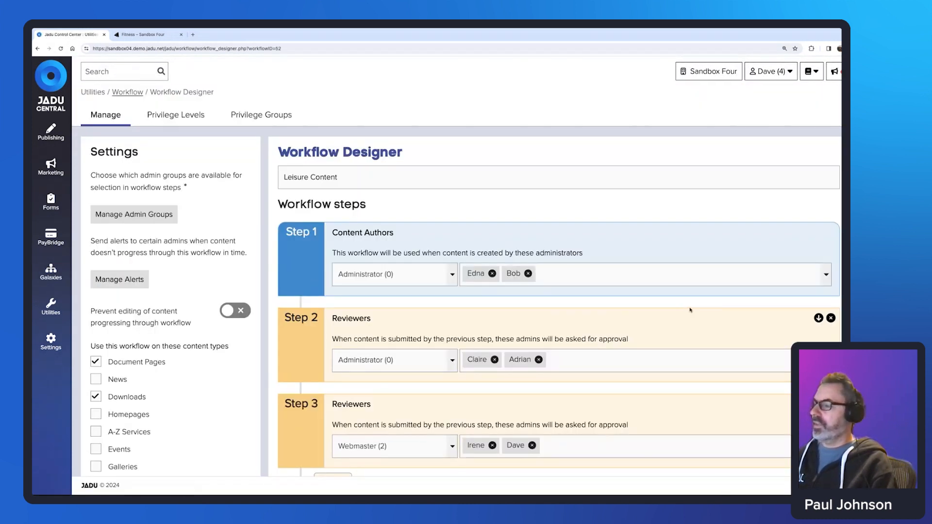
pyautogui.scroll(-3, 685, 310)
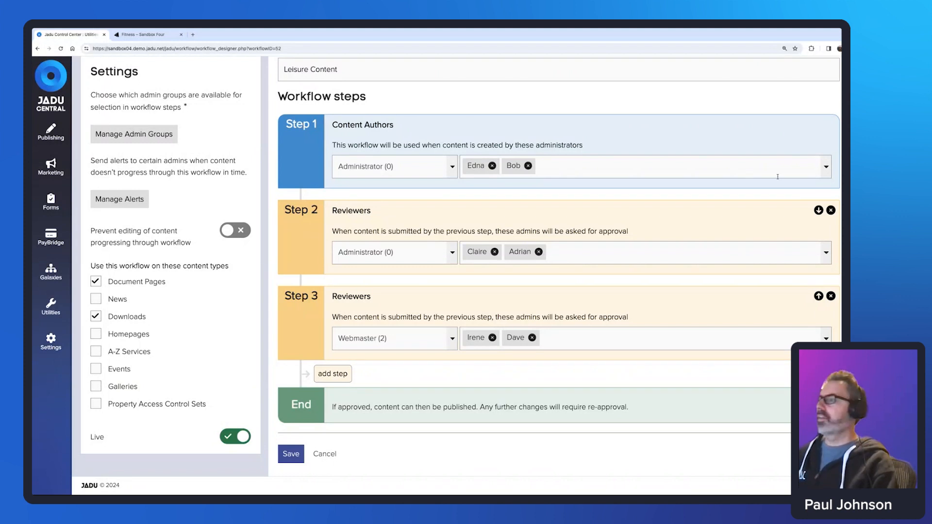
pyautogui.scroll(3, 378, 102)
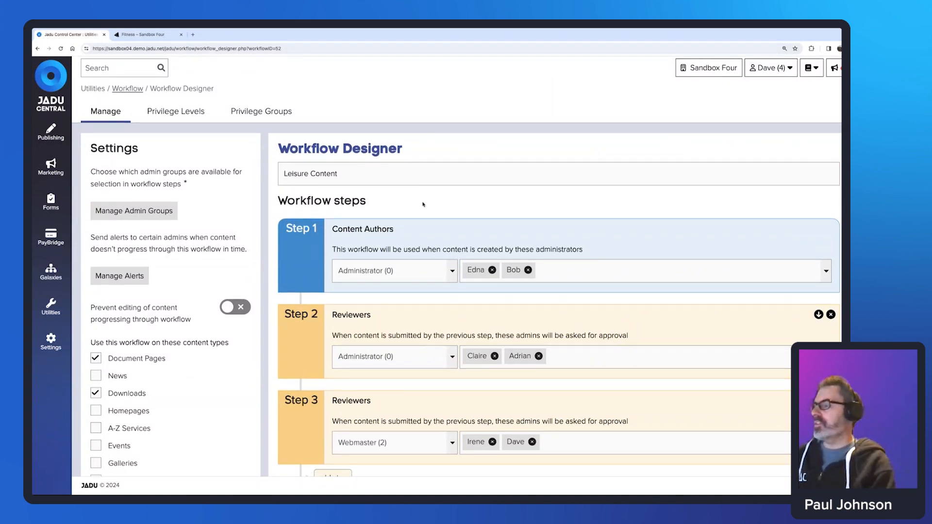
pyautogui.scroll(-3, 437, 340)
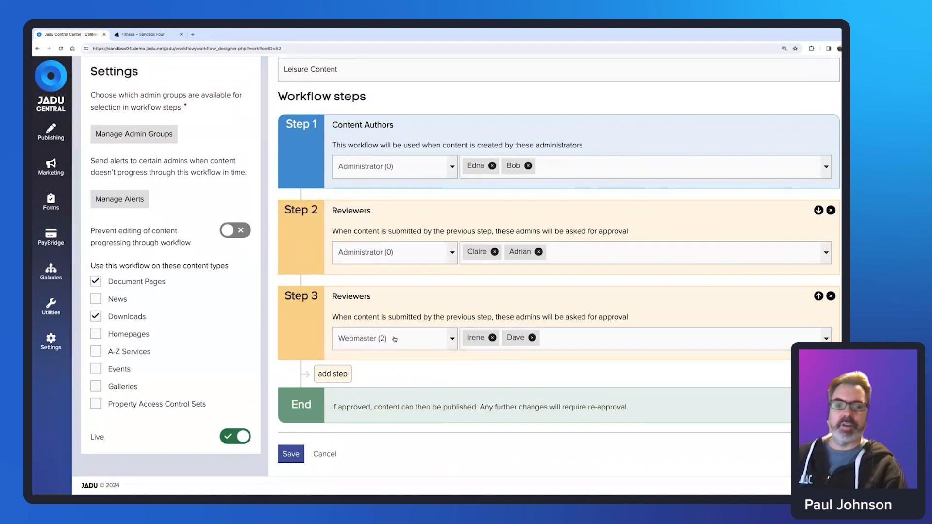
# Change Leisure Content's Step 2 reviewer group to Webmaster and Step 3 to Administrator.
pyautogui.click(453, 260)
pyautogui.click(403, 321)
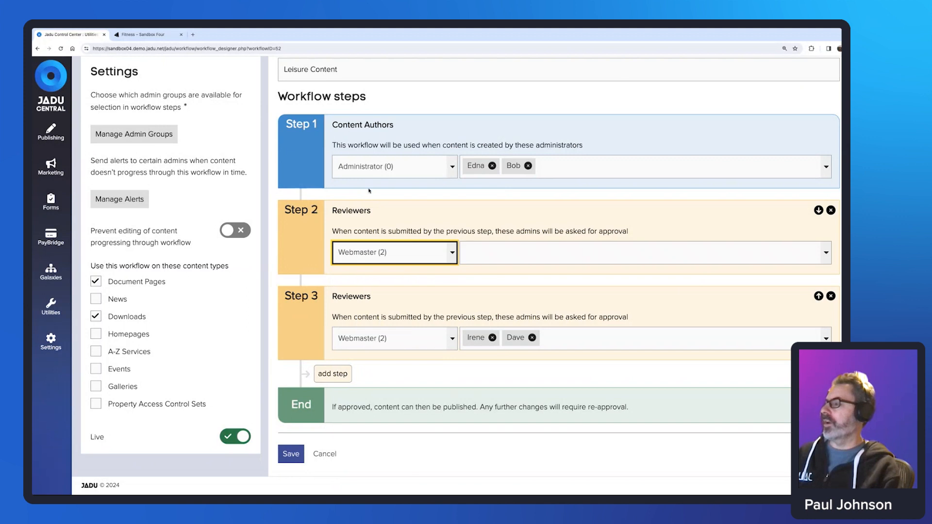
pyautogui.click(449, 339)
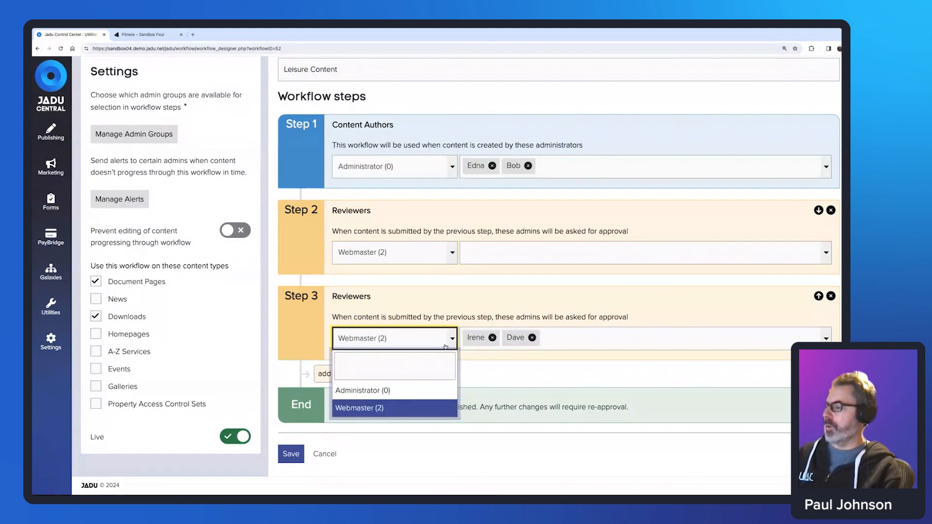
pyautogui.click(408, 394)
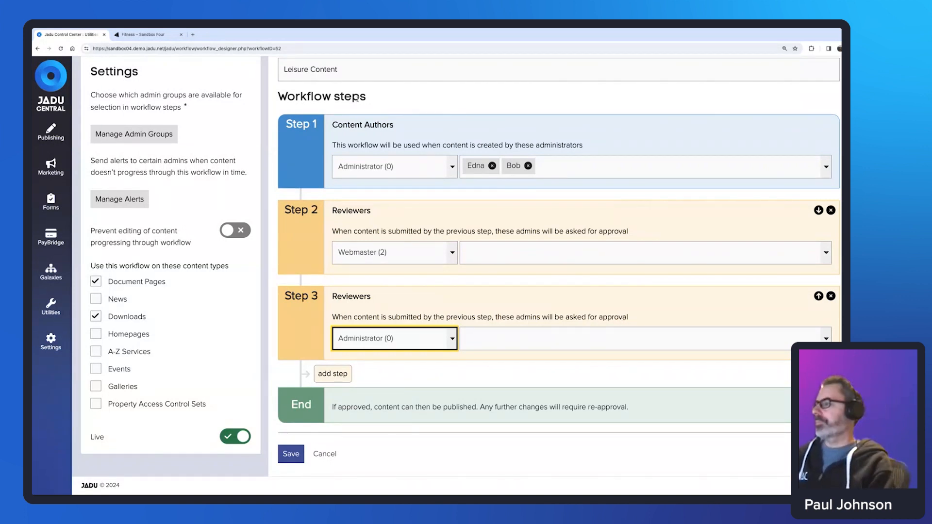
pyautogui.scroll(3, 394, 93)
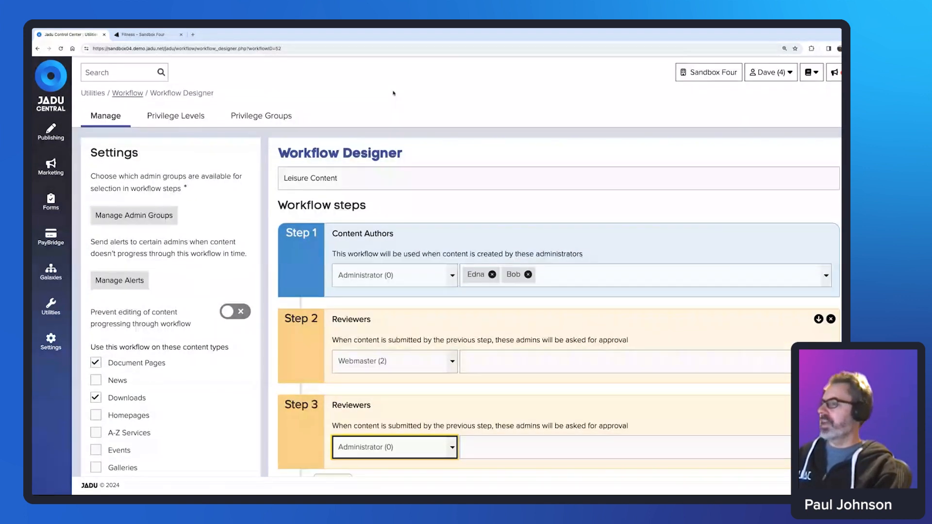